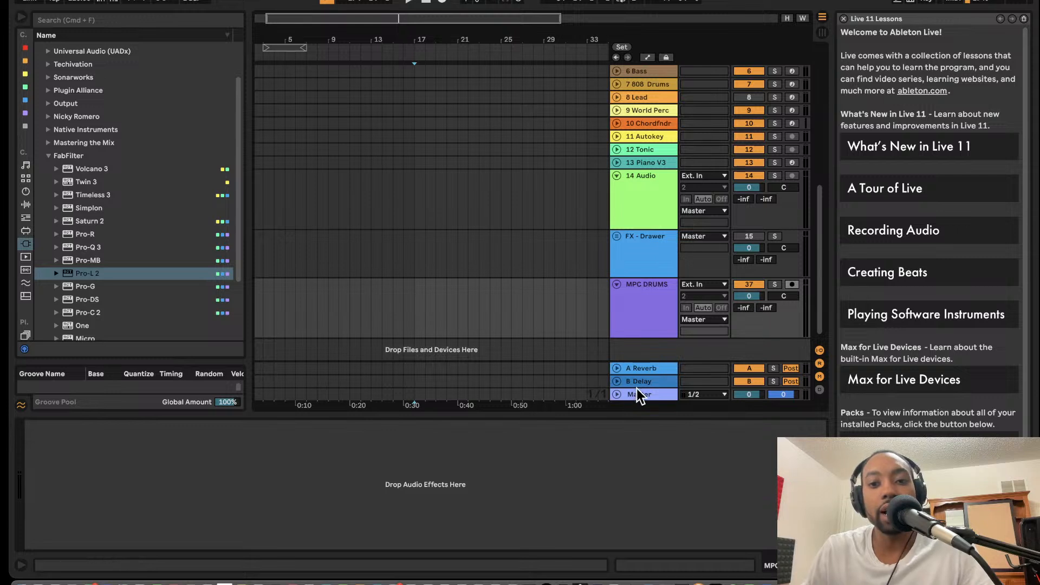
scroll(634, 394, up, 1)
click(639, 333)
scroll(639, 332, down, 1)
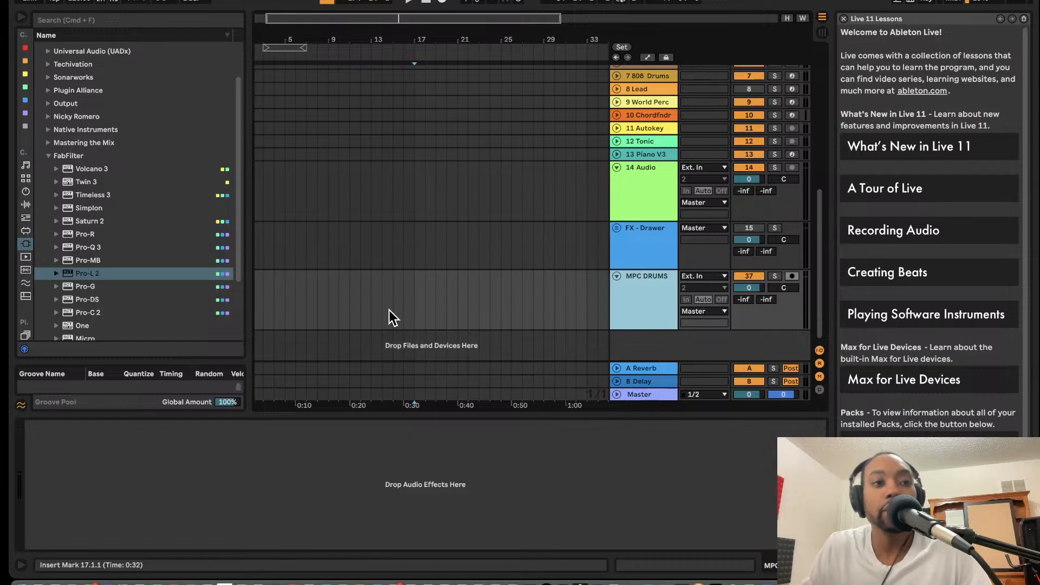
- Search the plug-ins for "reakto" and load the VST3 instrument Reaktor 6 onto a new track
click(28, 205)
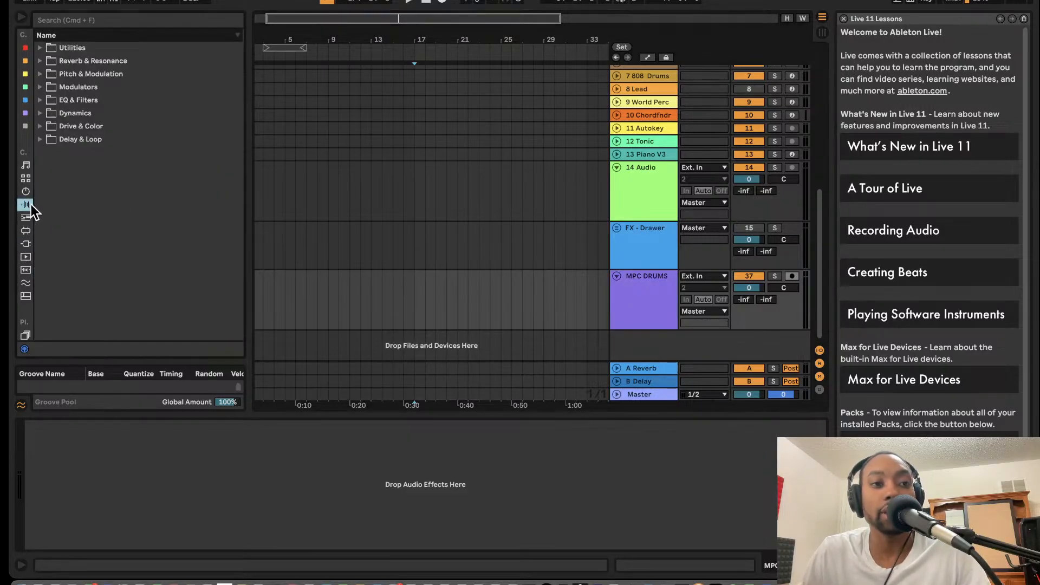
click(113, 19)
text(r)
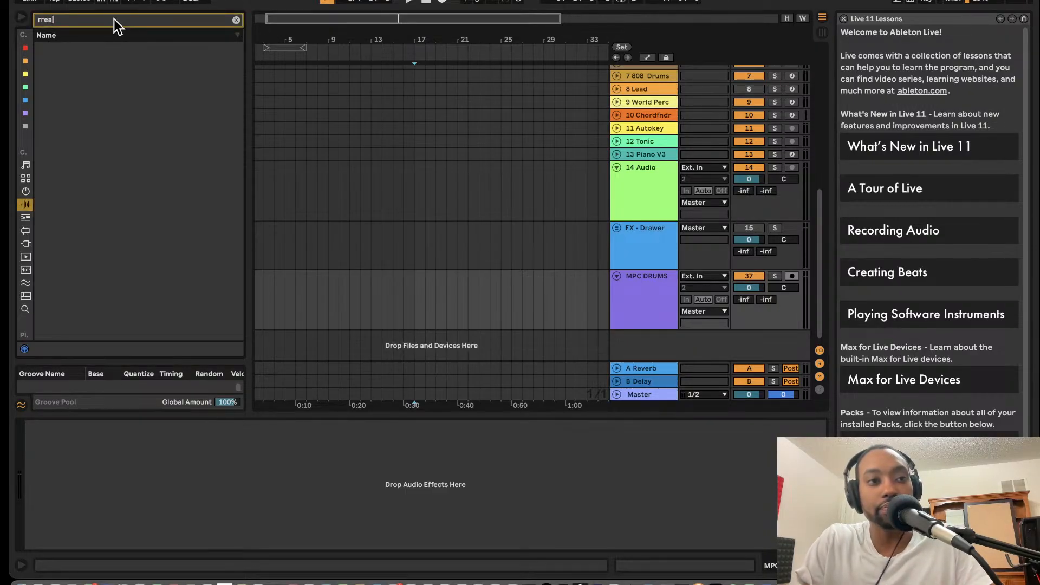
text(eakto)
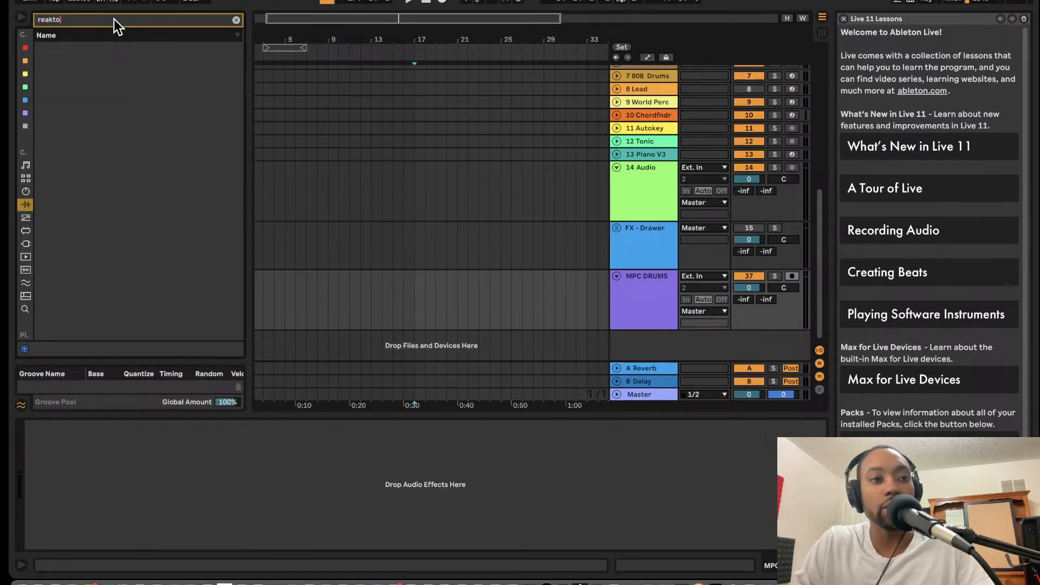
click(31, 244)
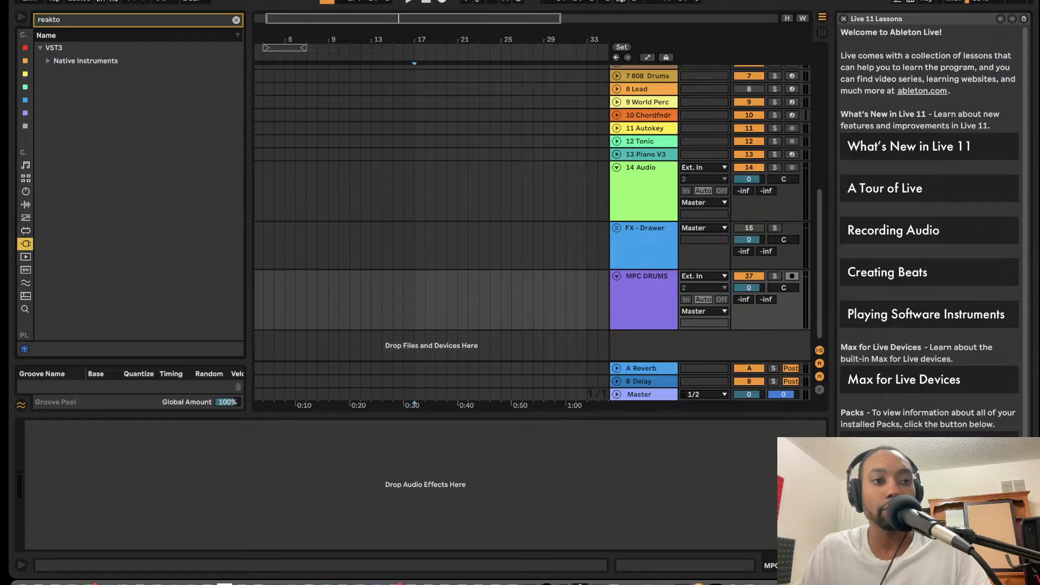
click(48, 61)
click(69, 86)
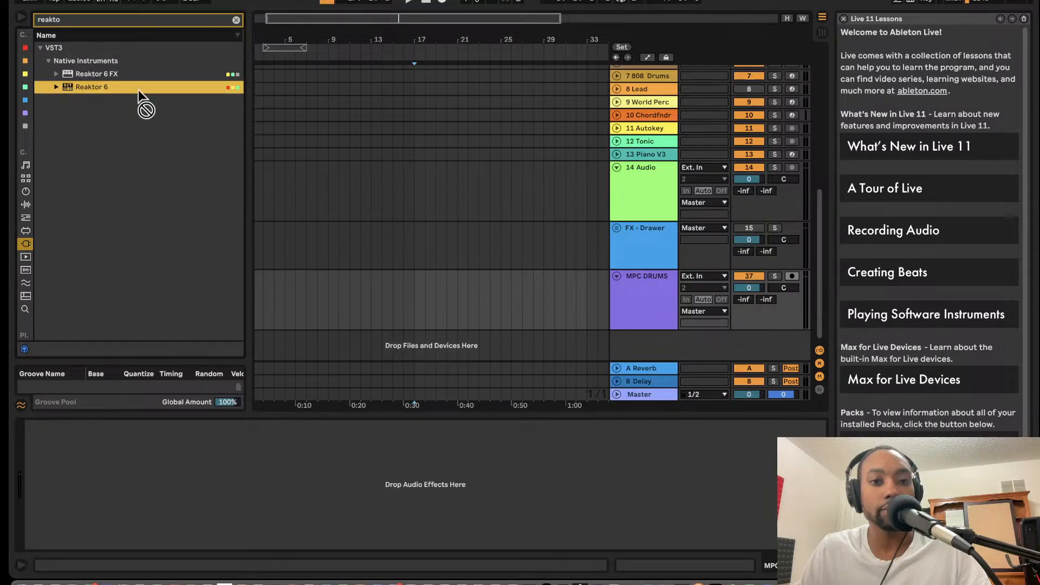
drag(138, 90, 661, 353)
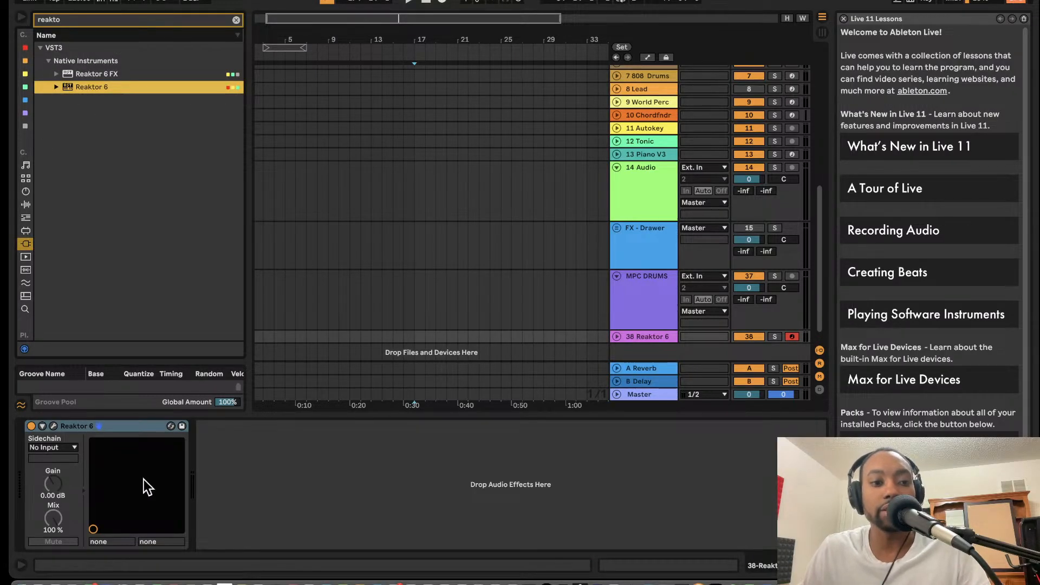
- Open the Reaktor 6 plug-in window and start a new ensemble in Build mode
click(55, 424)
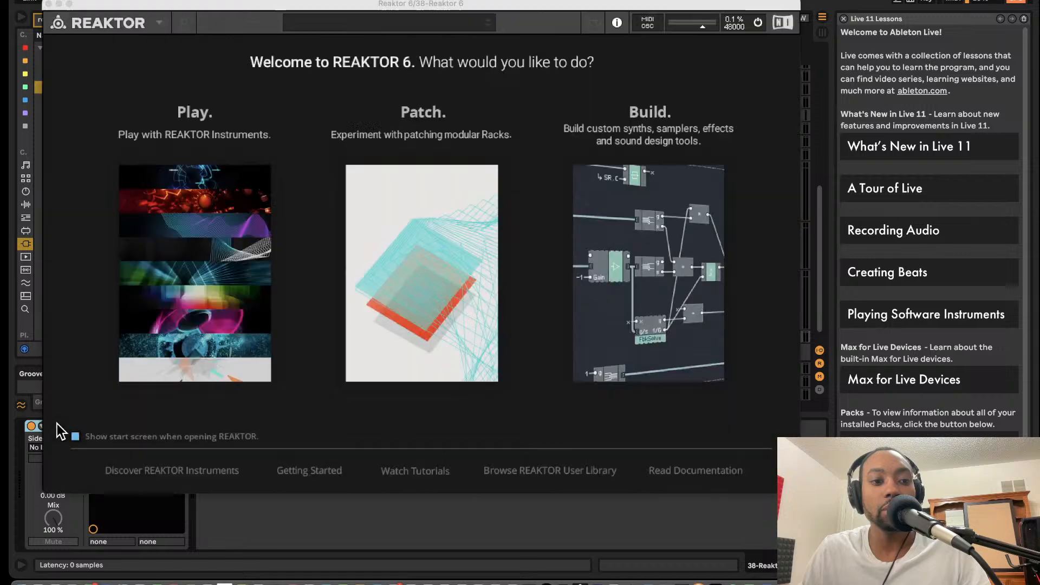
click(646, 205)
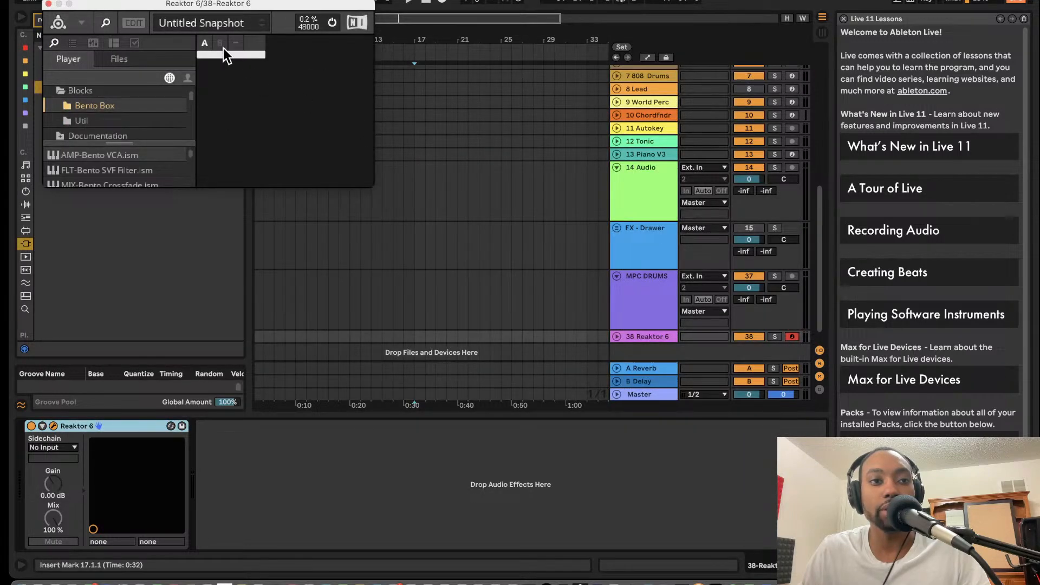
click(140, 24)
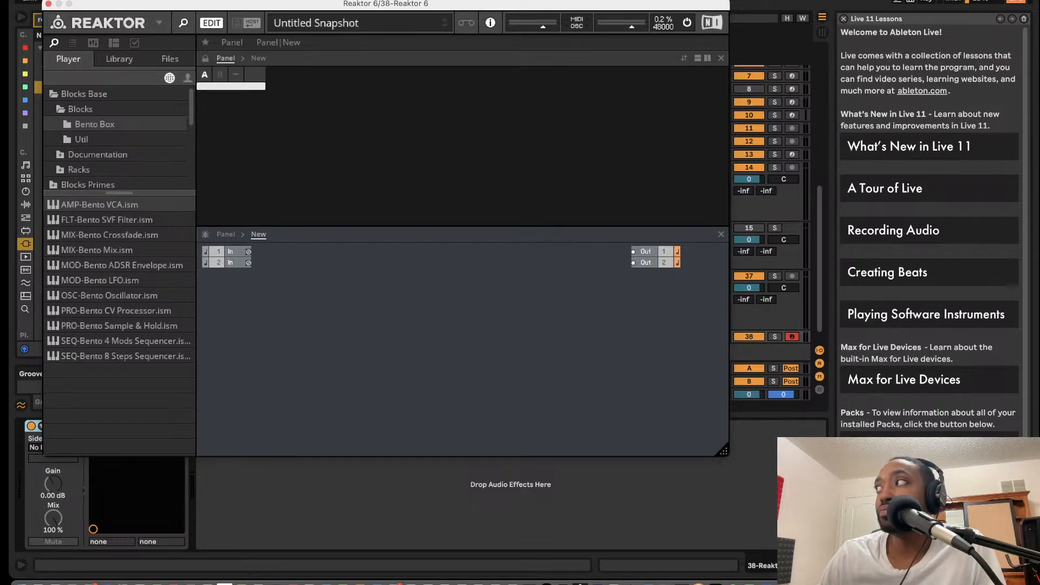
key(super+alt+p)
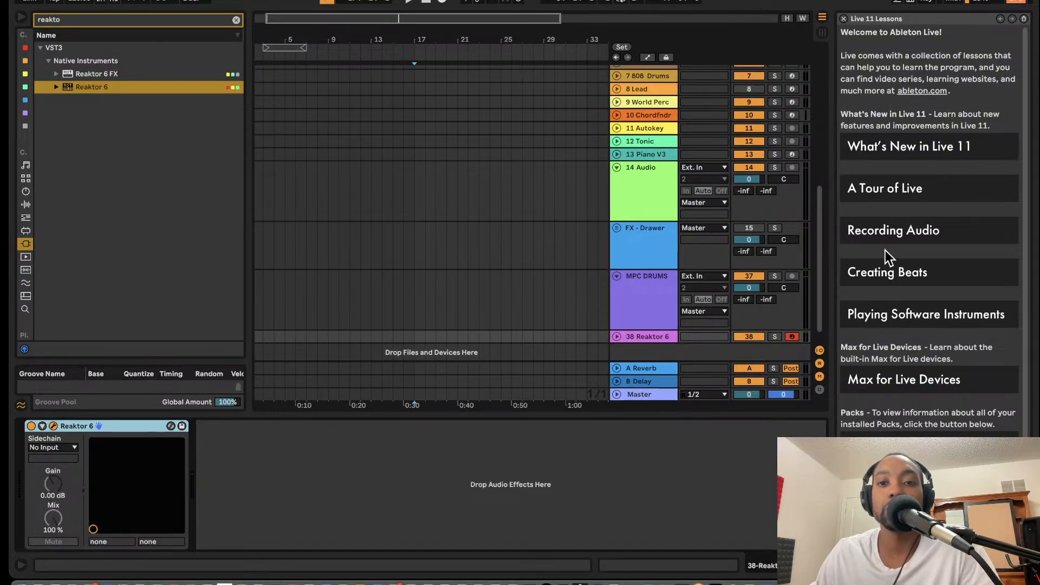
key(super+alt+p)
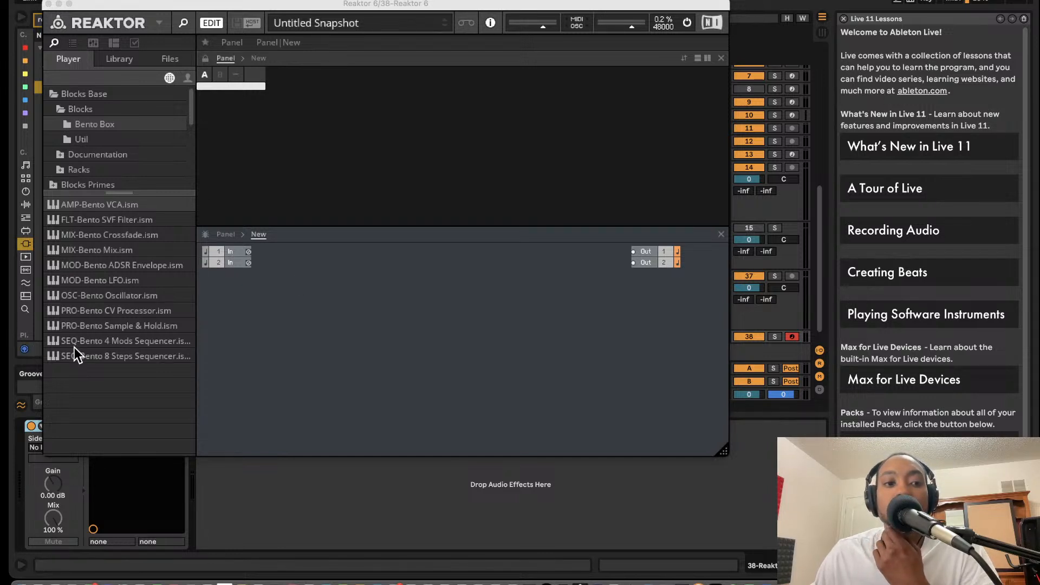
- Add the Bento 8 Steps Sequencer and Util Note In blocks to the structure and arrange them side by side
drag(87, 356, 269, 344)
click(119, 138)
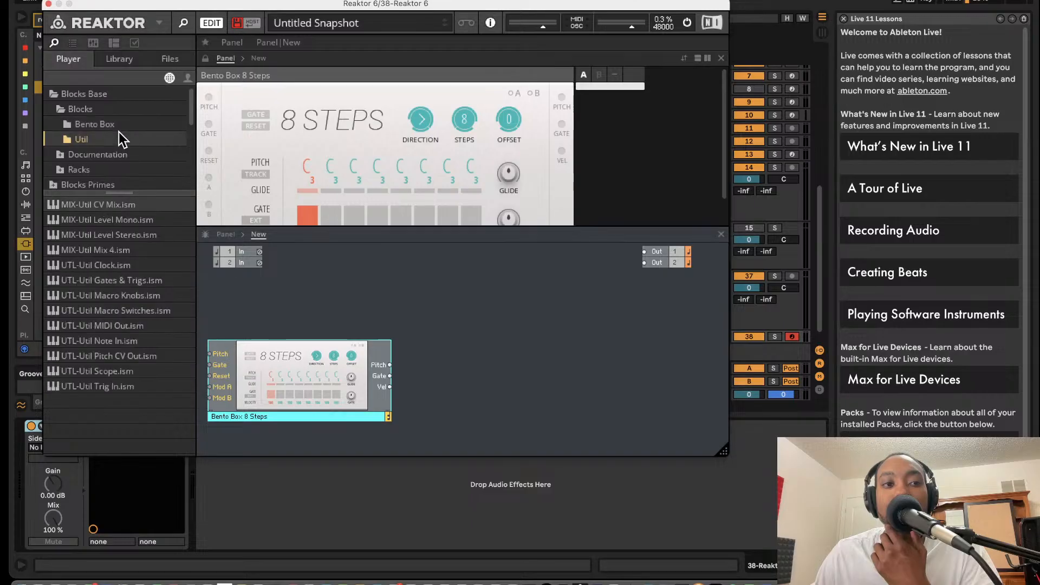
drag(116, 333, 264, 339)
drag(370, 378, 443, 376)
drag(273, 347, 267, 414)
drag(349, 382, 333, 409)
click(416, 244)
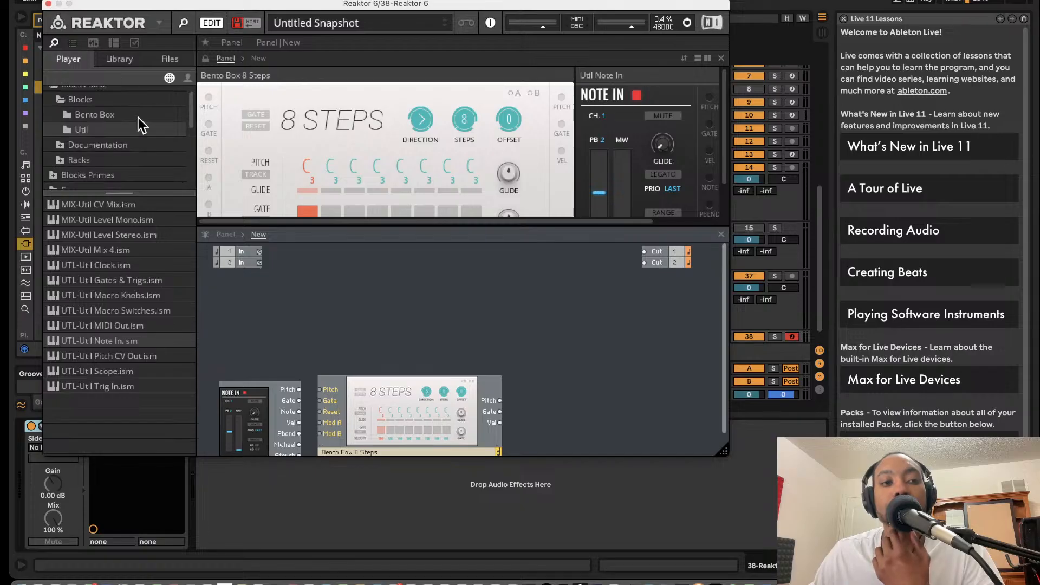
scroll(181, 109, down, 1)
scroll(179, 108, down, 1)
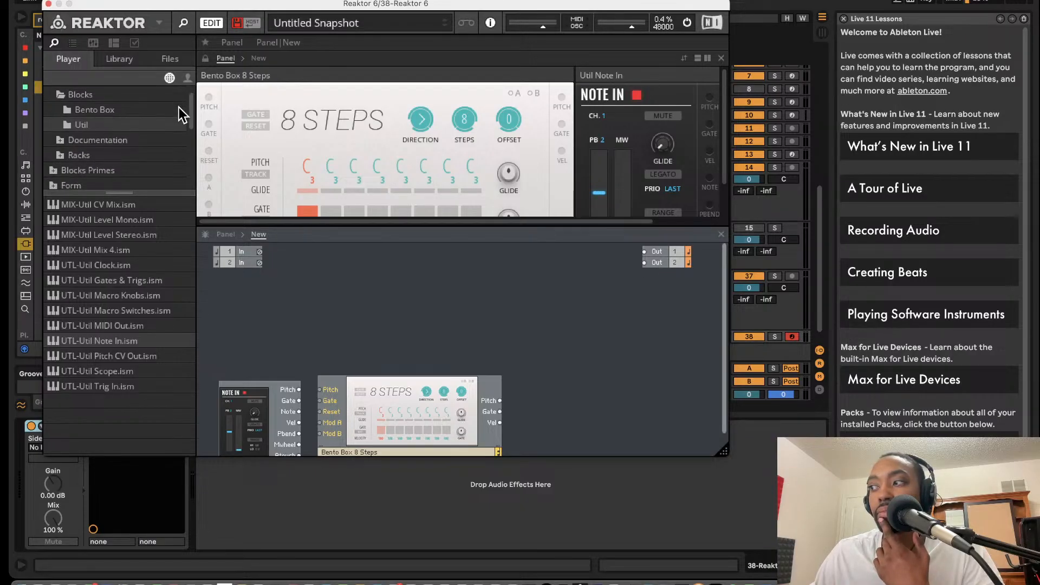
scroll(204, 102, down, 1)
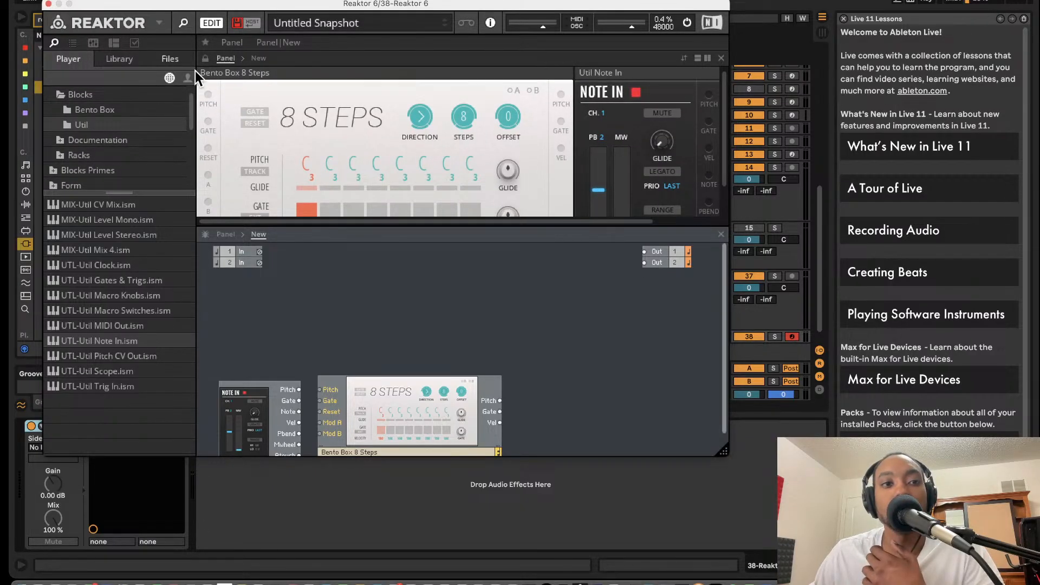
click(116, 126)
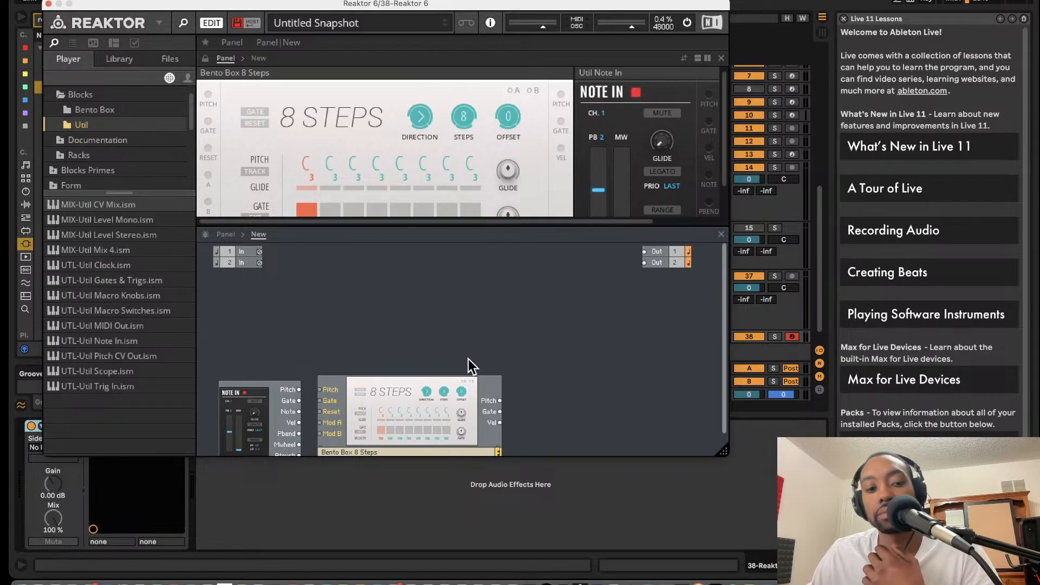
mouse_move(19, 579)
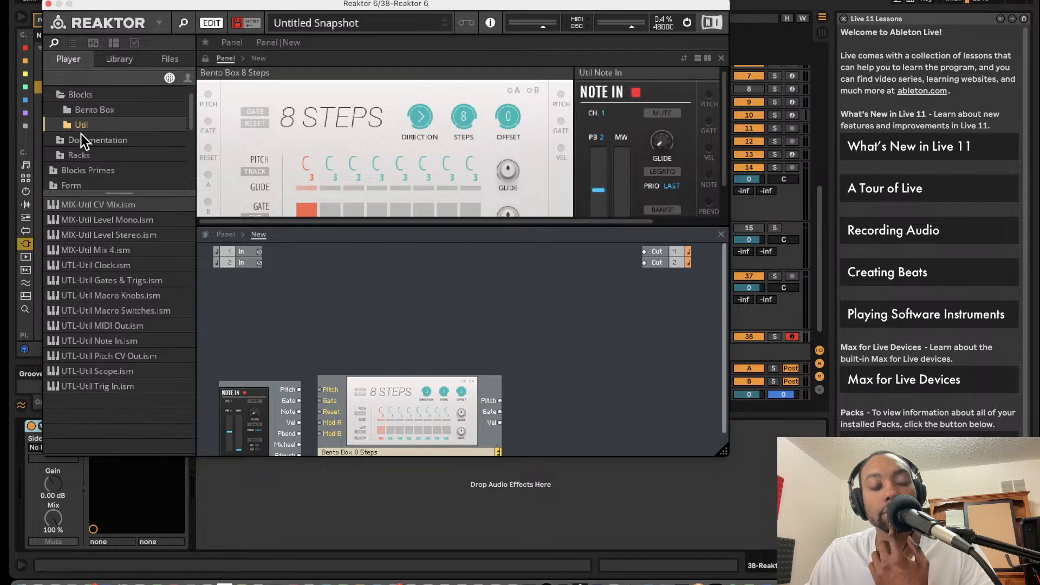
- Try out the Sample Osc macro by searching the structure's modules for "sampler", and delete it again
double_click(313, 281)
text(sampler)
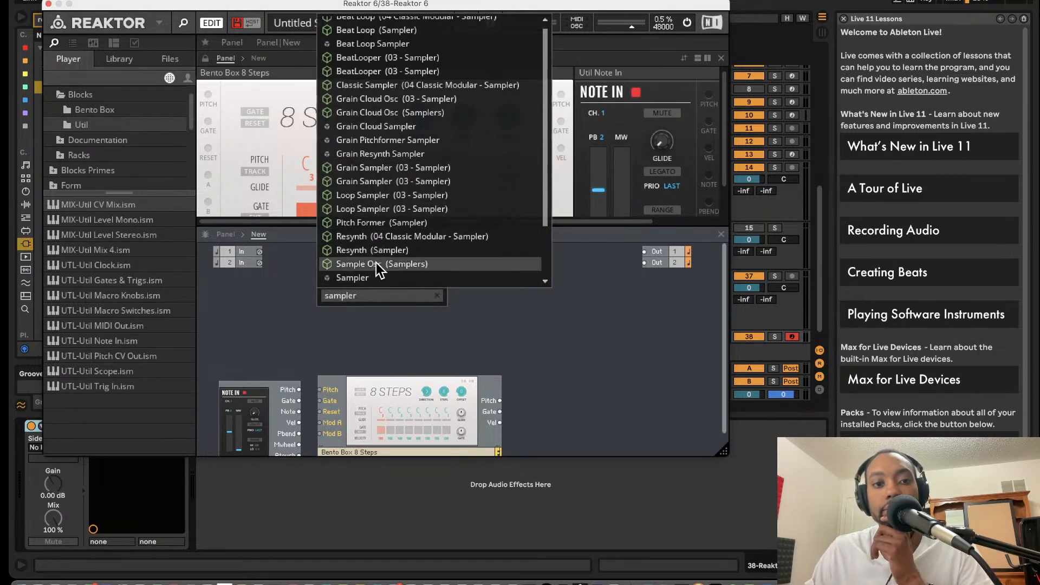
click(376, 263)
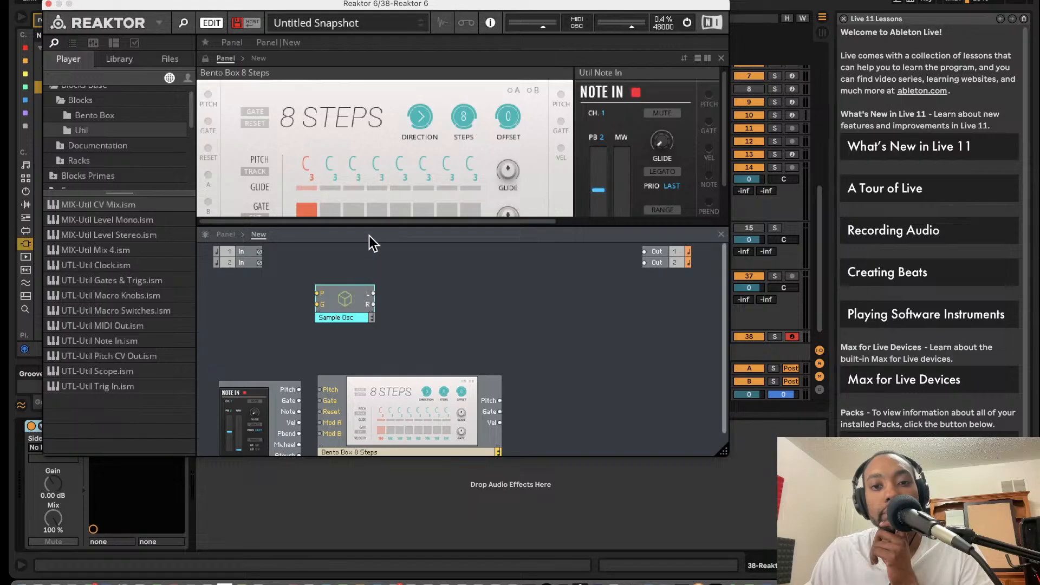
key(Delete)
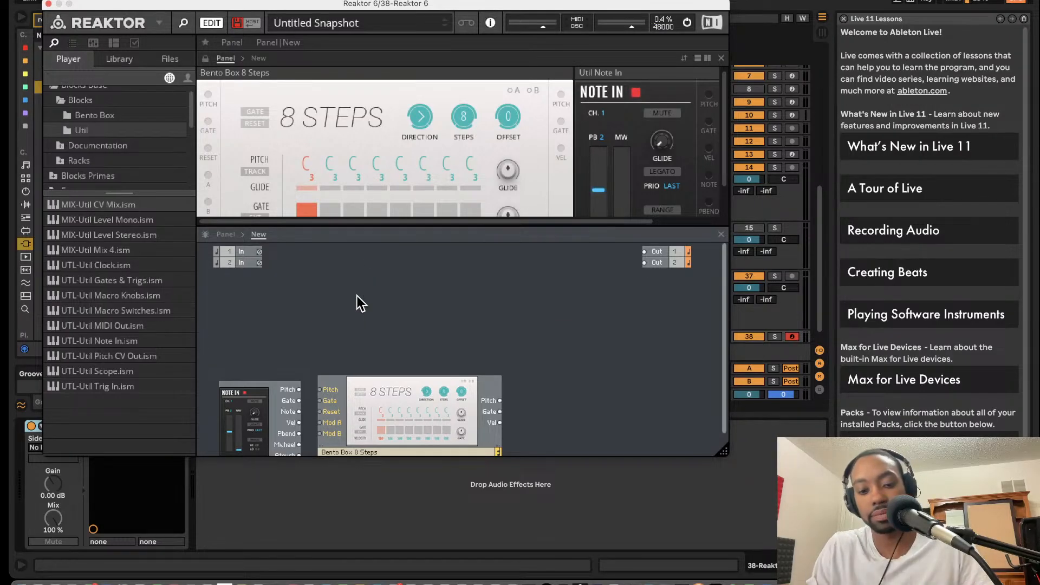
key(super+space)
text(samplw)
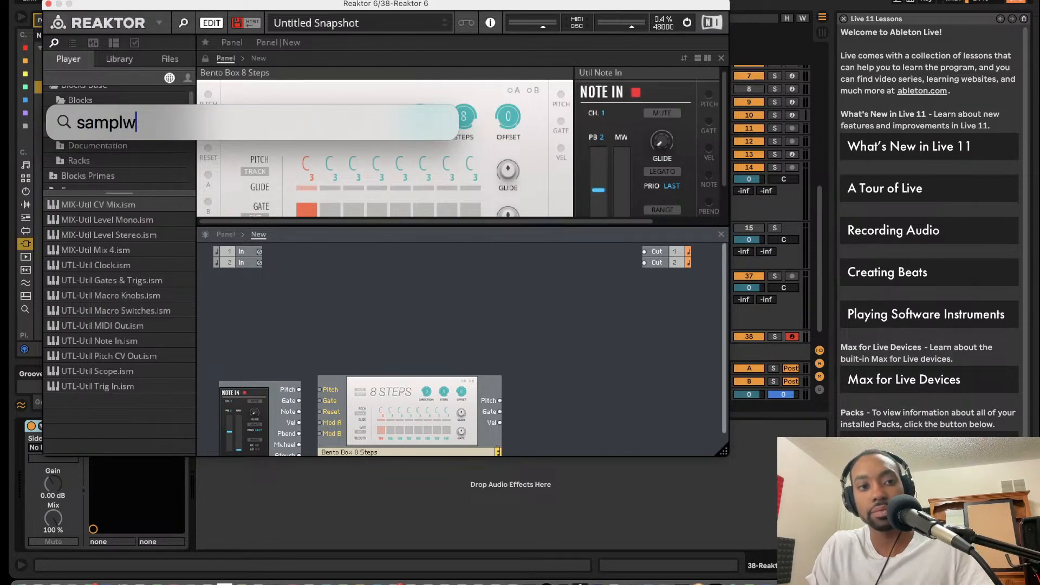
key(BackSpace)
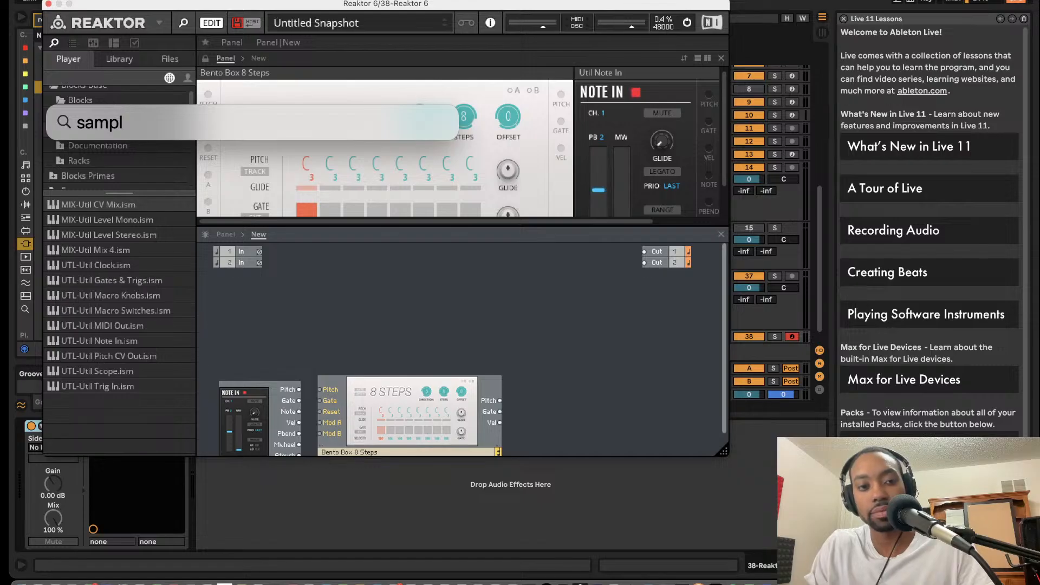
text(er)
key(BackSpace)
key(Escape)
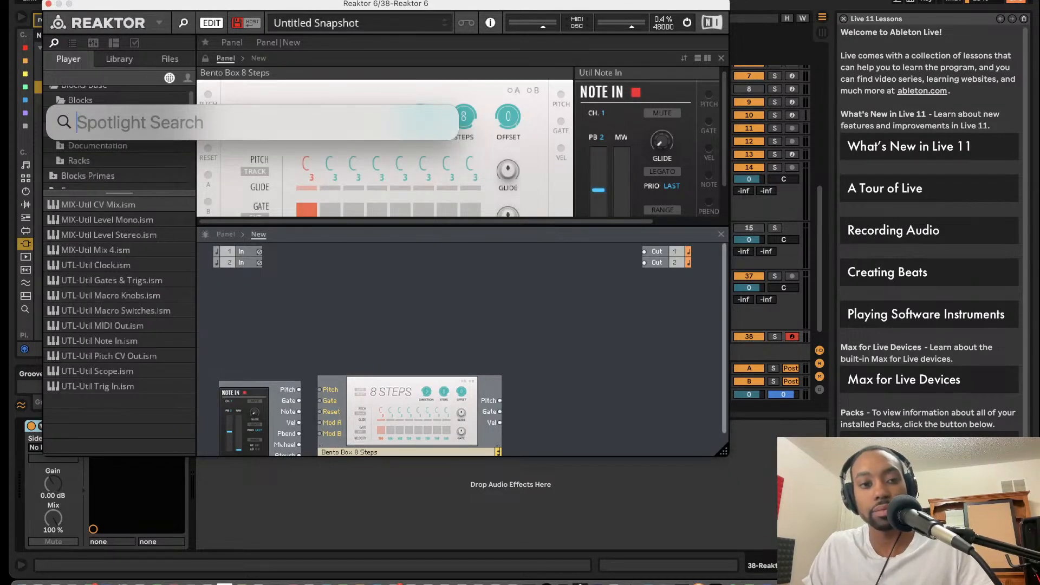
key(Escape)
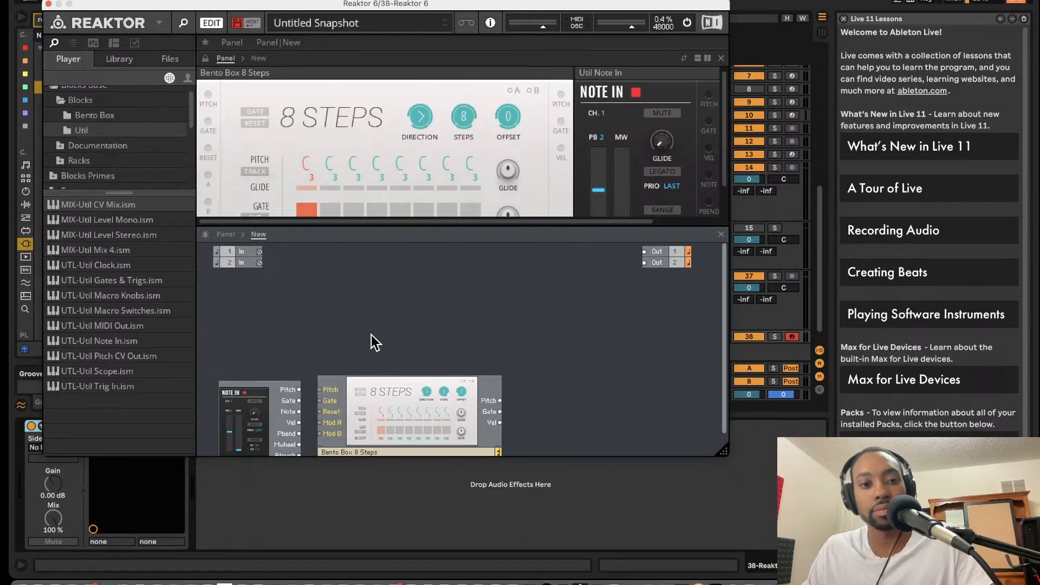
- Try out the Grain Cloud Sampler module in the structure and delete it again
double_click(383, 302)
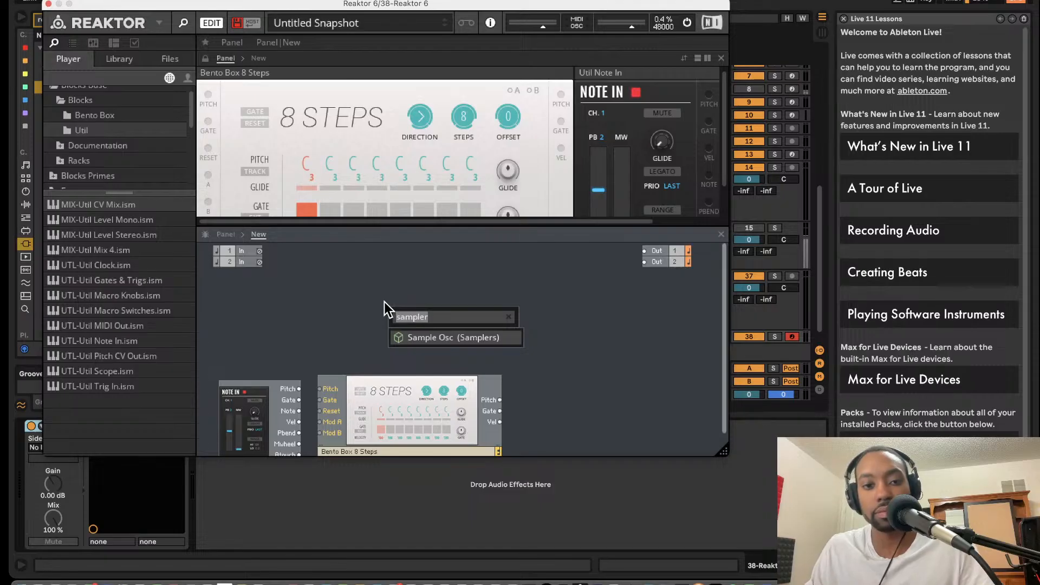
text(sampler)
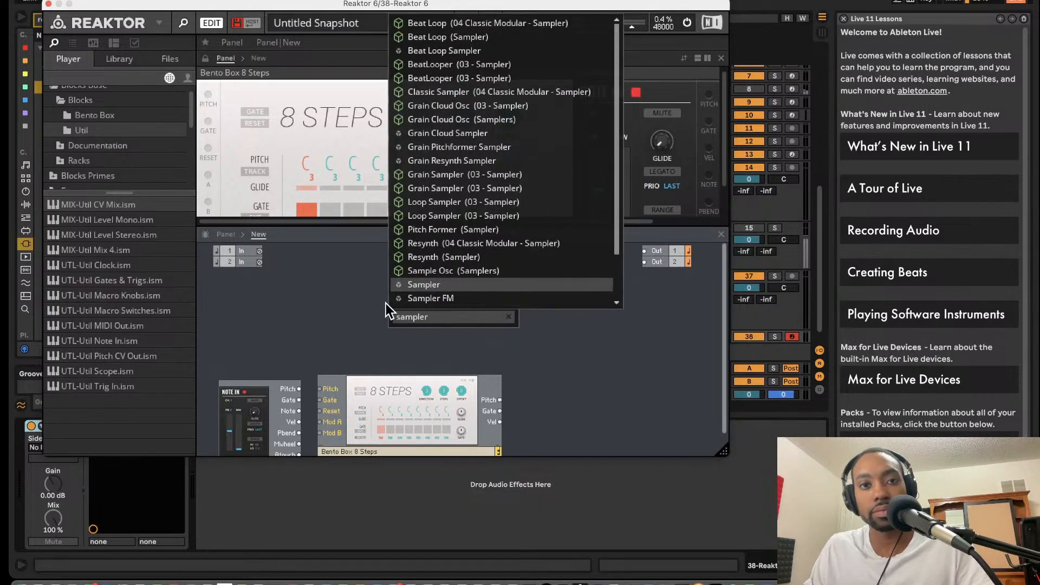
click(441, 134)
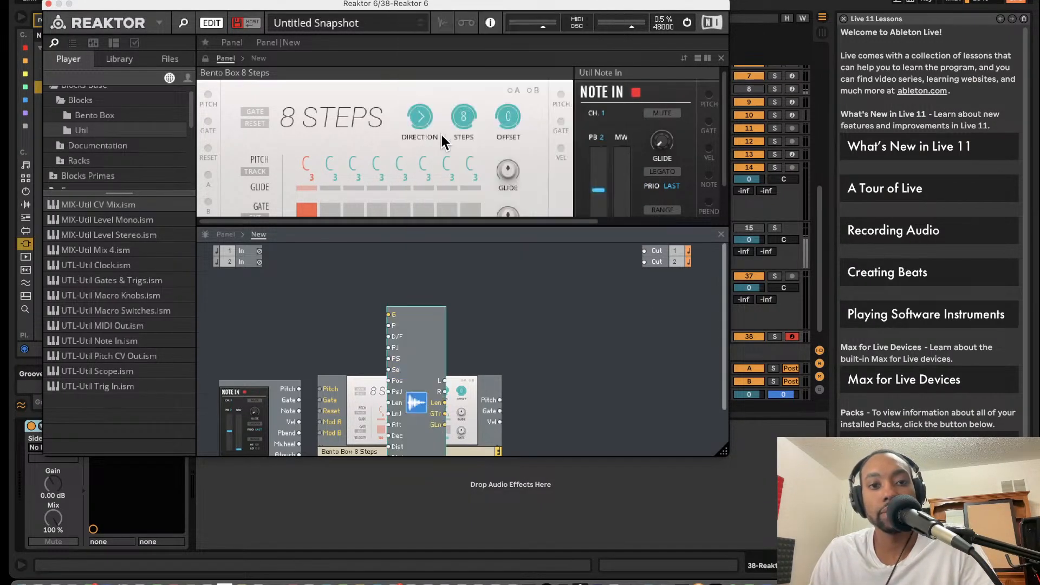
key(Delete)
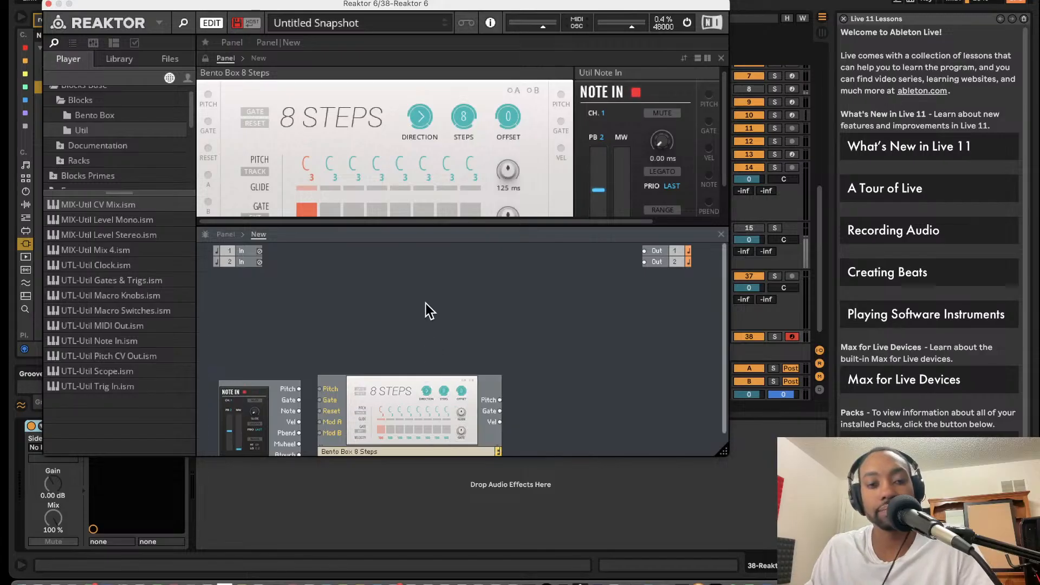
- Search the modules for "sampl" and add the BeatLooper (03 - Sampler) macro above the 8 Steps block
double_click(425, 298)
text(sa)
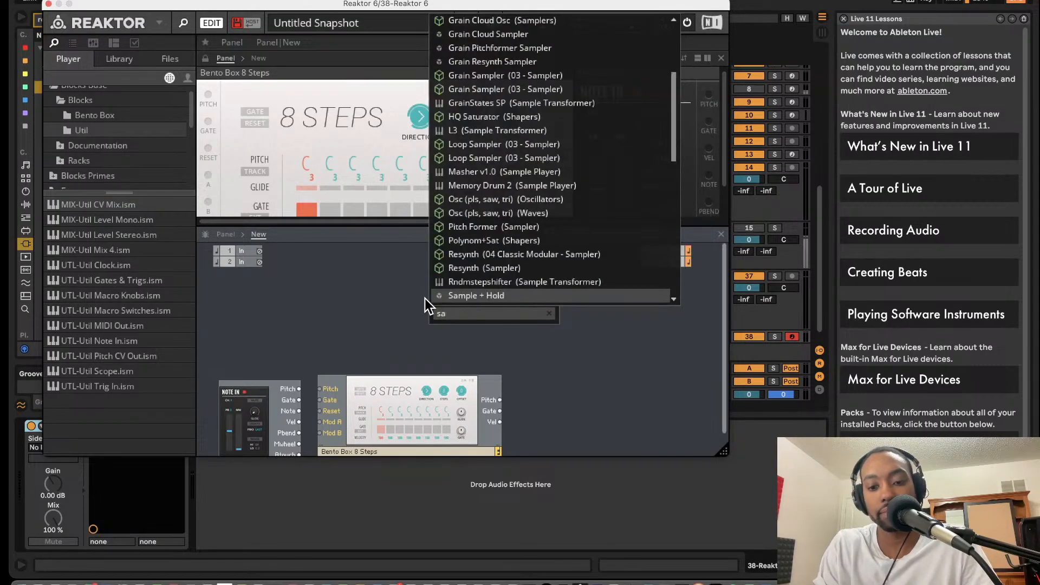
text(mpl)
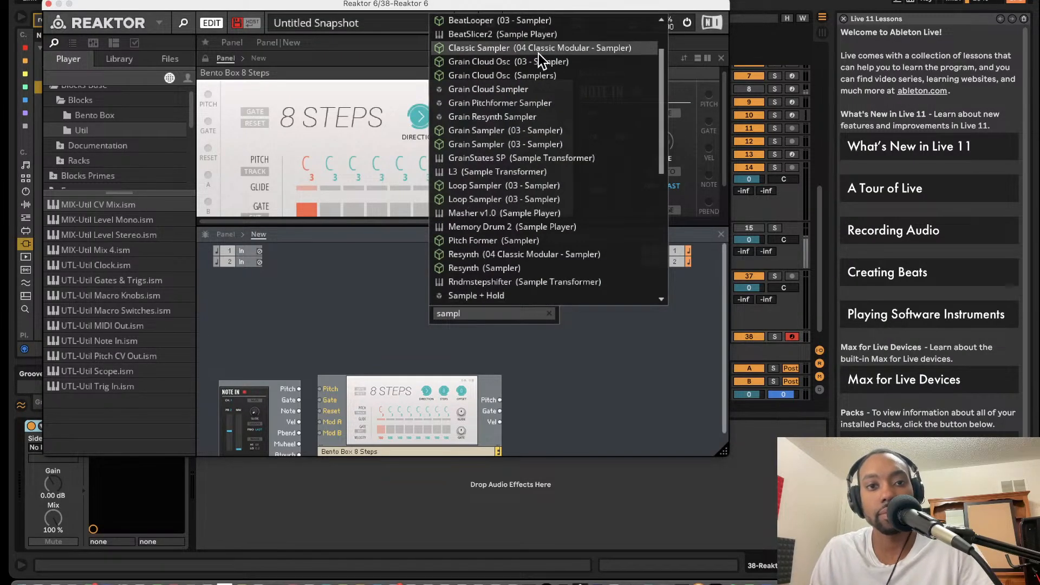
click(525, 24)
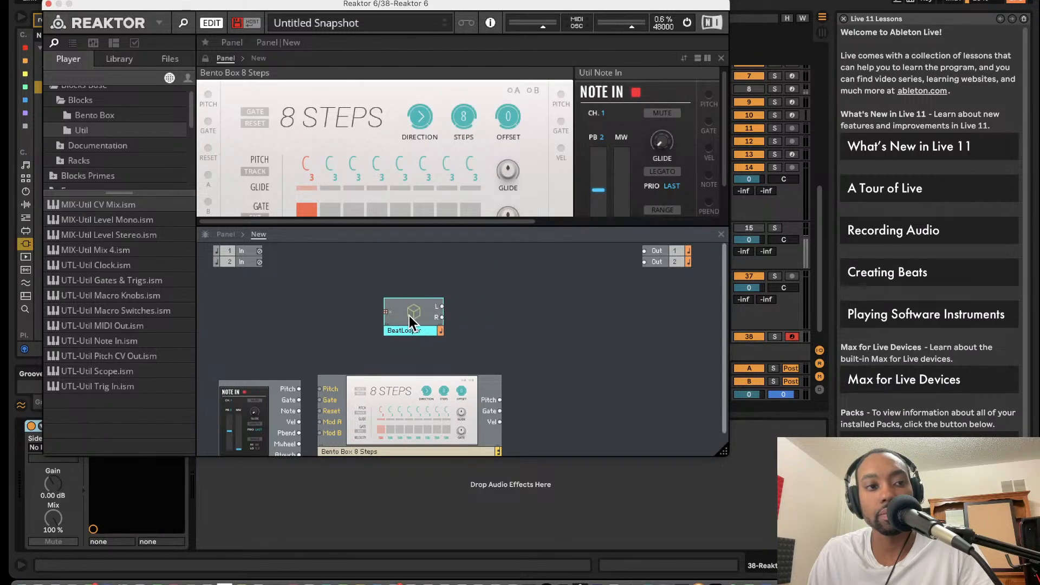
- Look through the Bento Box, Kontour and Rounds folders of the content browser for a sampler block
click(129, 115)
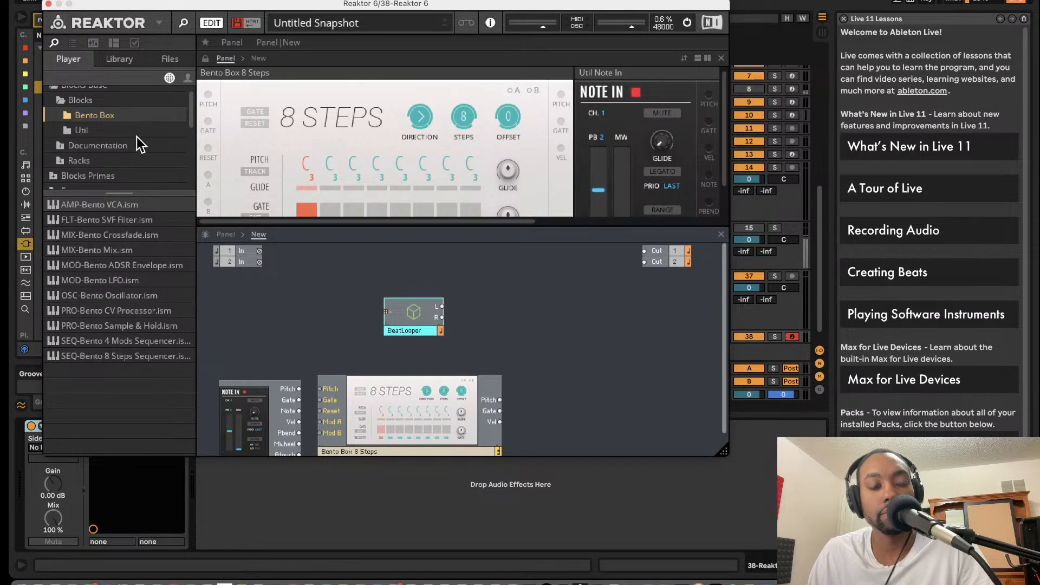
scroll(113, 135, down, 5)
click(55, 109)
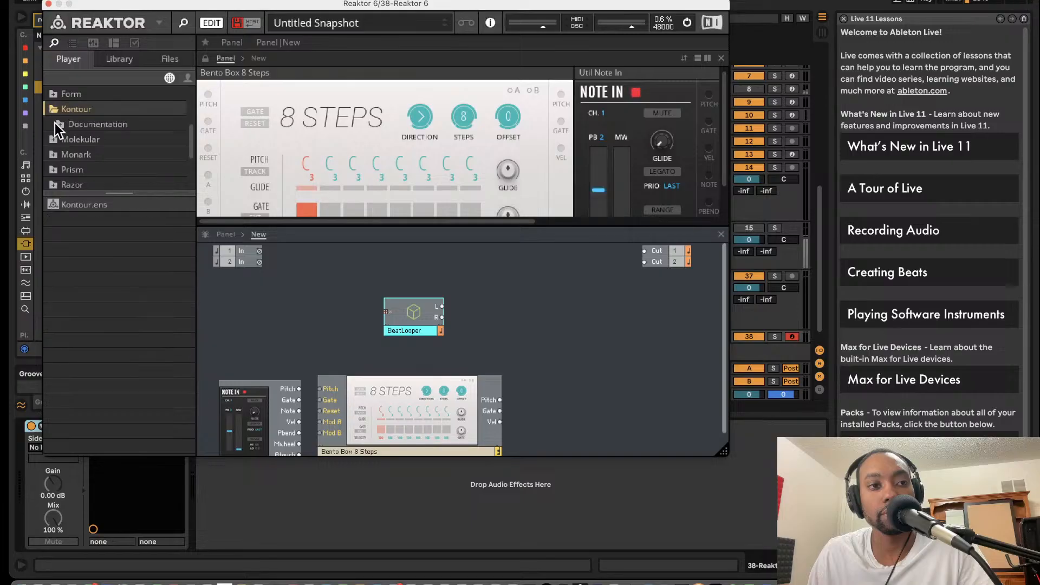
scroll(54, 120, down, 4)
click(53, 157)
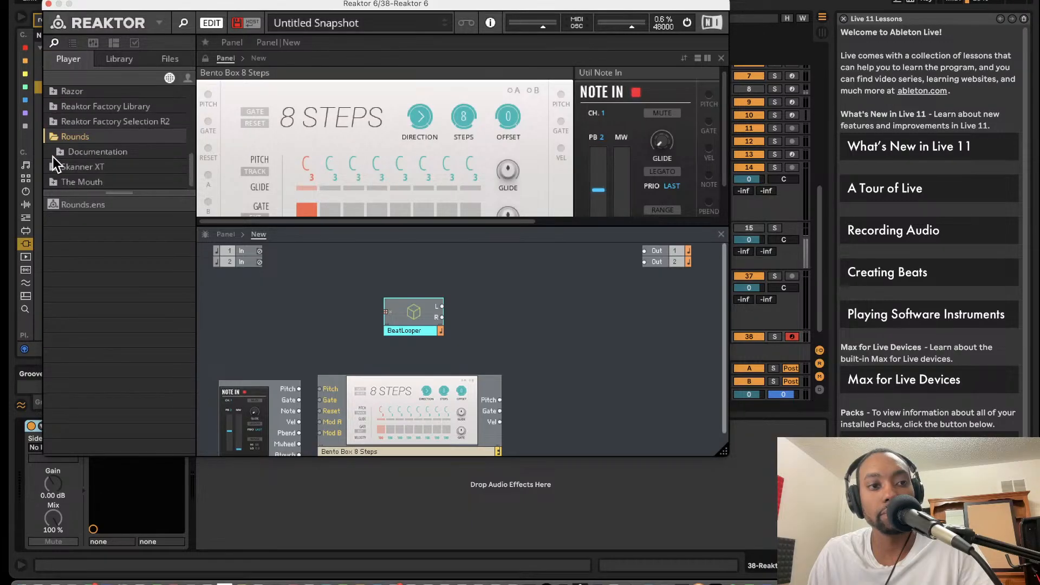
scroll(54, 169, up, 8)
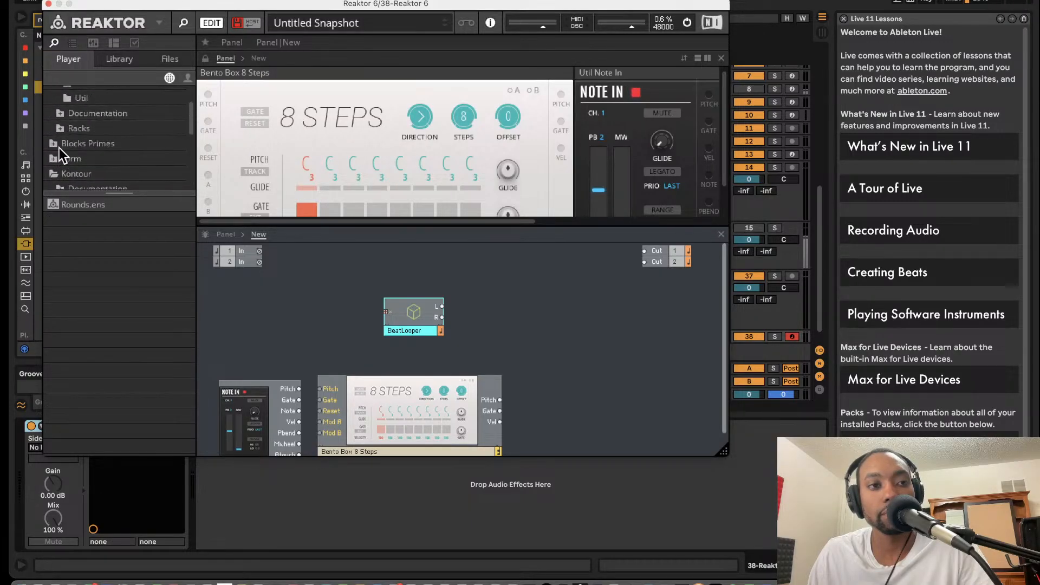
- Examine the block folders inside Blocks Primes, including Driver, Kodiak and Rounds, for a sampler block
click(53, 144)
scroll(58, 145, down, 4)
click(59, 108)
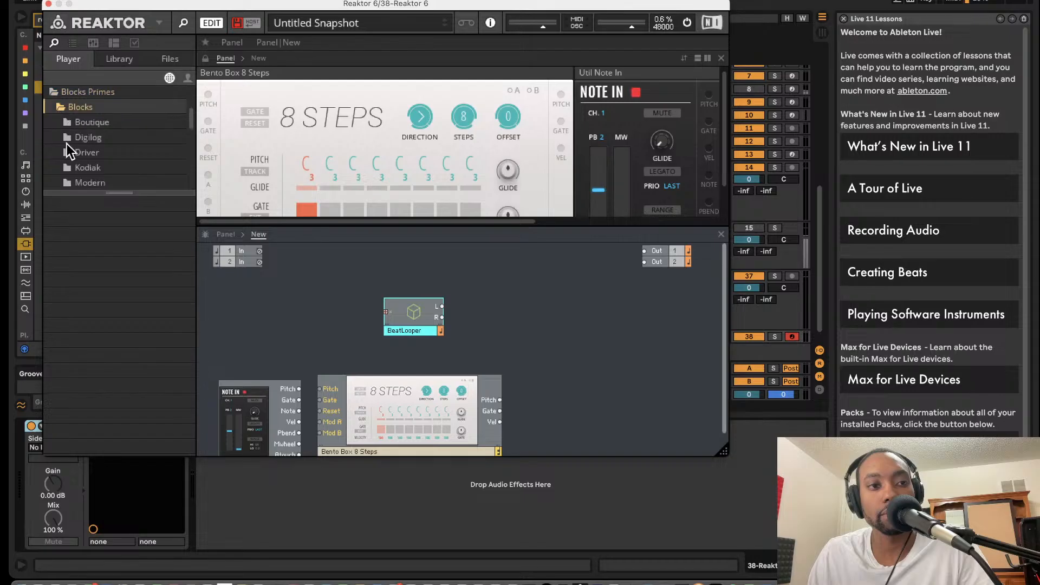
scroll(66, 144, down, 2)
click(73, 136)
click(78, 125)
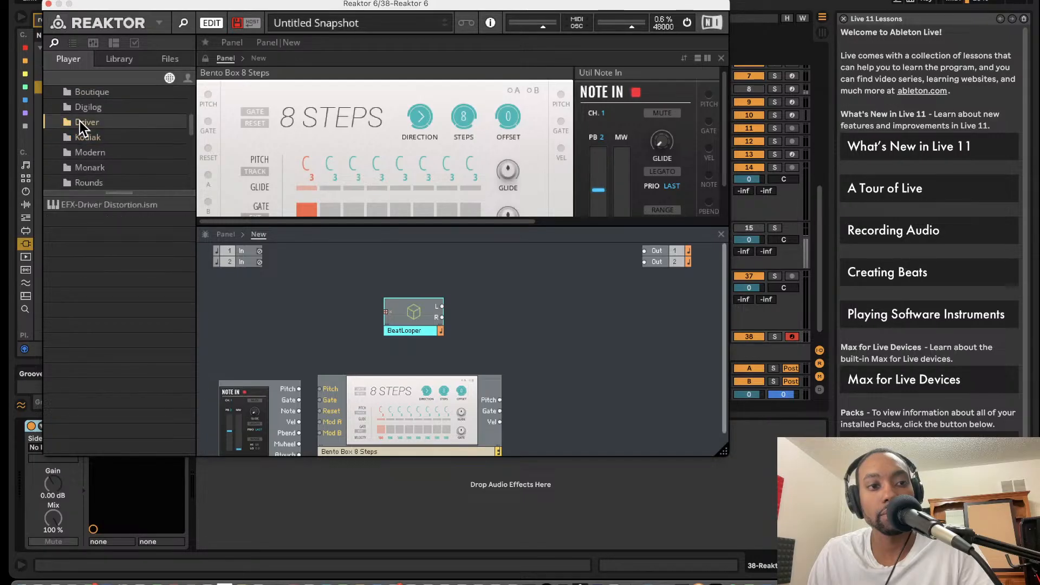
key(Up)
key(Up)
key(Down)
key(Down)
key(Down)
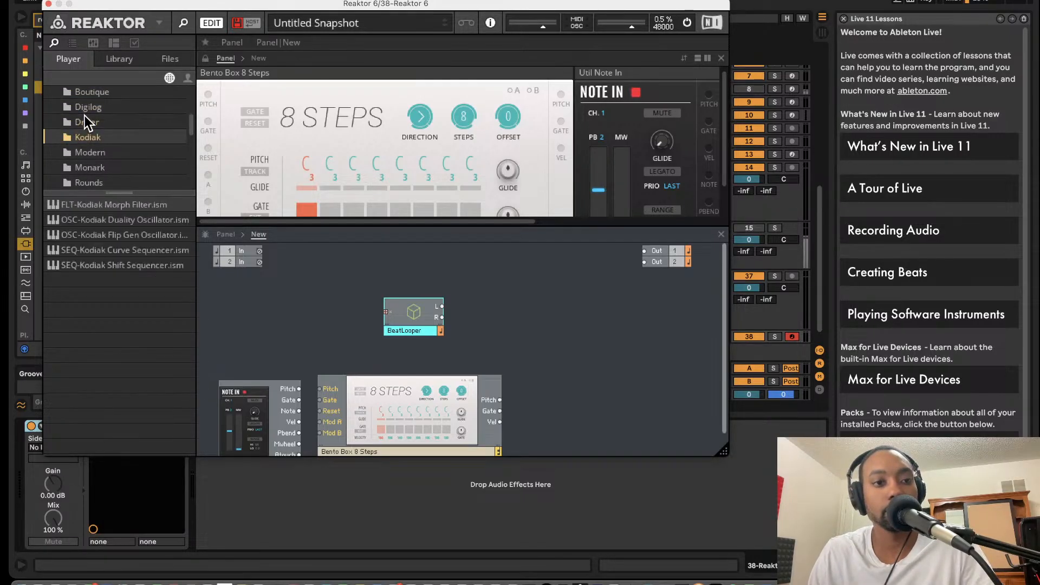
key(Up)
key(Up)
key(Down)
key(Down)
key(Down)
key(Down)
key(Down)
key(Down)
key(Down)
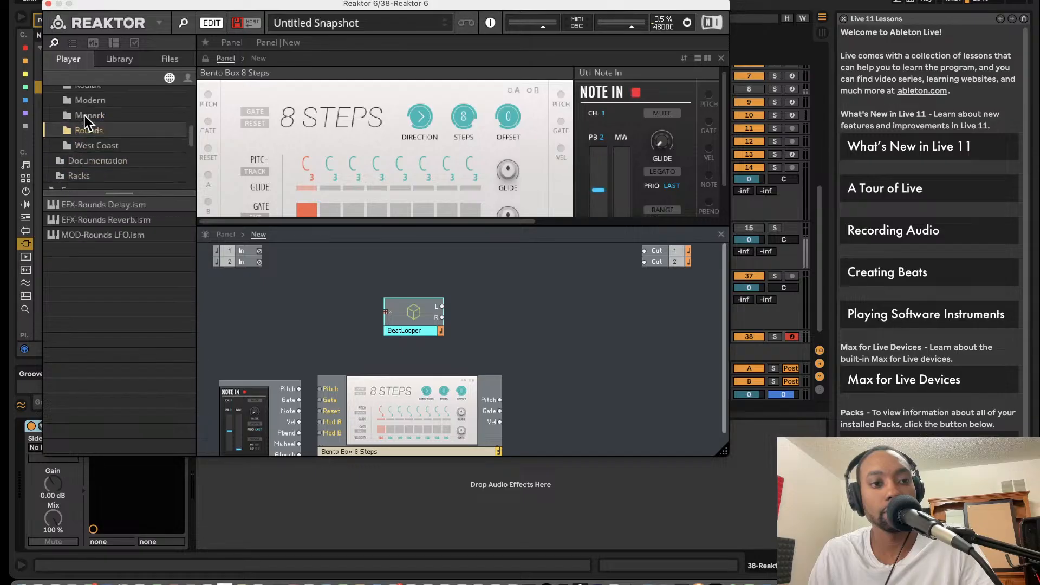
key(Down)
key(Down)
key(Down)
- Look through the Molekular, Monark, Prism, Reaktor Factory Selection R2 and Skanner XT folders and open Skanner XT's Samples folder
scroll(82, 128, down, 4)
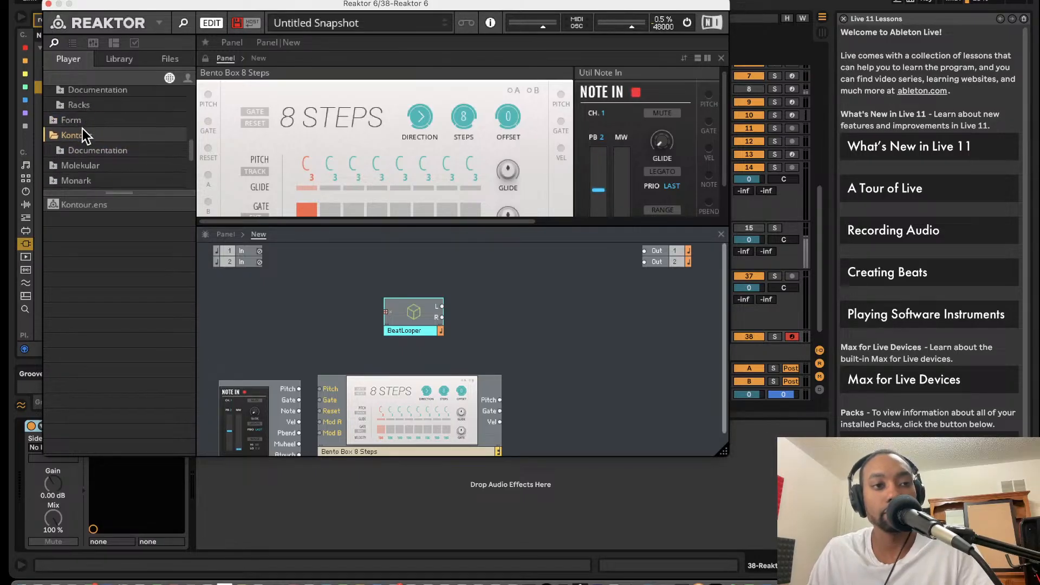
click(55, 103)
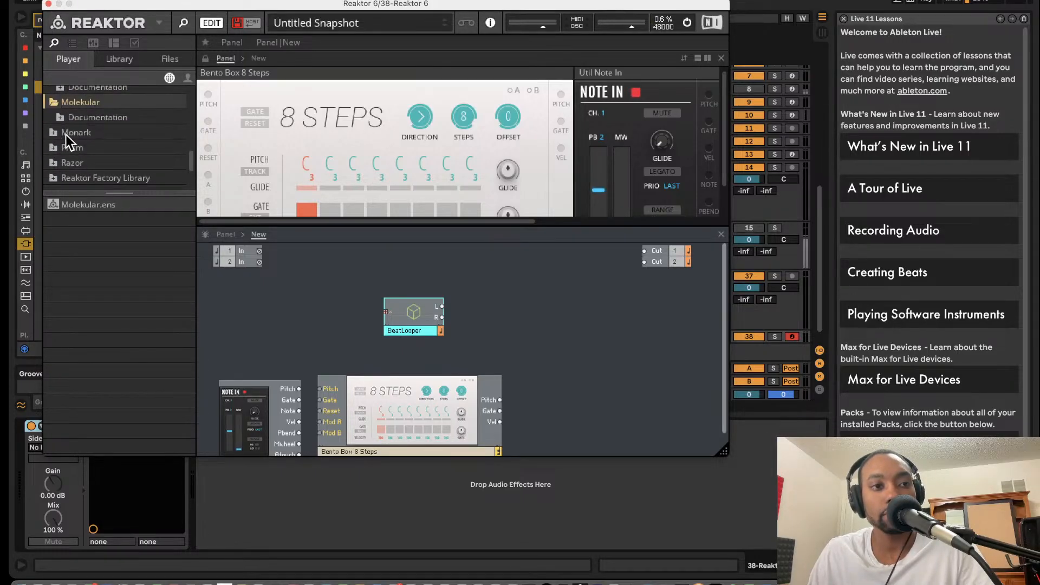
click(56, 134)
scroll(59, 135, down, 1)
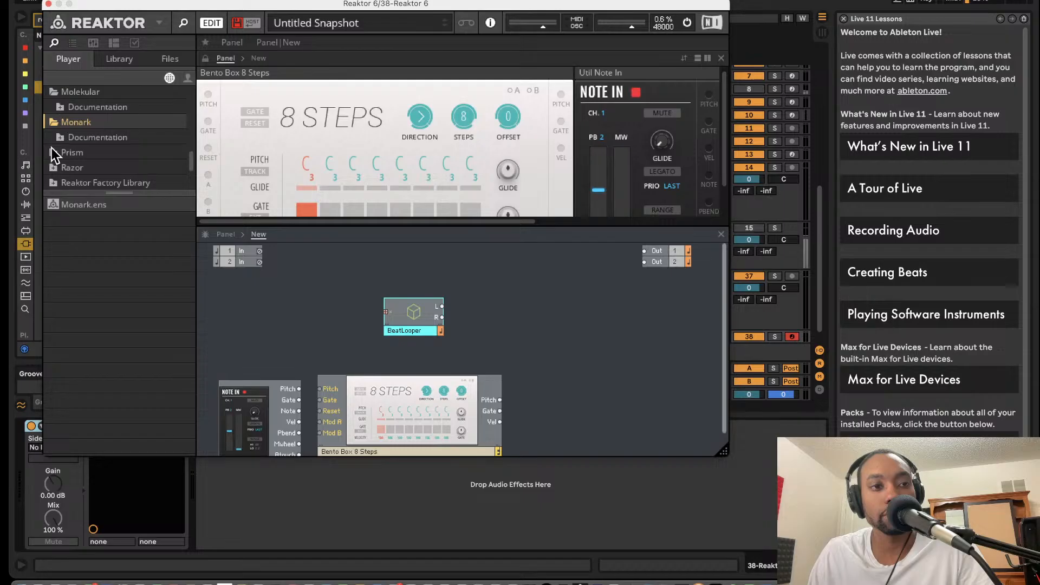
click(53, 157)
click(53, 158)
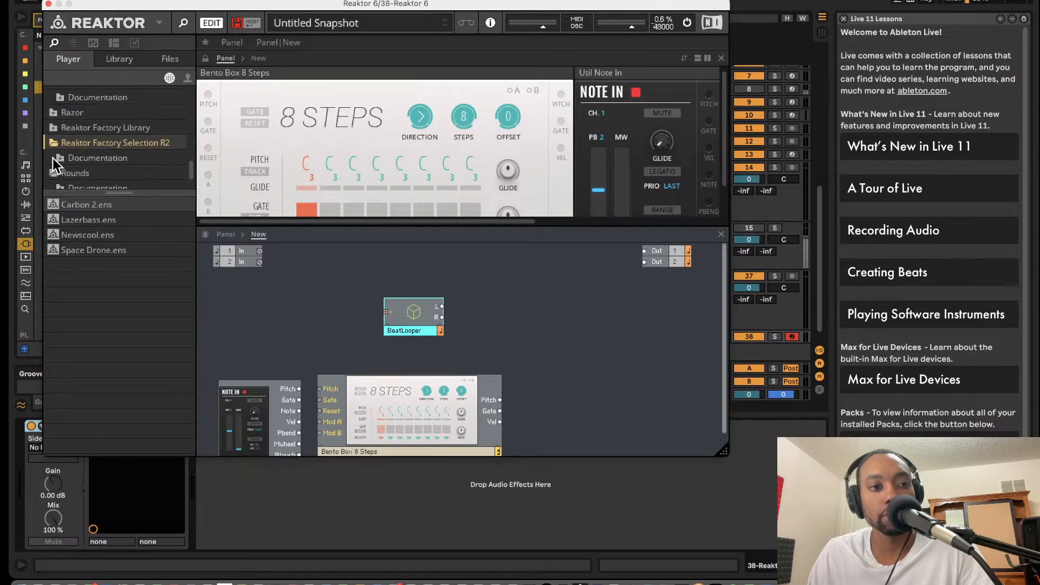
scroll(53, 158, down, 3)
click(53, 163)
scroll(53, 163, down, 2)
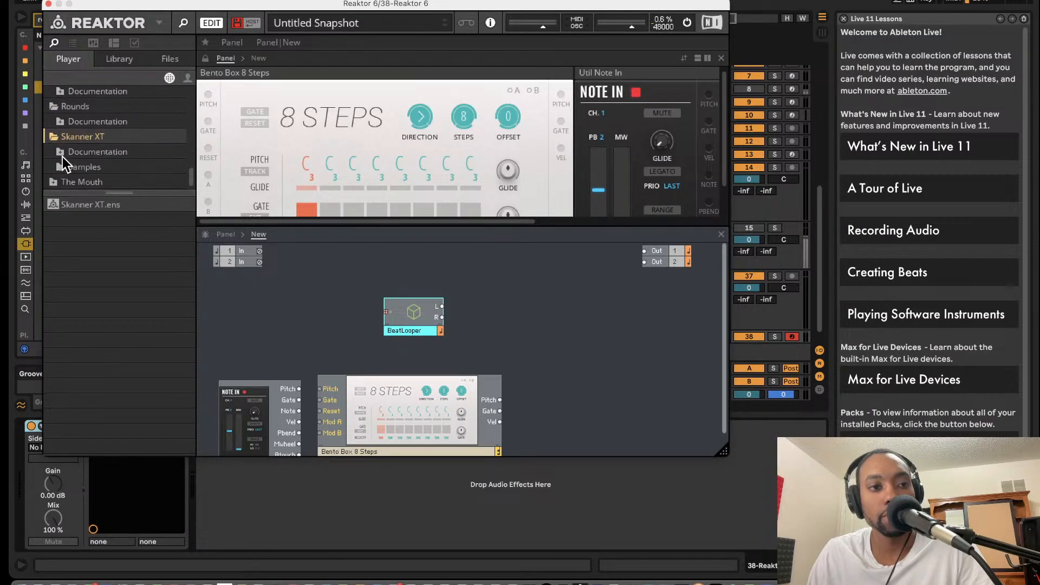
click(63, 154)
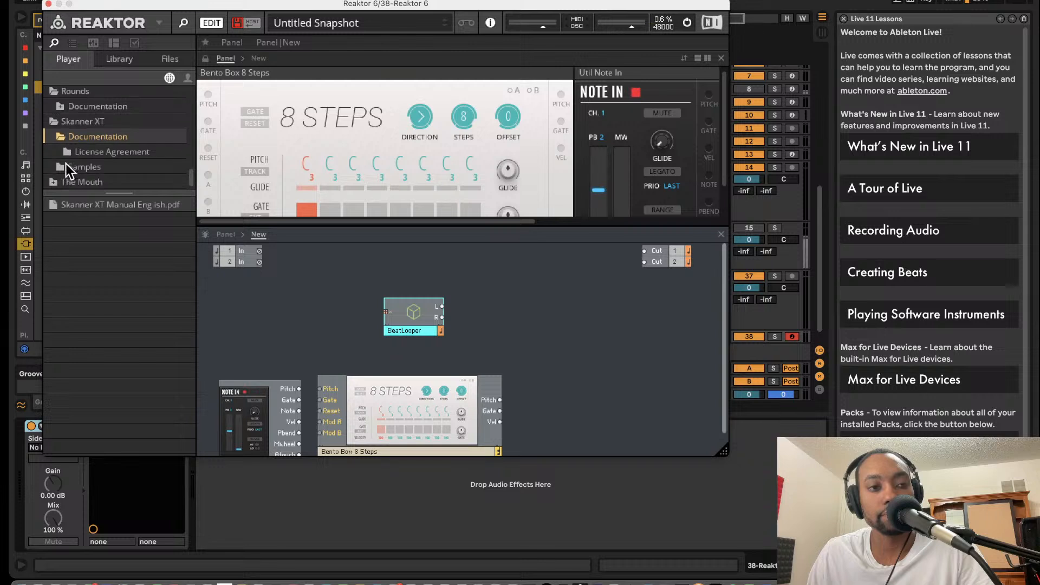
click(60, 166)
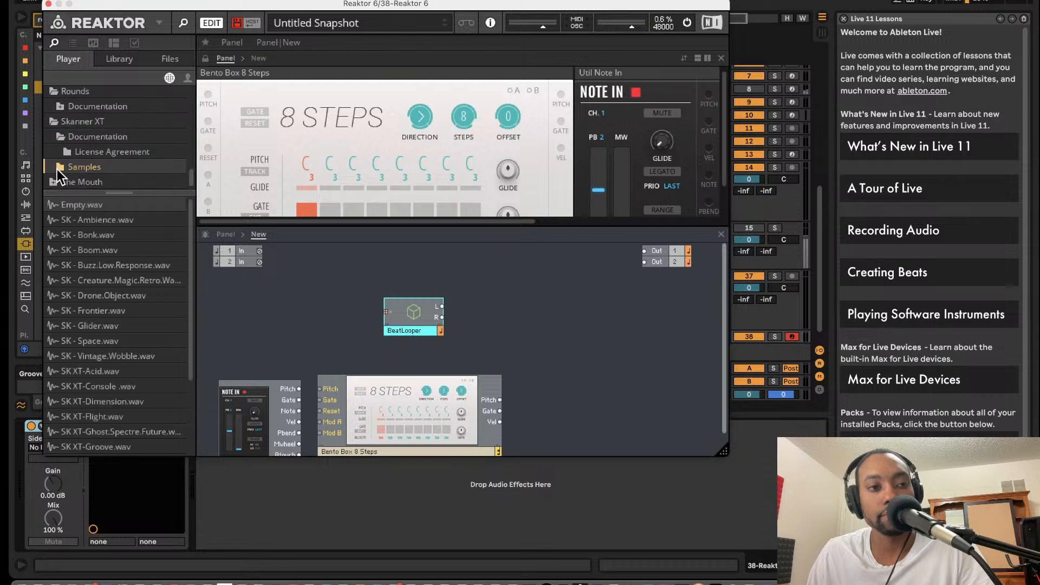
click(86, 148)
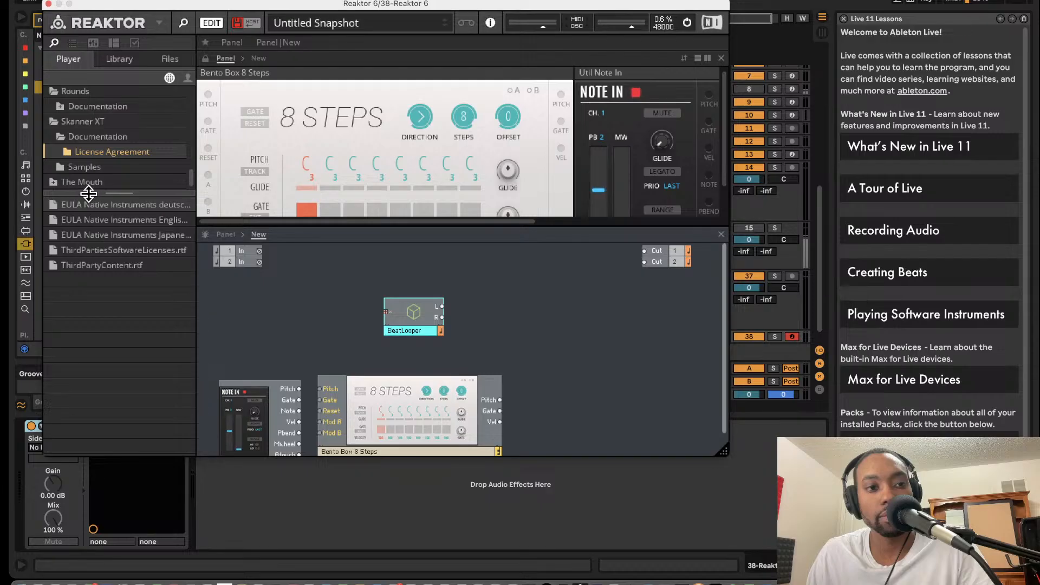
click(88, 170)
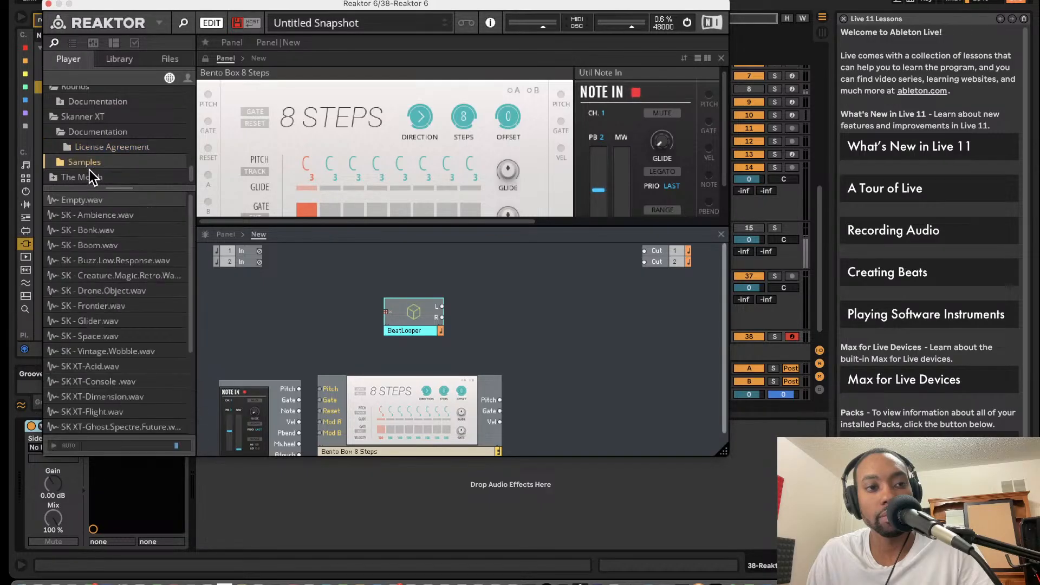
- Browse back through the content folders and expand Documentation and Racks inside Blocks Base
scroll(98, 168, up, 2)
scroll(99, 164, up, 5)
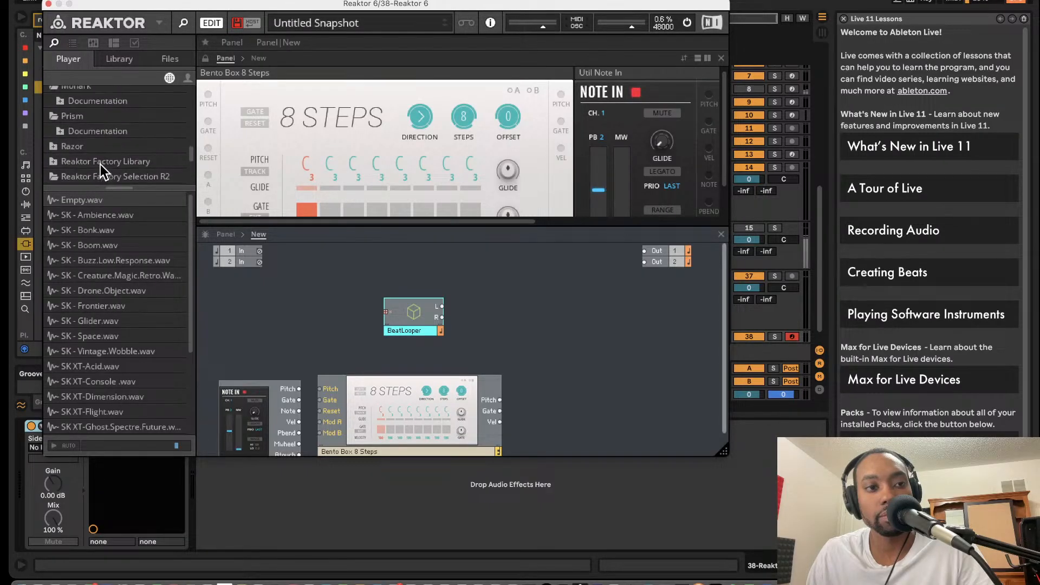
scroll(100, 166, down, 5)
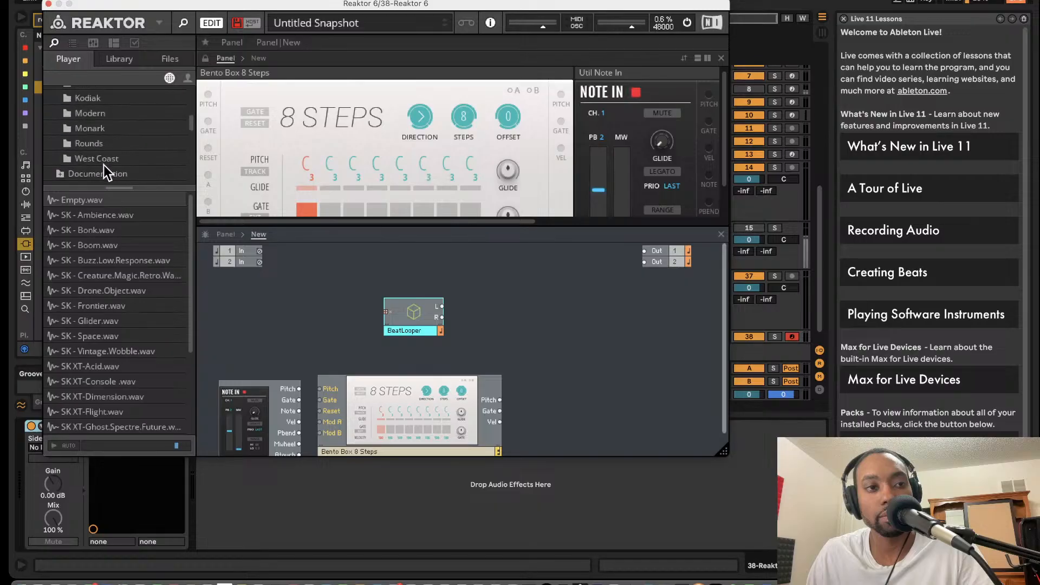
scroll(85, 170, up, 10)
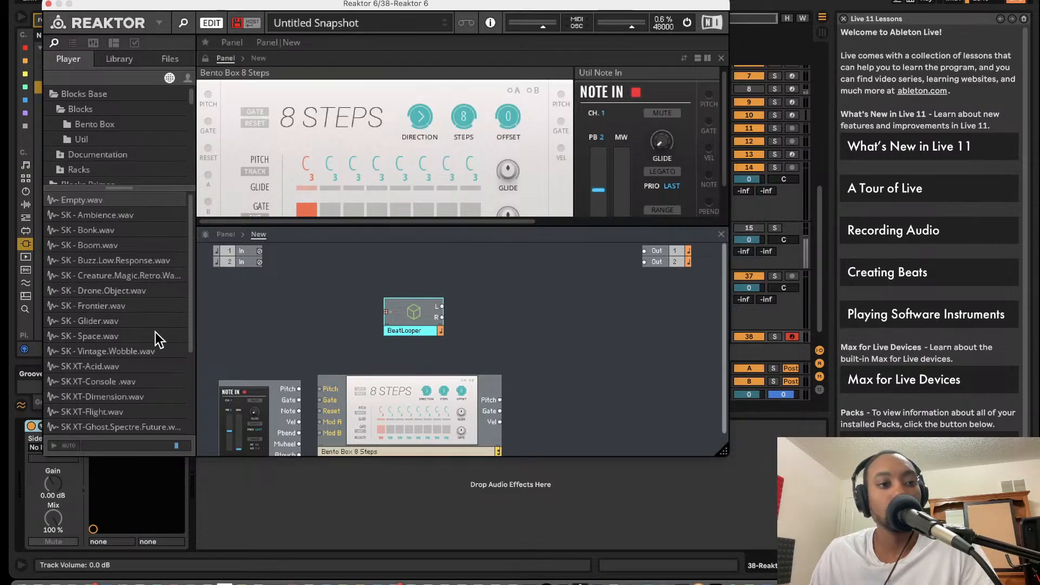
scroll(88, 142, down, 10)
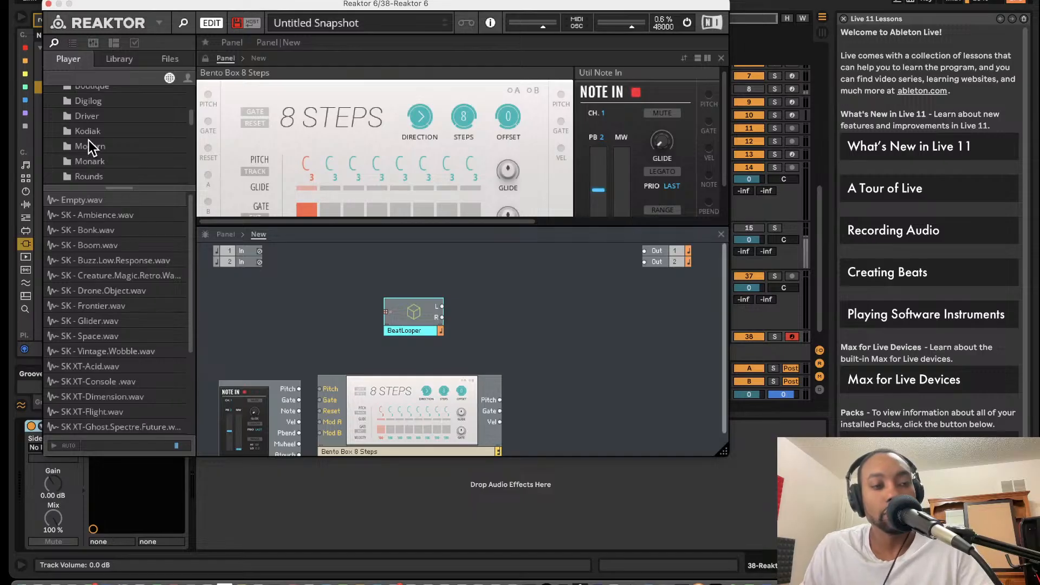
scroll(89, 142, up, 3)
scroll(89, 141, up, 3)
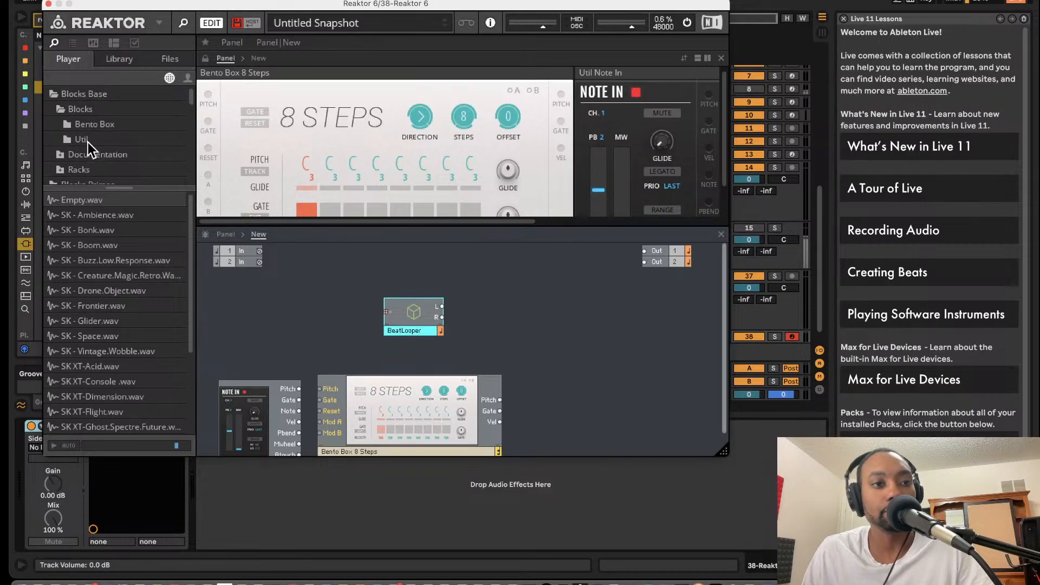
click(62, 155)
scroll(65, 156, down, 3)
click(60, 138)
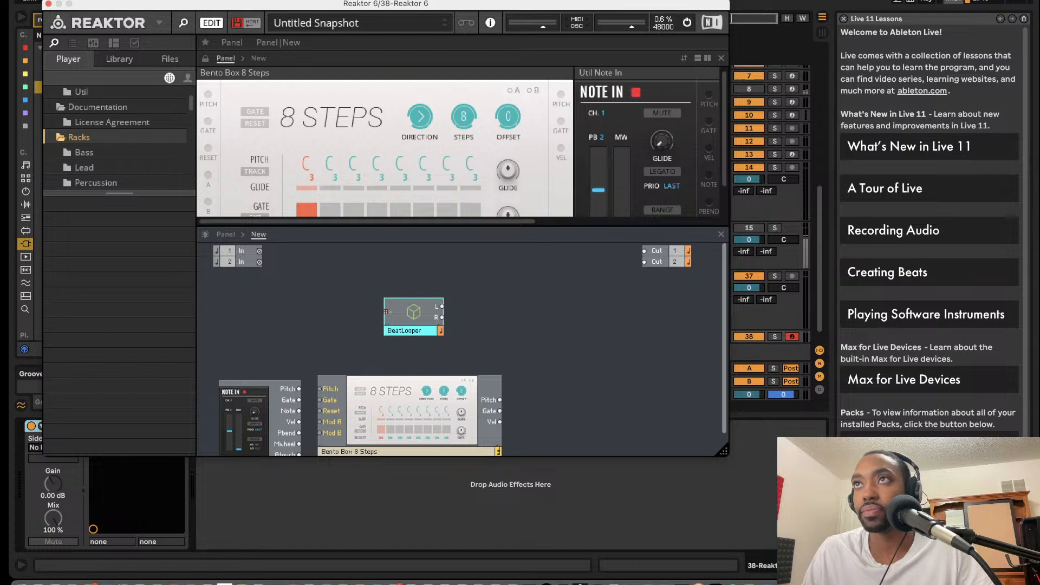
- Switch to the standalone Reaktor 6 and discard the open New ensemble without saving its changes
key(alt+super+p)
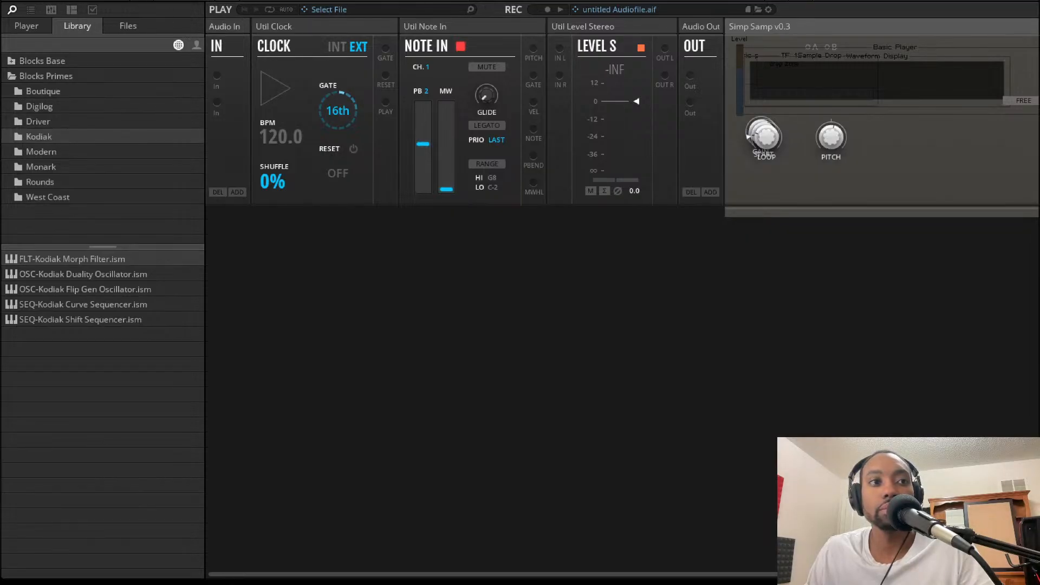
key(super+n)
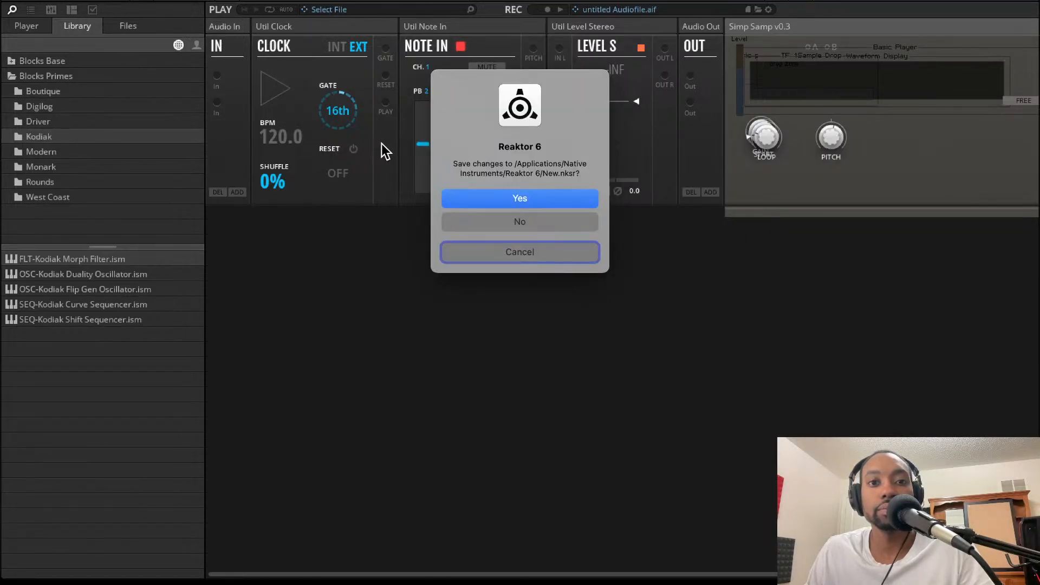
click(519, 222)
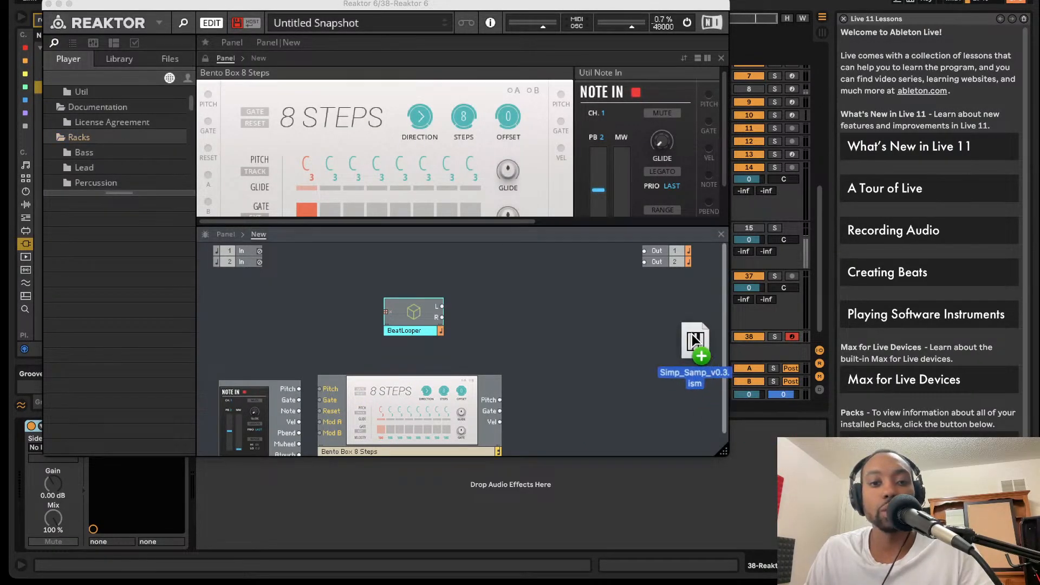
- Replace the BeatLooper macro in the structure with the Simp_Samp_v0.3.ism instrument, placed above the 8 Steps block
drag(691, 333, 558, 311)
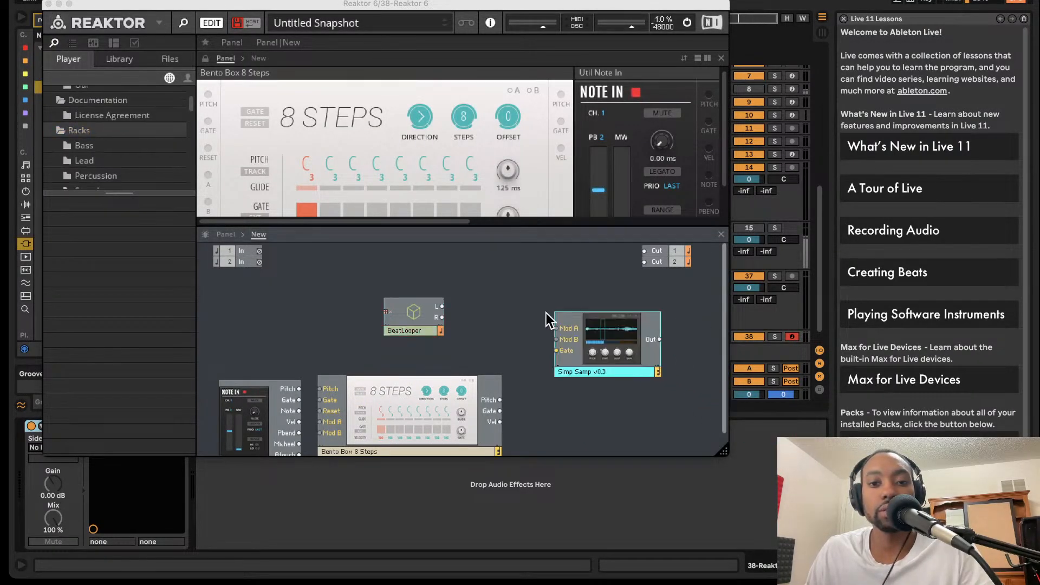
click(421, 313)
key(Delete)
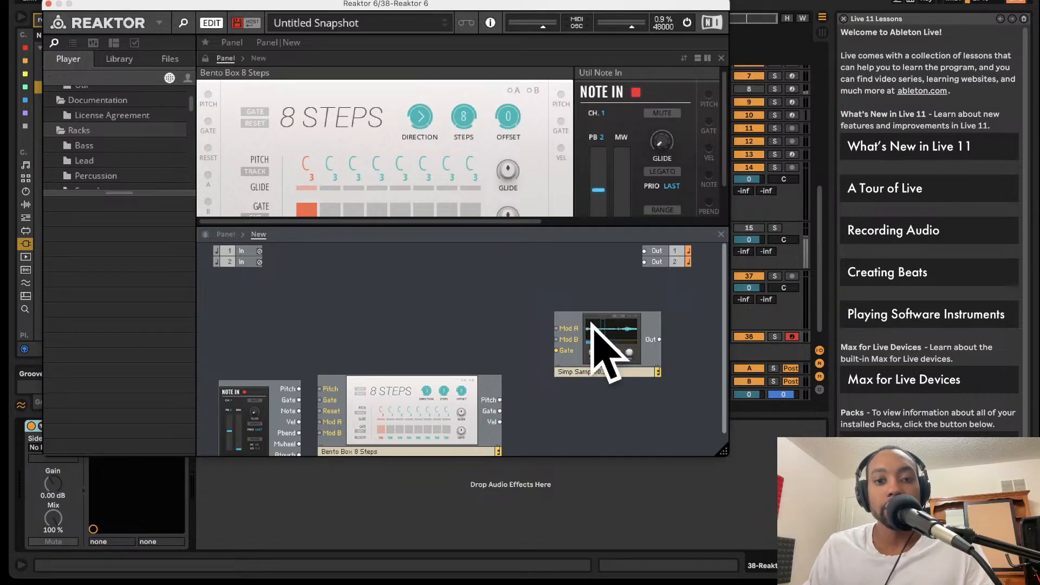
drag(591, 323, 359, 276)
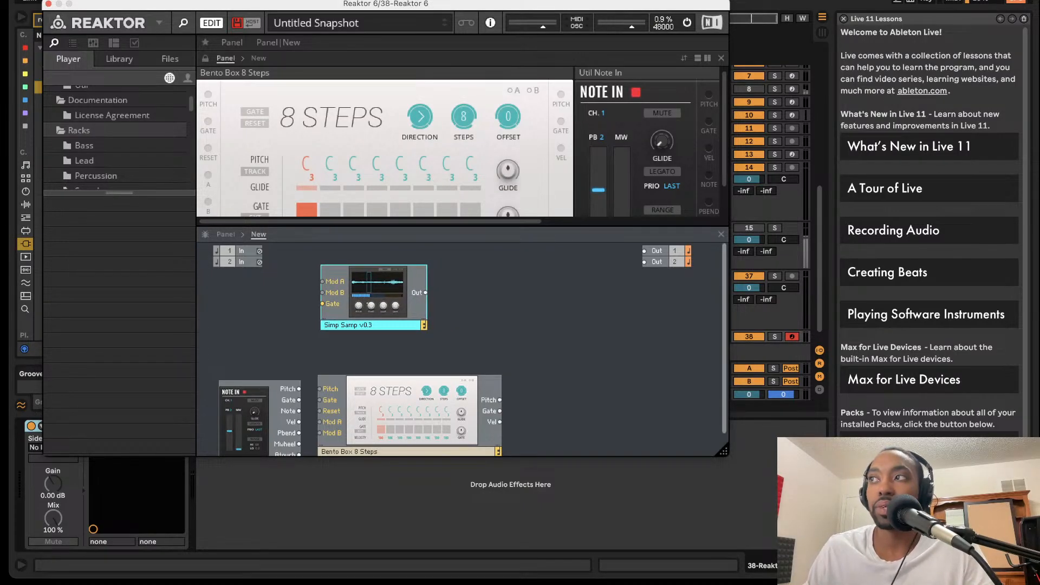
- Hide the plug-in windows in Ableton Live and reopen the Reaktor 6 window from its device on track 38
key(super+alt+p)
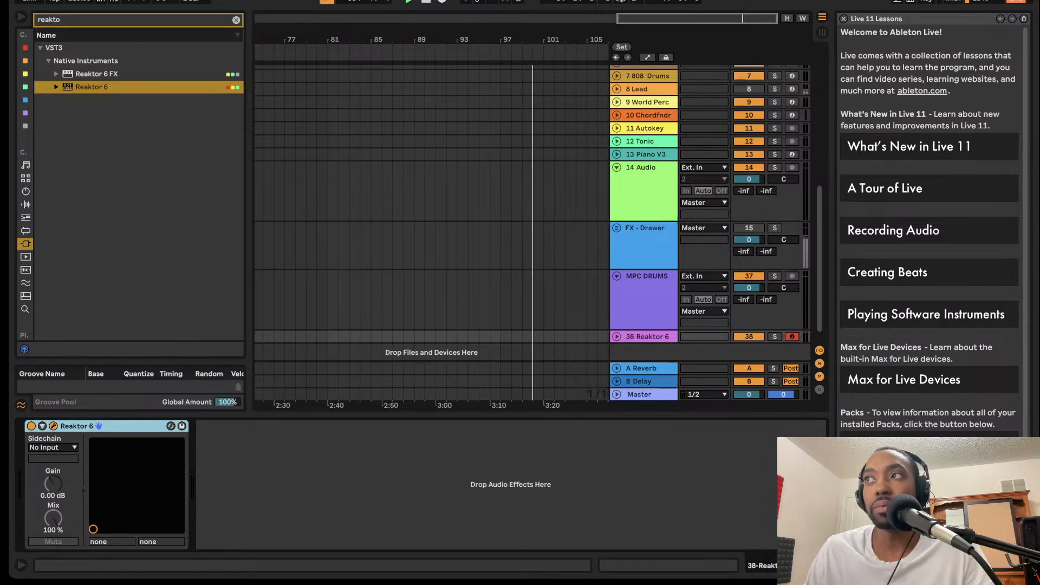
scroll(726, 222, up, 1)
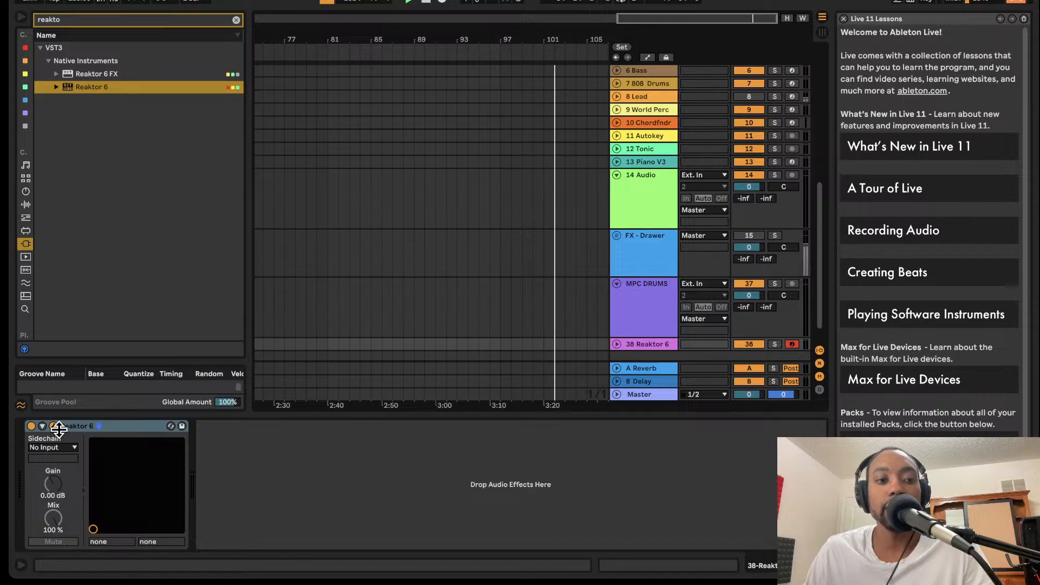
click(54, 427)
- Open the Skanner XT Samples folder in the browser and try to load SK - Ambience.wav into Simp Samp
scroll(108, 165, down, 5)
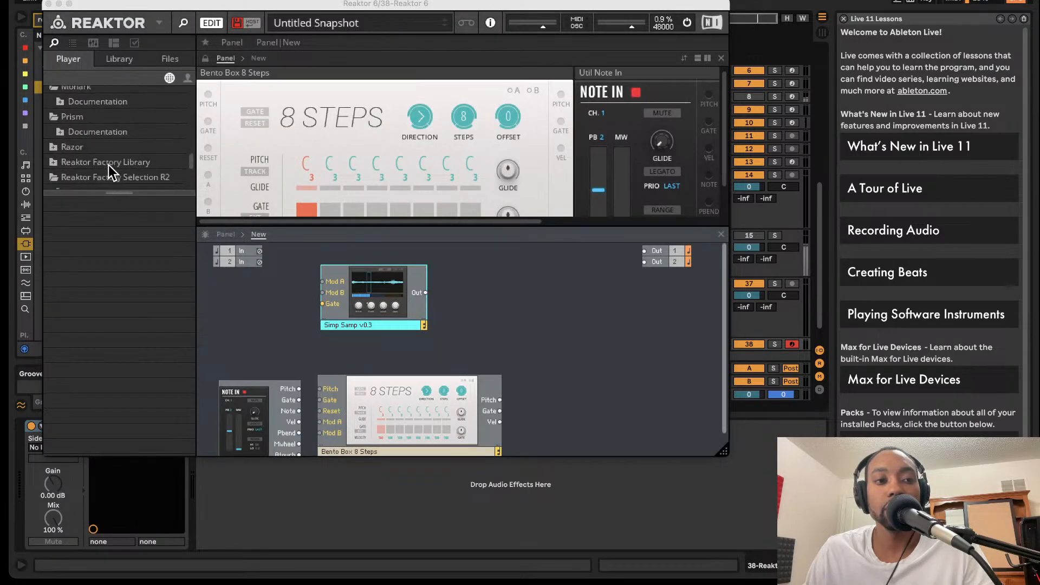
scroll(109, 166, down, 1)
click(93, 167)
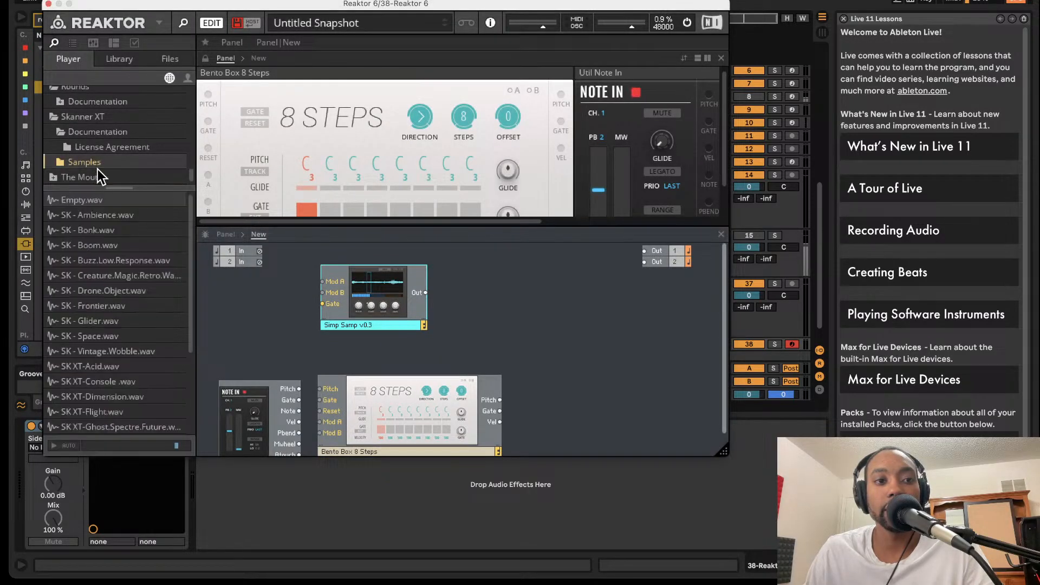
click(96, 215)
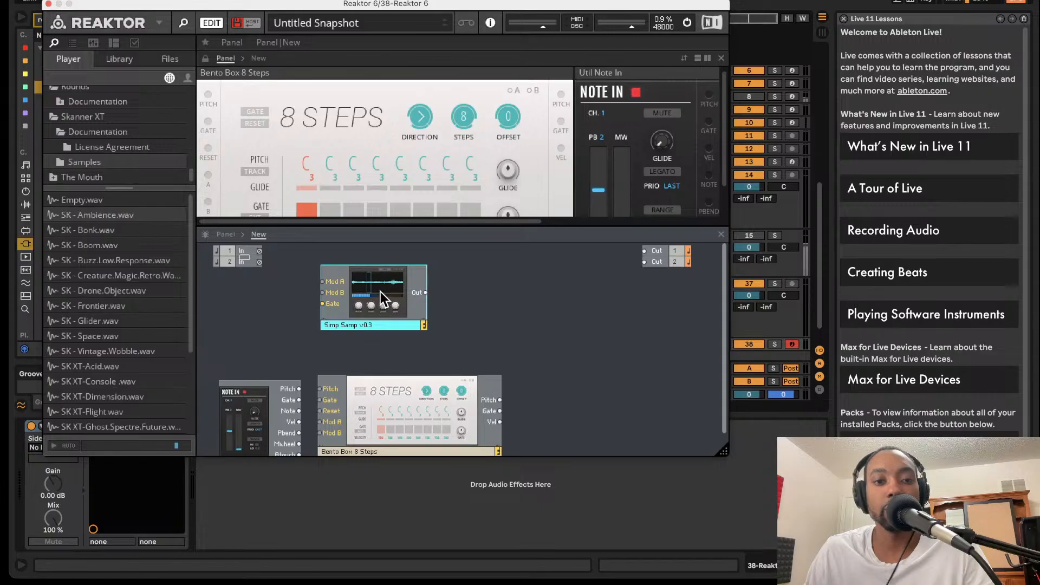
- Look inside the Simp Samp v0.3 structure, return to the New level and enlarge the Reaktor window around the Simp Samp panel
scroll(464, 176, down, 3)
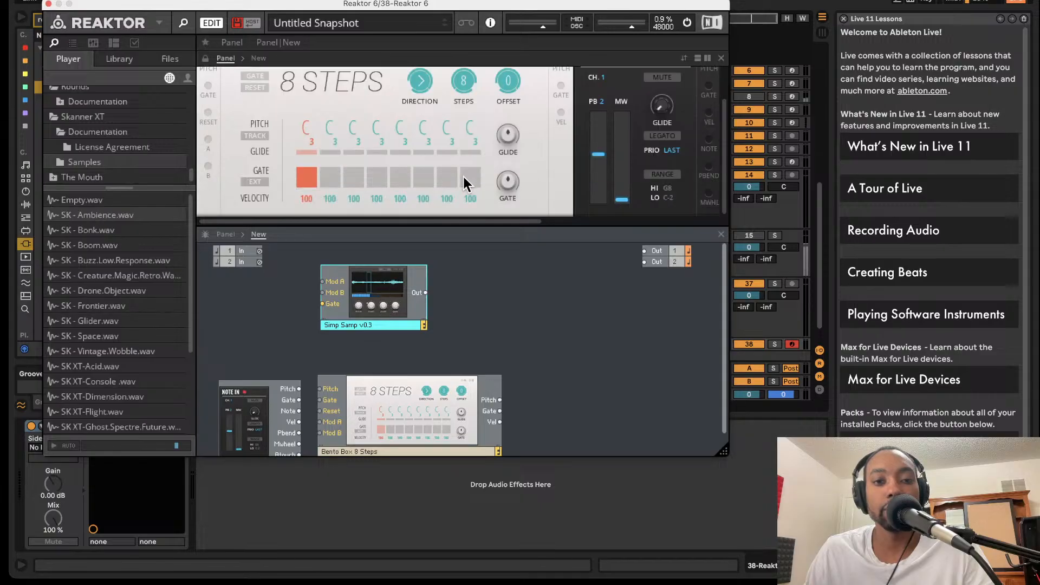
double_click(411, 277)
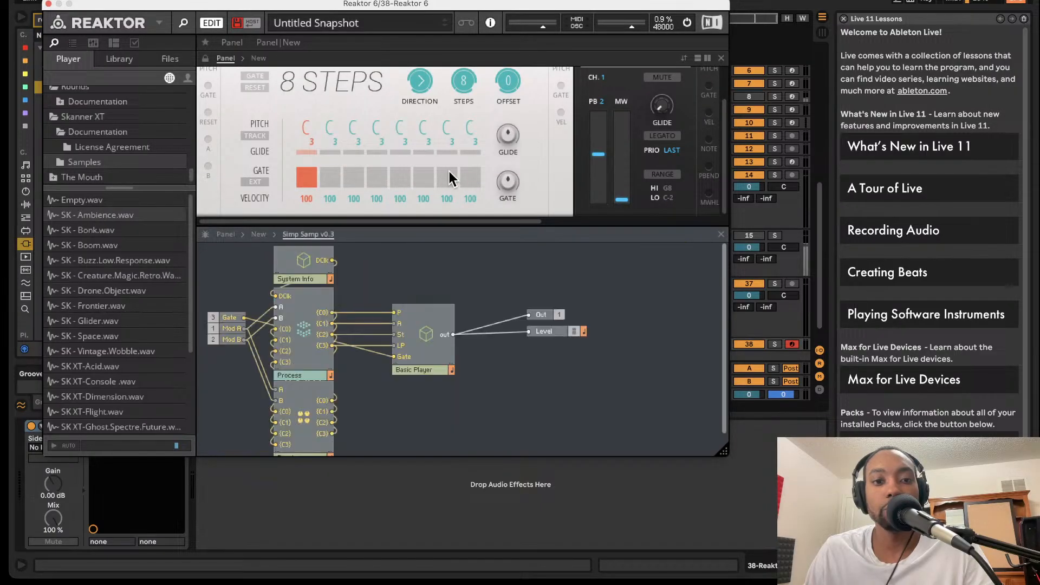
click(250, 236)
scroll(536, 181, right, 5)
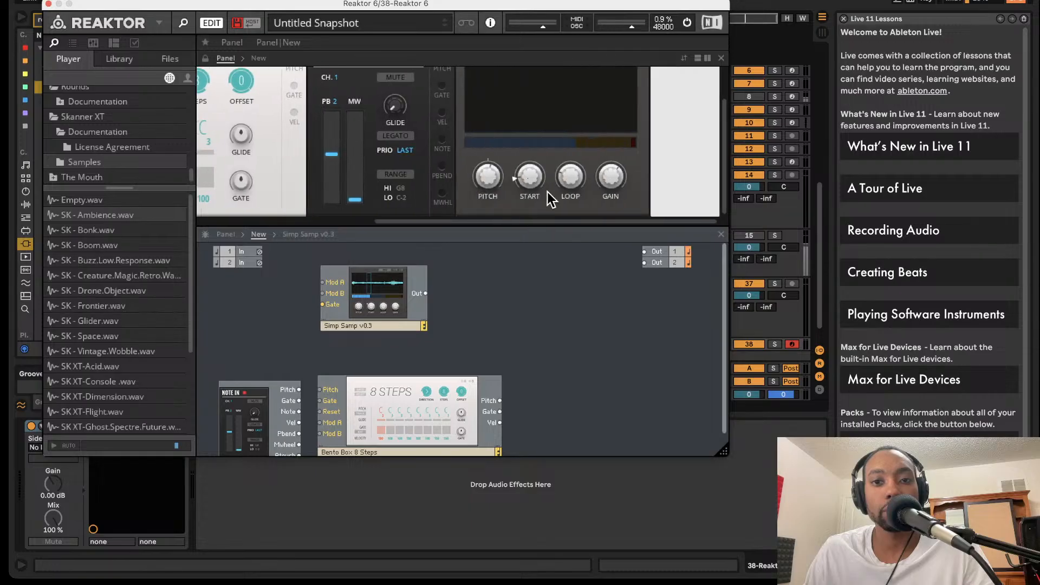
drag(724, 453, 833, 582)
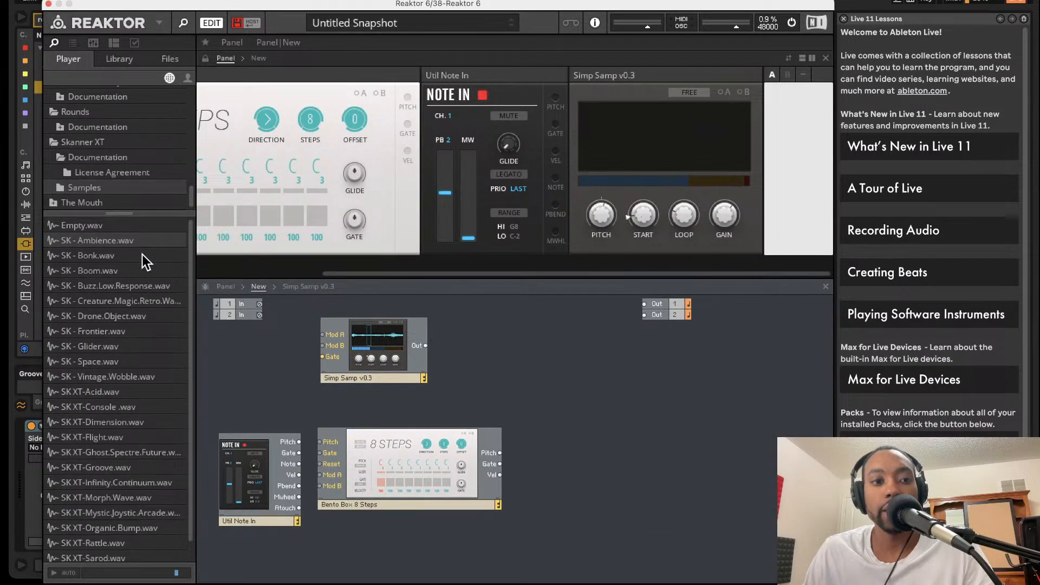
- Load SK - Bonk.wav into Simp Samp's waveform display and raise its Start to about 31.6
click(129, 238)
click(121, 254)
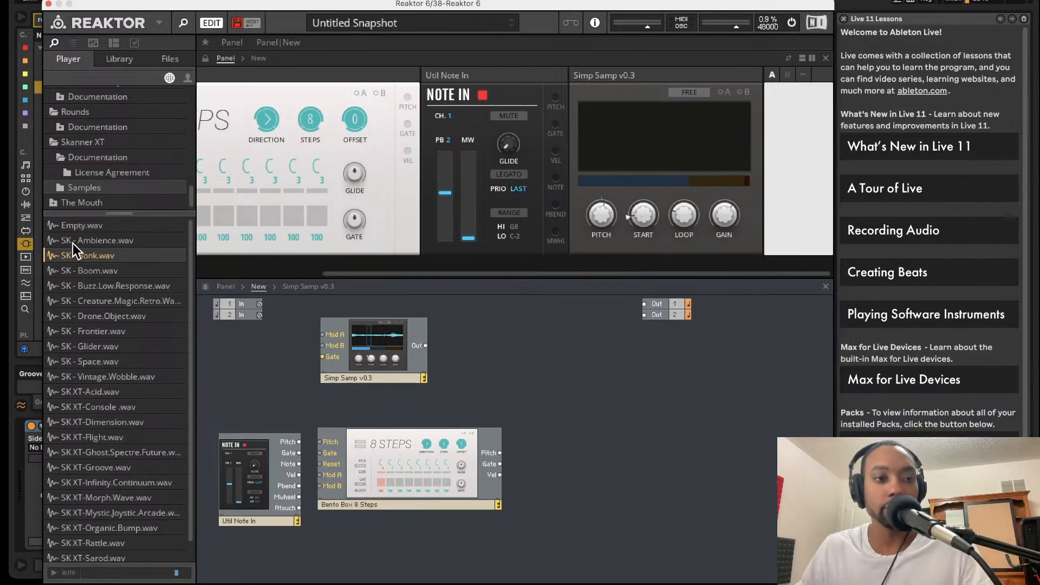
drag(73, 258, 600, 141)
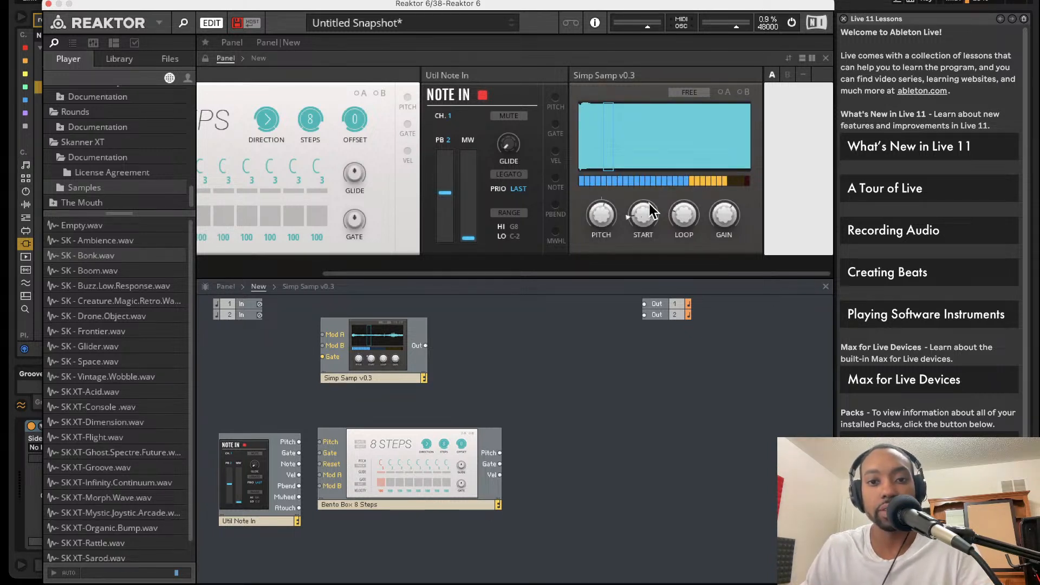
mouse_move(649, 205)
mouse_down()
mouse_move(643, 186)
mouse_move(598, 233)
mouse_up()
- Place Note In beside Simp Samp and try to wire its Gate and Pitch outputs into Simp Samp
drag(352, 353, 381, 375)
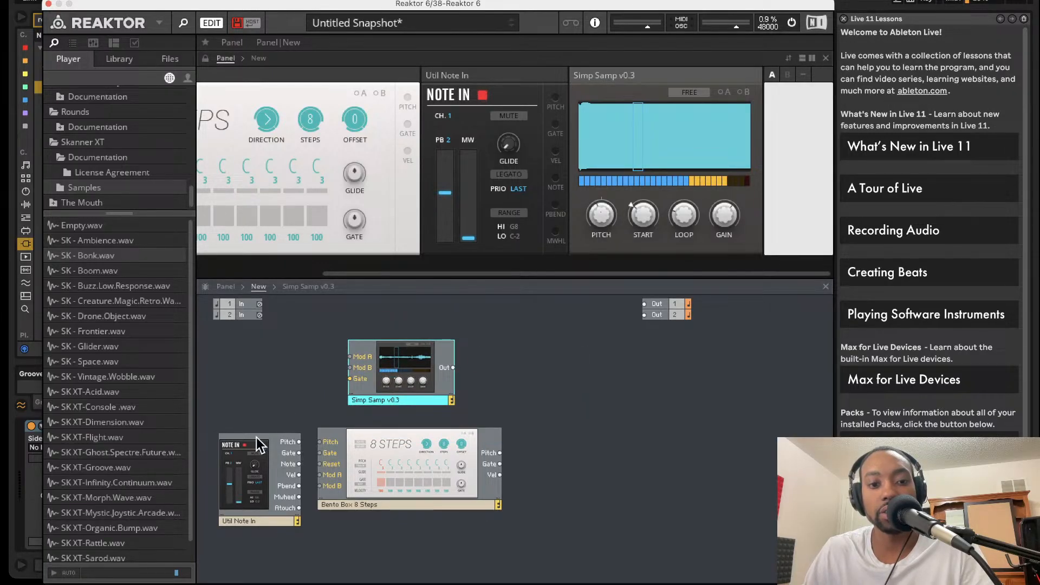
drag(258, 458, 372, 361)
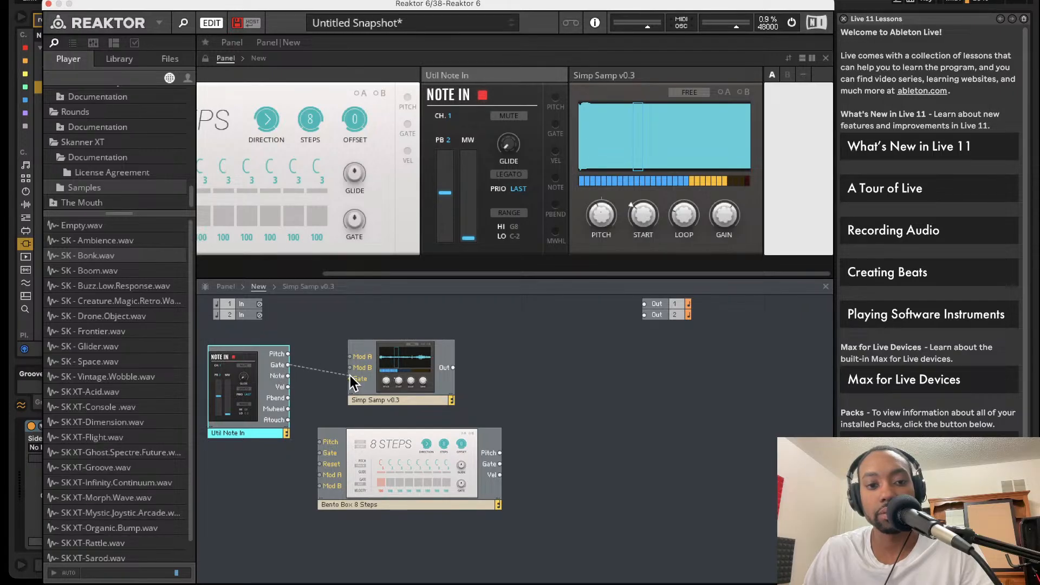
drag(290, 367, 323, 389)
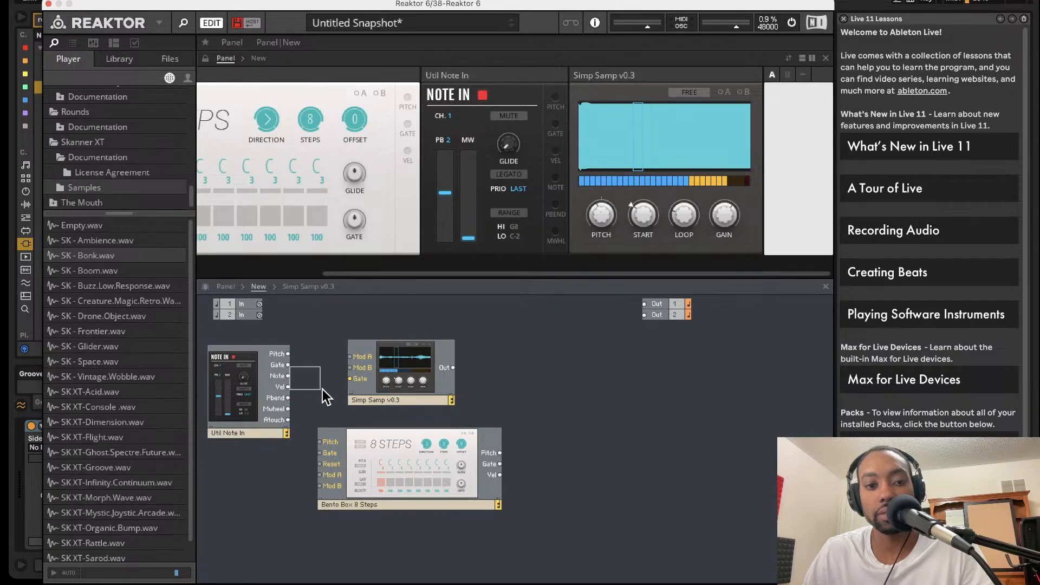
drag(287, 354, 348, 353)
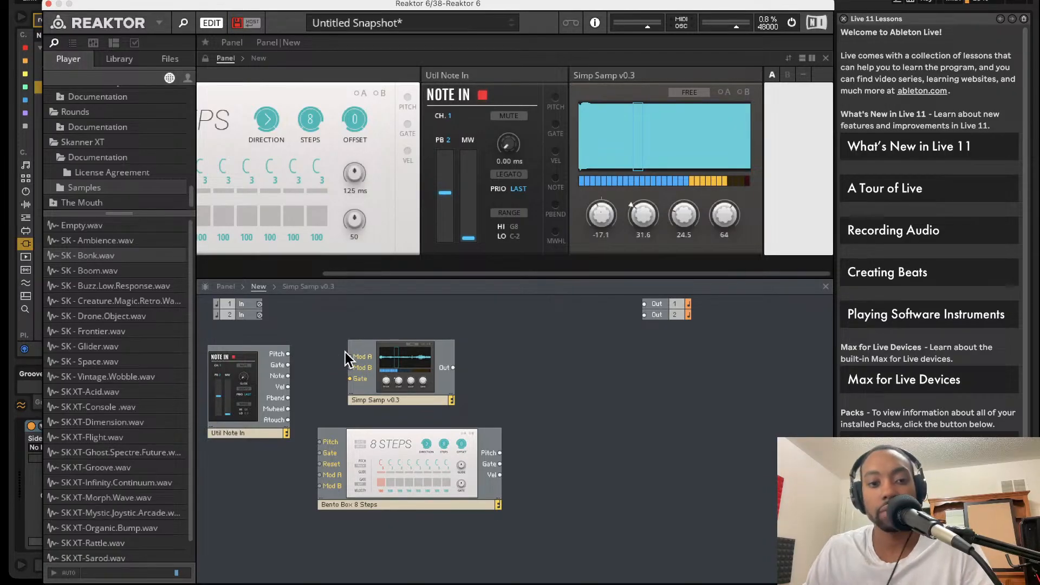
- Move 8 Steps to the other side of Simp Samp and wire Simp Samp's Out to the 8 Steps Pitch input
drag(371, 465, 547, 371)
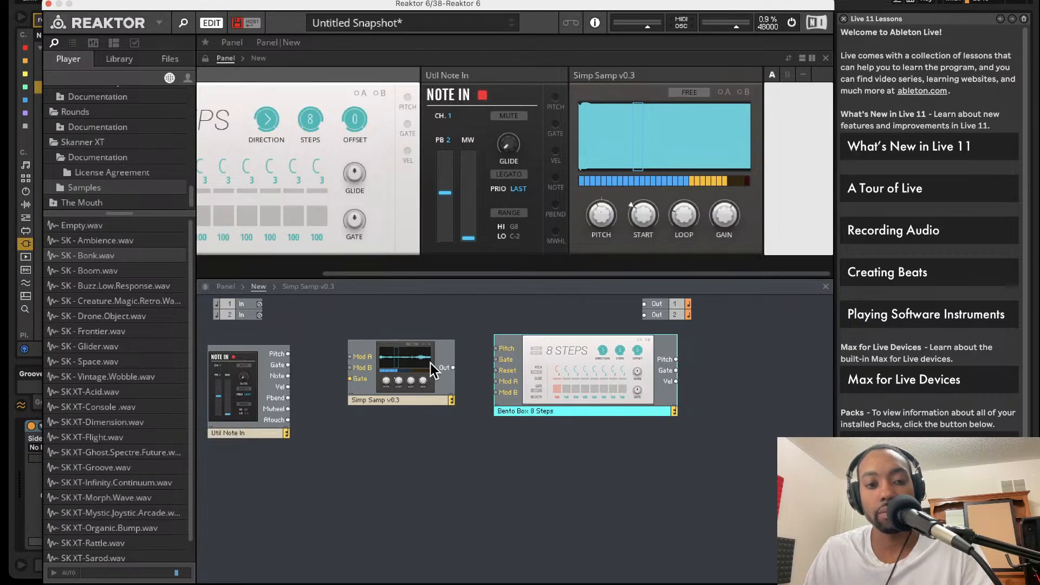
drag(430, 363, 427, 418)
drag(490, 346, 496, 349)
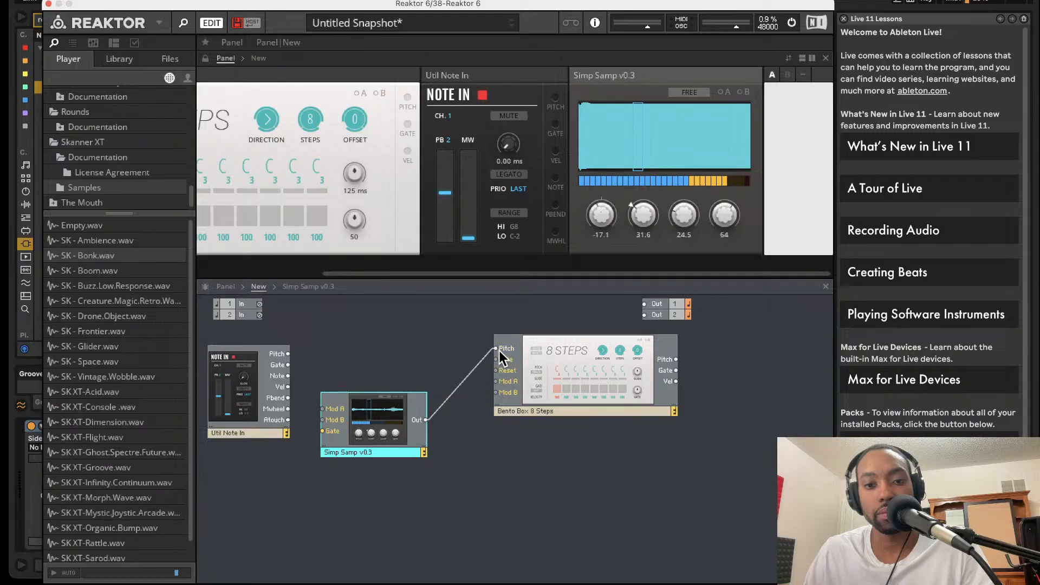
- Move 8 Steps below Note In and delete the wire between Simp Samp's Out and its Pitch input
drag(566, 353, 516, 355)
drag(583, 363, 361, 494)
click(309, 440)
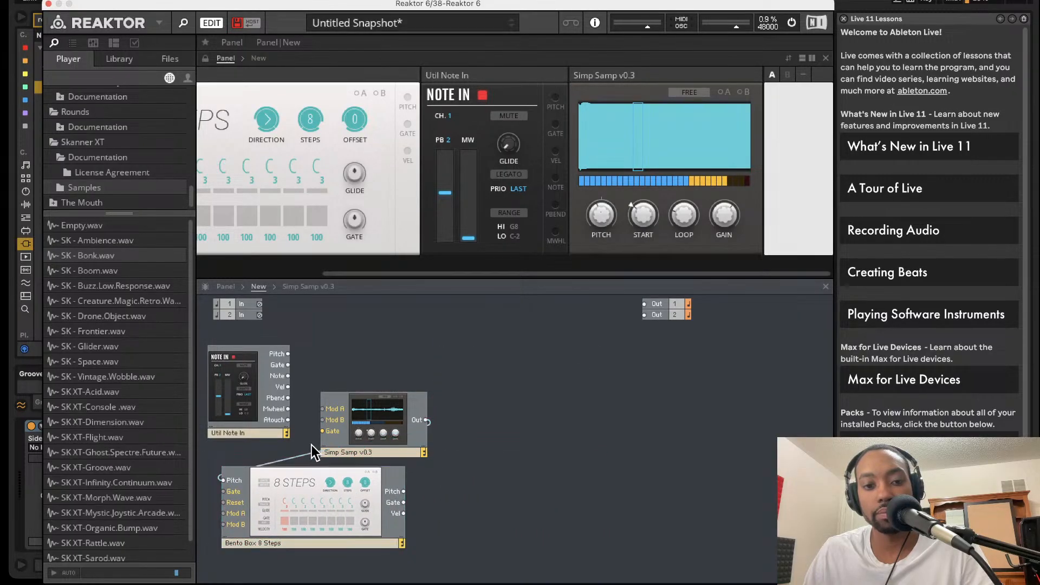
click(309, 452)
key(Delete)
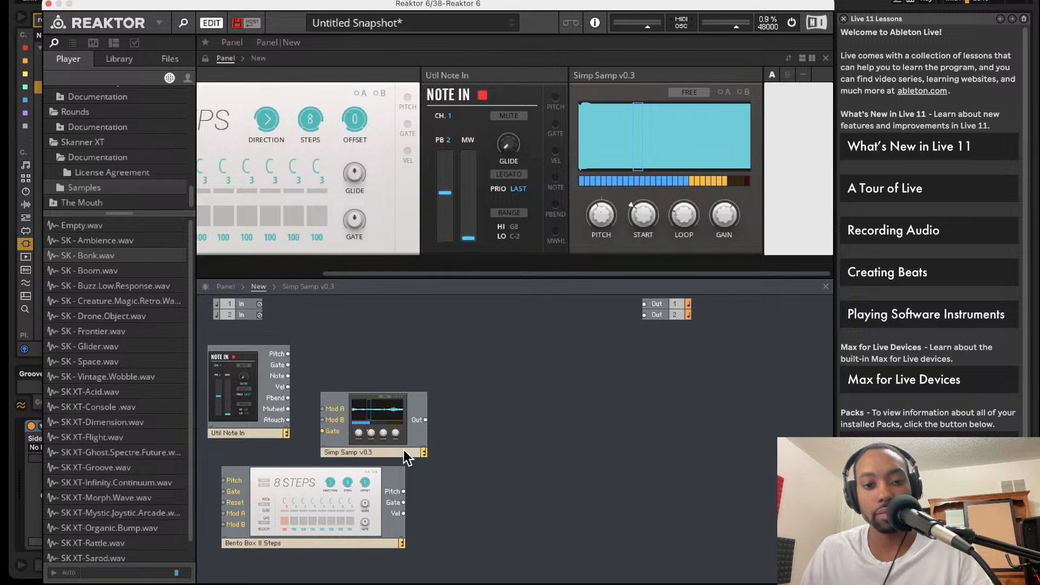
- Place Simp Samp after 8 Steps, try Pitch to Mod A, remove that wire and try Gate to Gate
drag(348, 420, 403, 491)
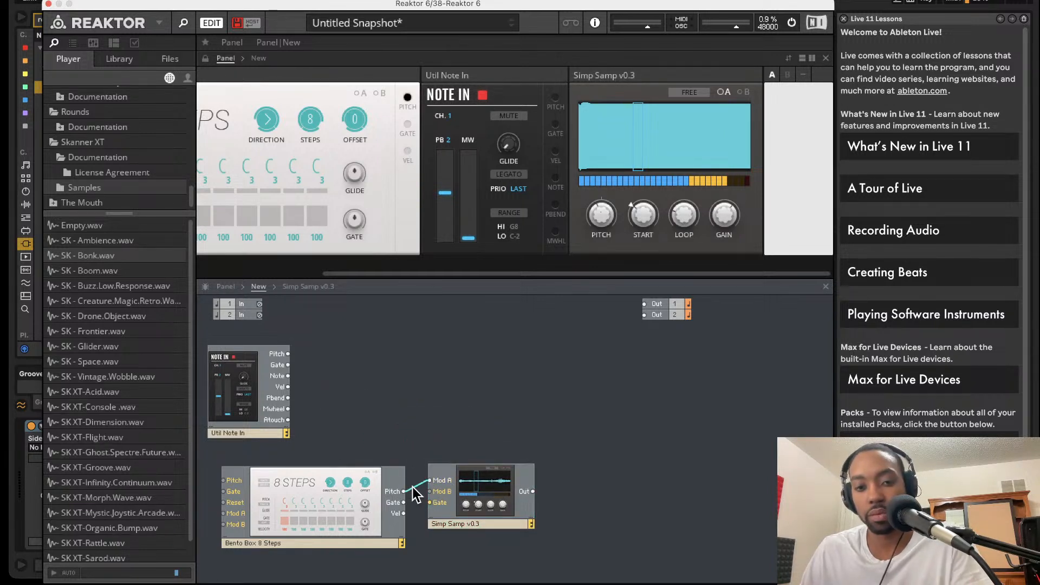
key(Delete)
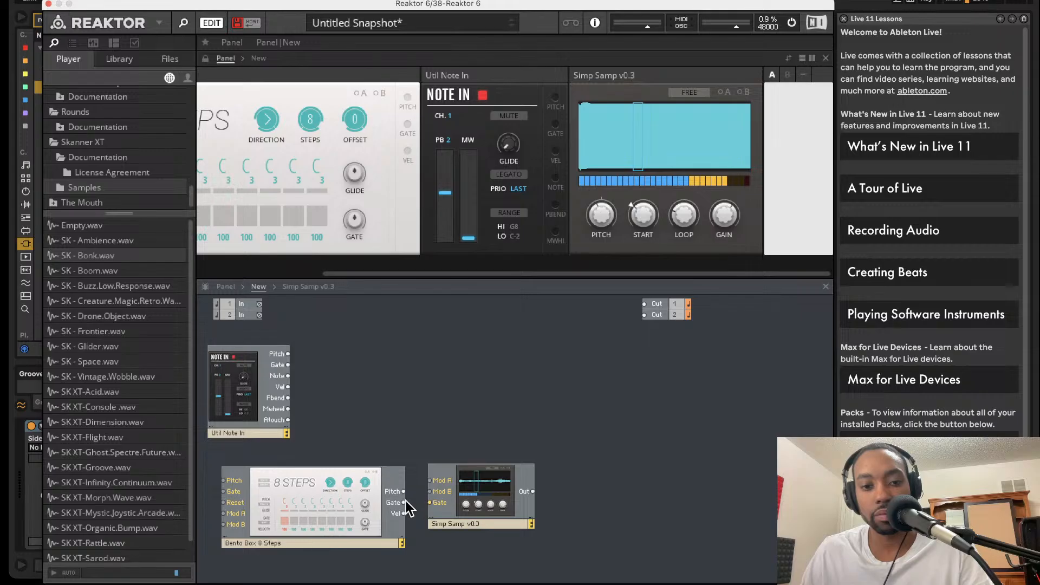
click(402, 501)
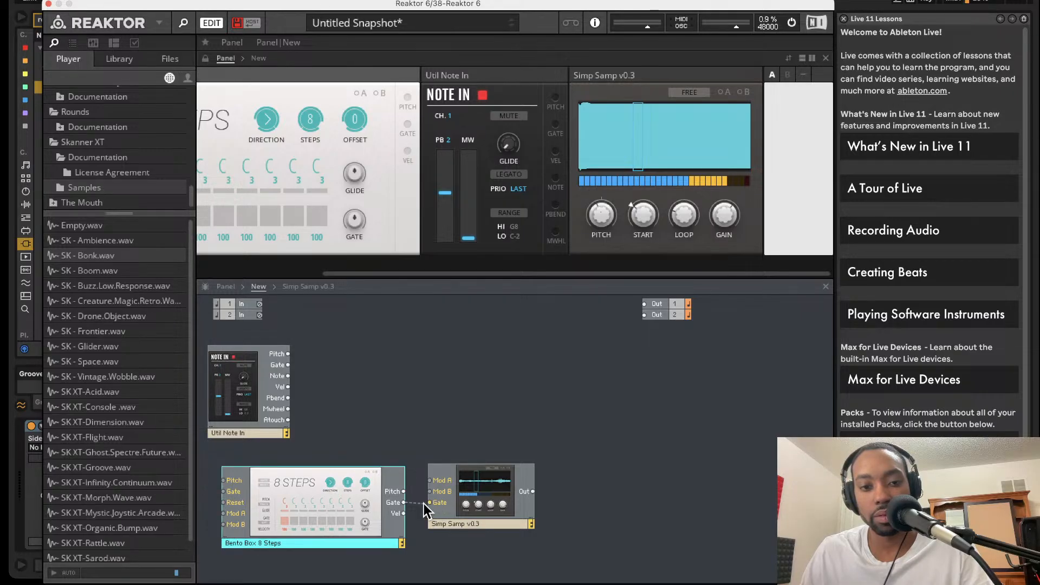
drag(424, 503, 424, 502)
click(526, 391)
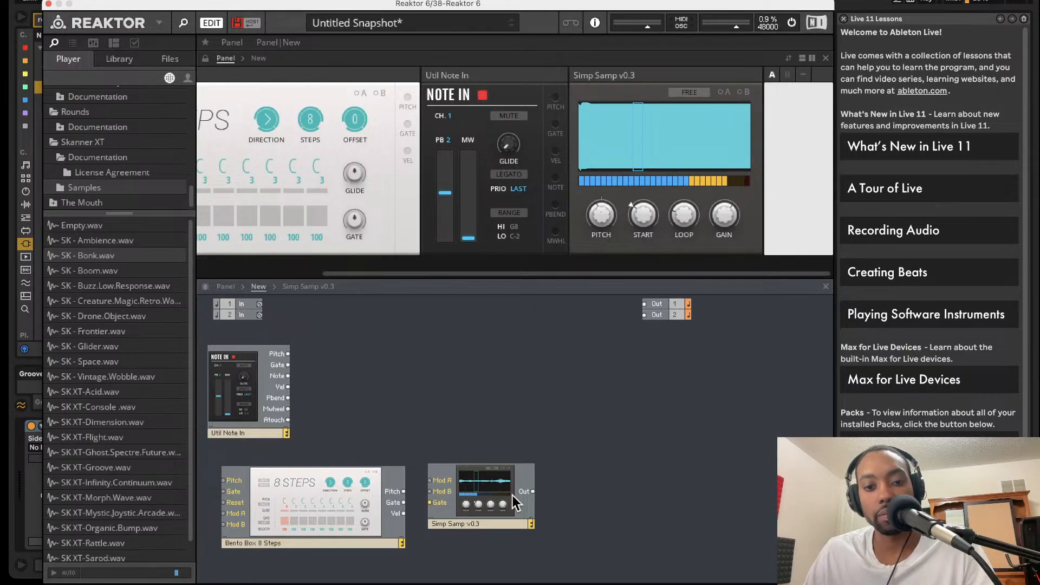
- Move Simp Samp up beside Note In and connect its Out to both ensemble outputs, Out 1 and Out 2
drag(513, 495, 458, 369)
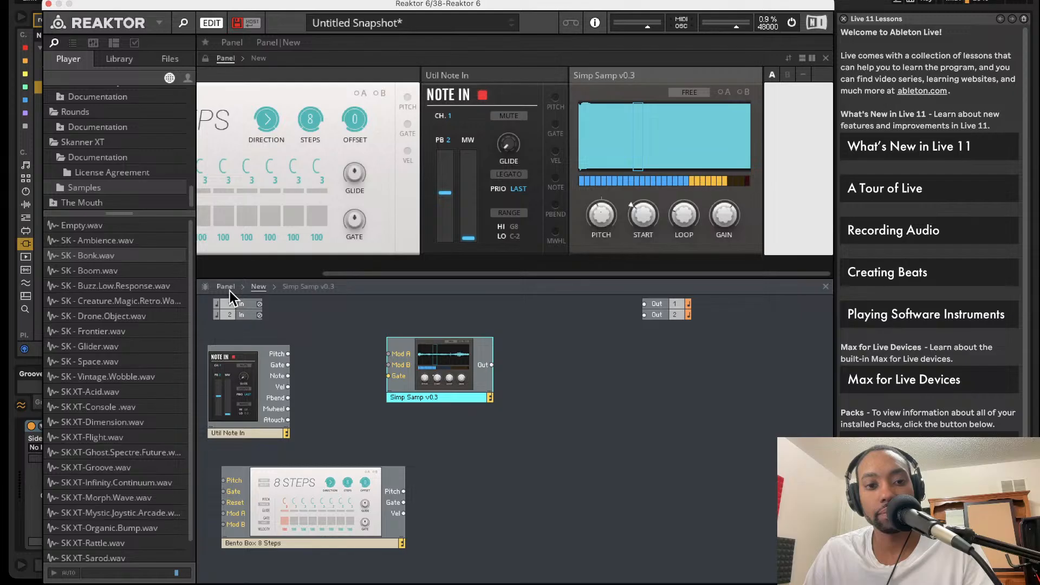
scroll(138, 168, up, 5)
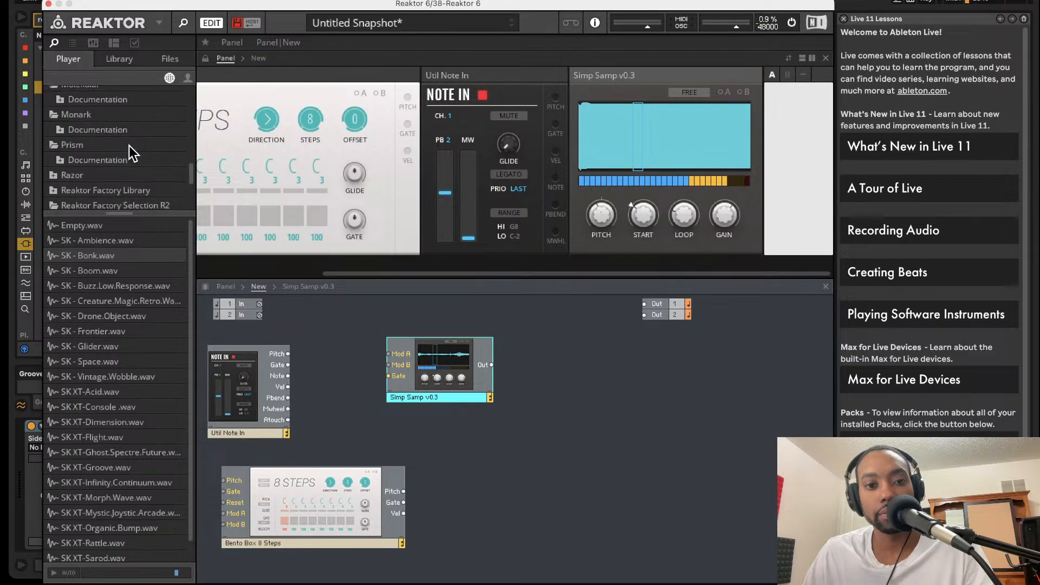
scroll(437, 227, left, 3)
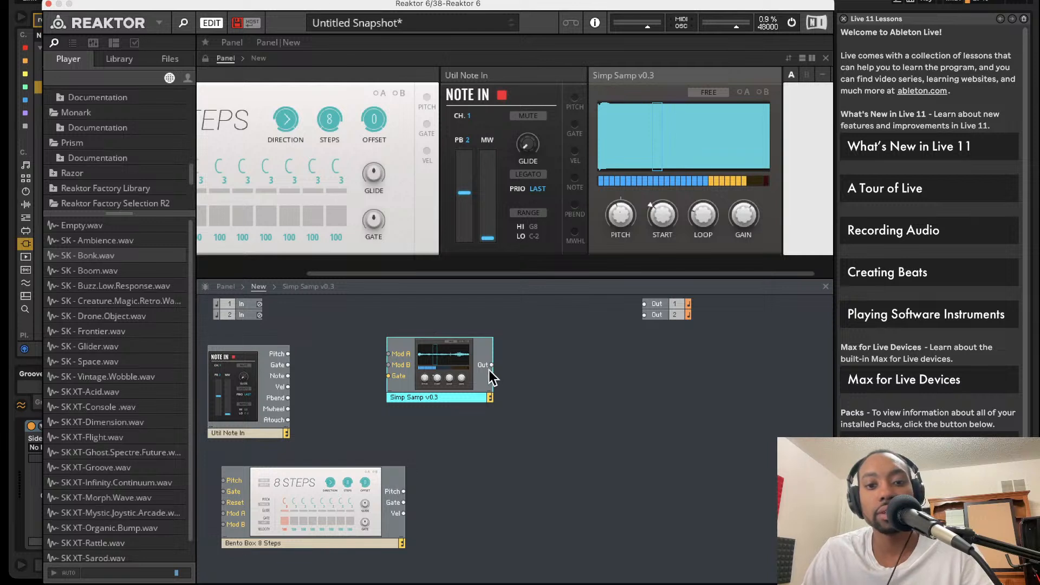
drag(491, 365, 644, 303)
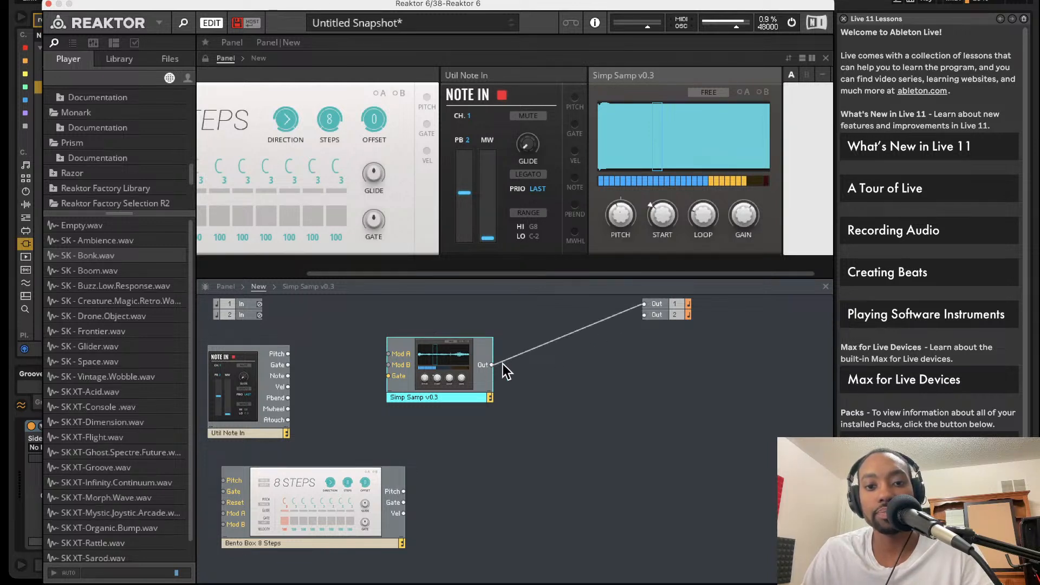
drag(493, 364, 592, 378)
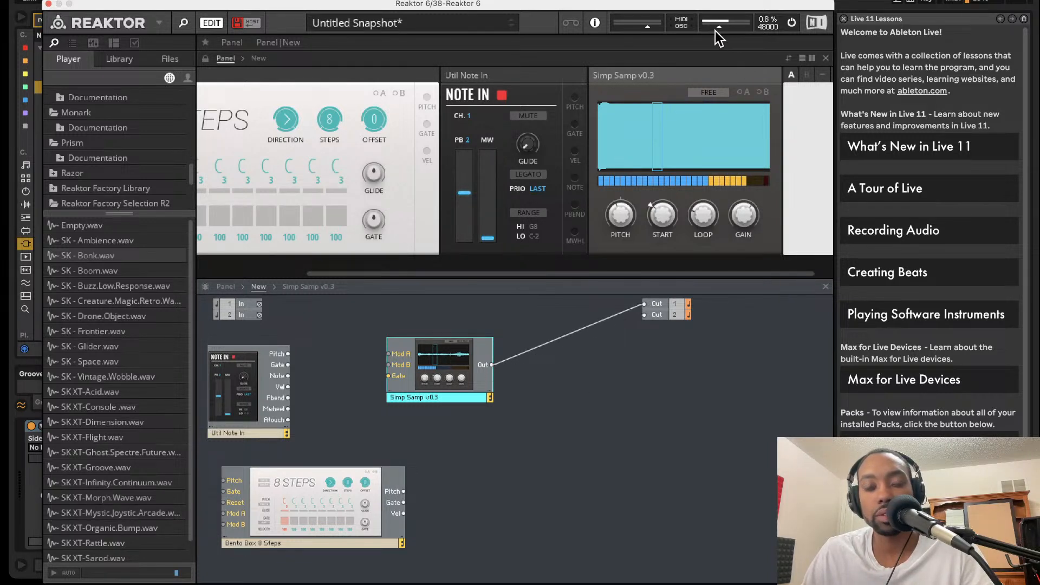
drag(530, 357, 644, 314)
- Set Simp Samp's Pitch to -75.7 and Start to 39, lower its Gain and switch it from FREE to RETRIG
mouse_move(663, 227)
mouse_down()
mouse_move(653, 252)
mouse_move(662, 219)
mouse_move(691, 210)
mouse_move(681, 265)
mouse_up()
scroll(681, 266, left, 1)
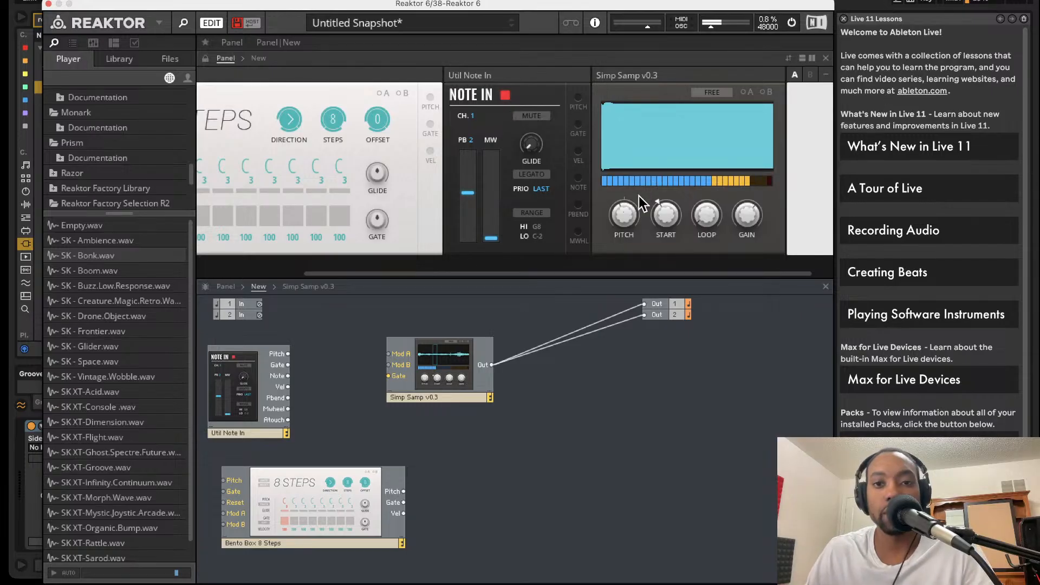
mouse_move(625, 215)
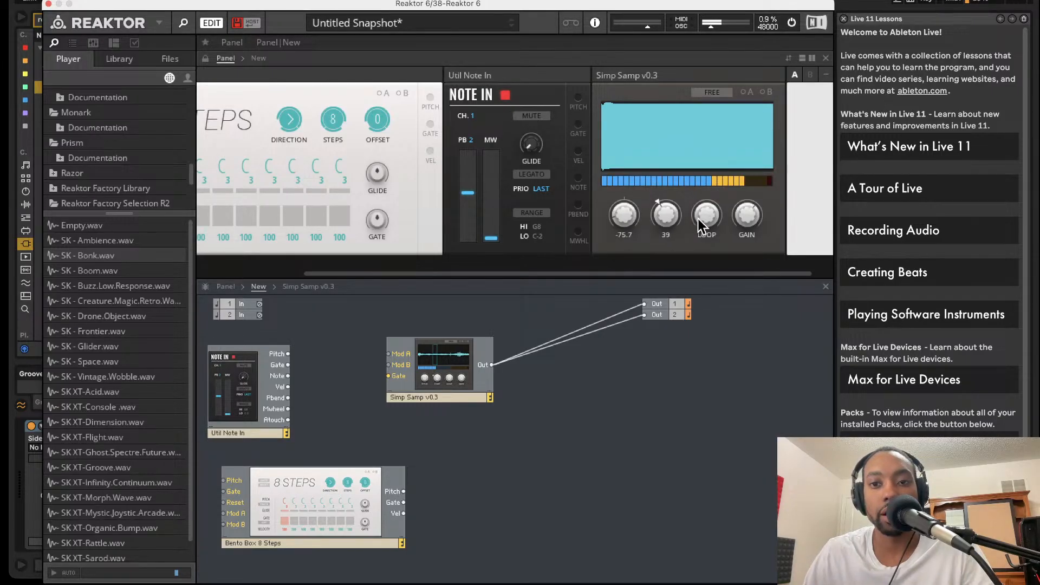
drag(743, 217, 732, 291)
drag(735, 234, 729, 262)
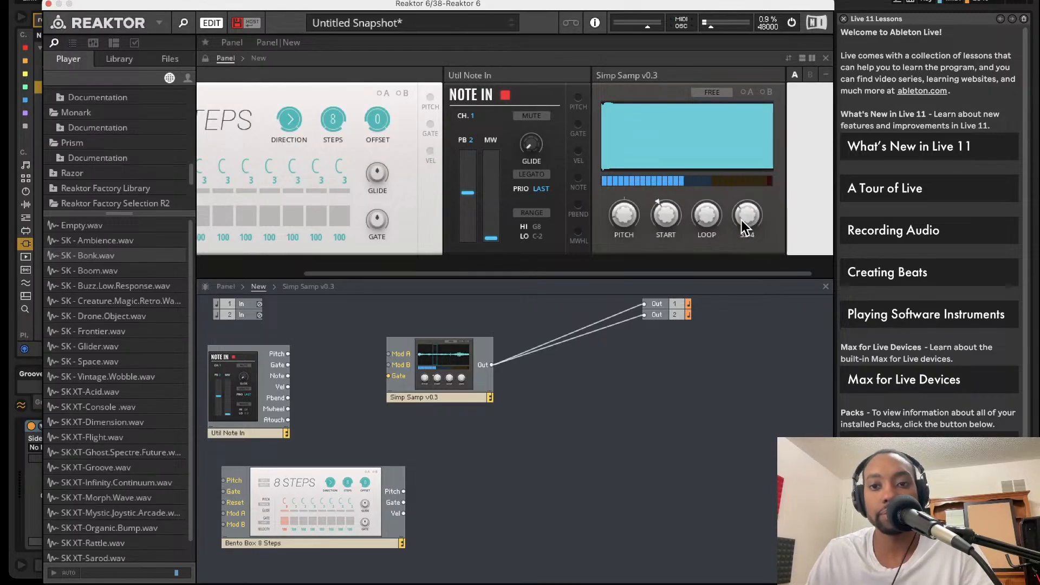
mouse_move(742, 226)
mouse_down()
mouse_move(740, 295)
mouse_move(743, 242)
mouse_up()
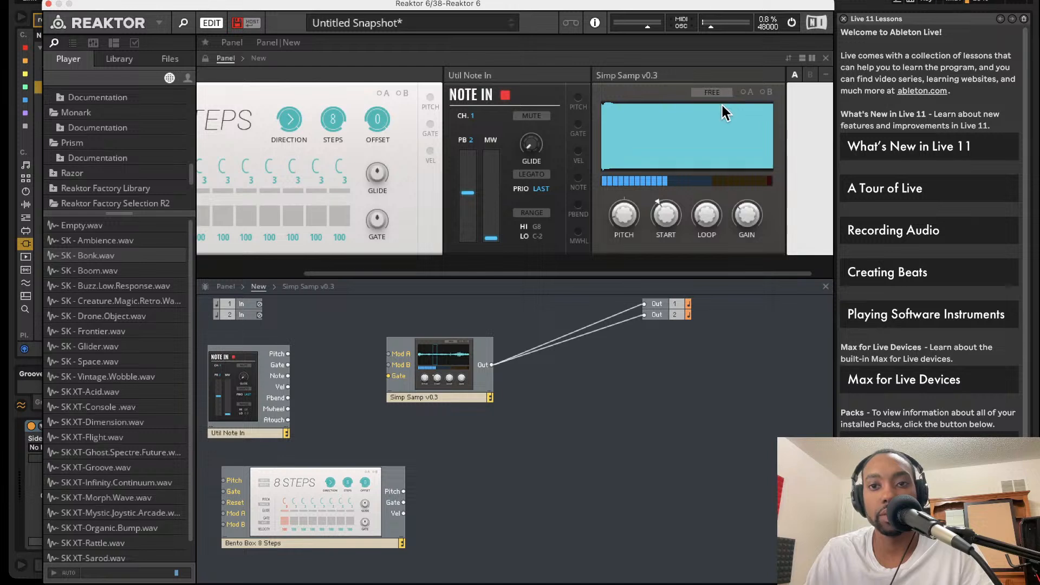
mouse_move(619, 135)
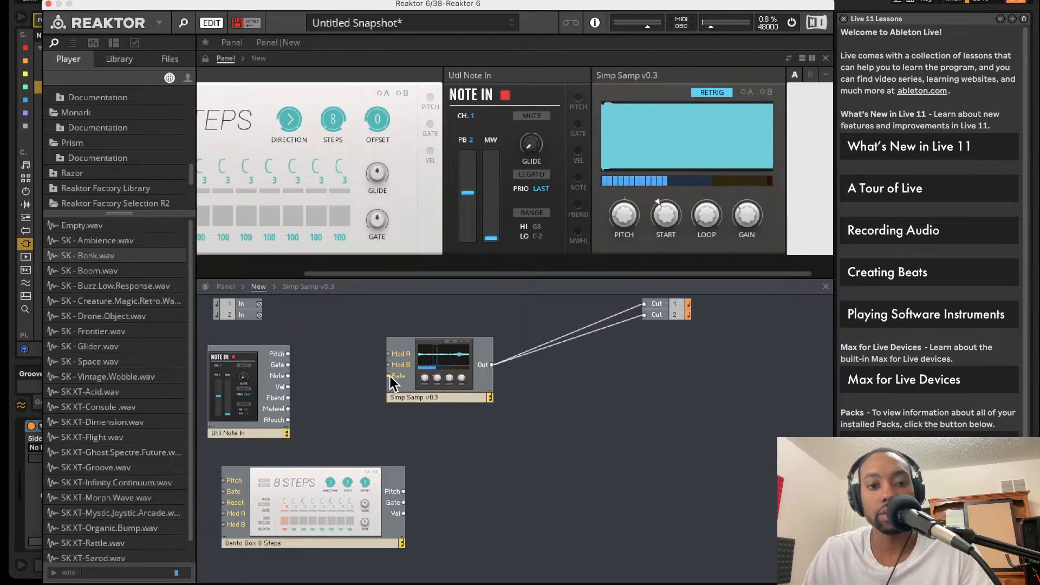
right_click(317, 357)
mouse_move(355, 364)
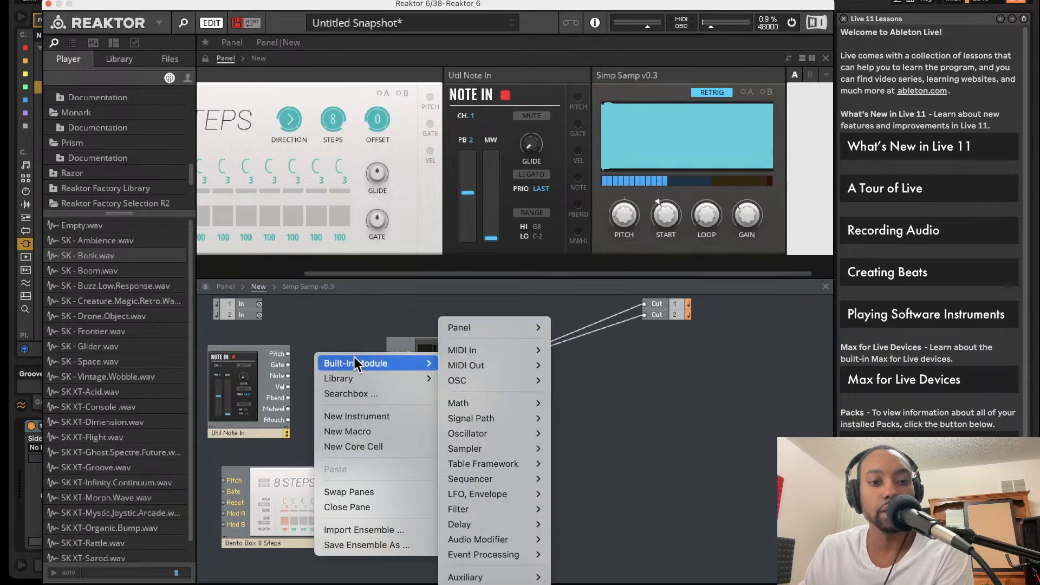
click(356, 317)
double_click(356, 317)
text(m)
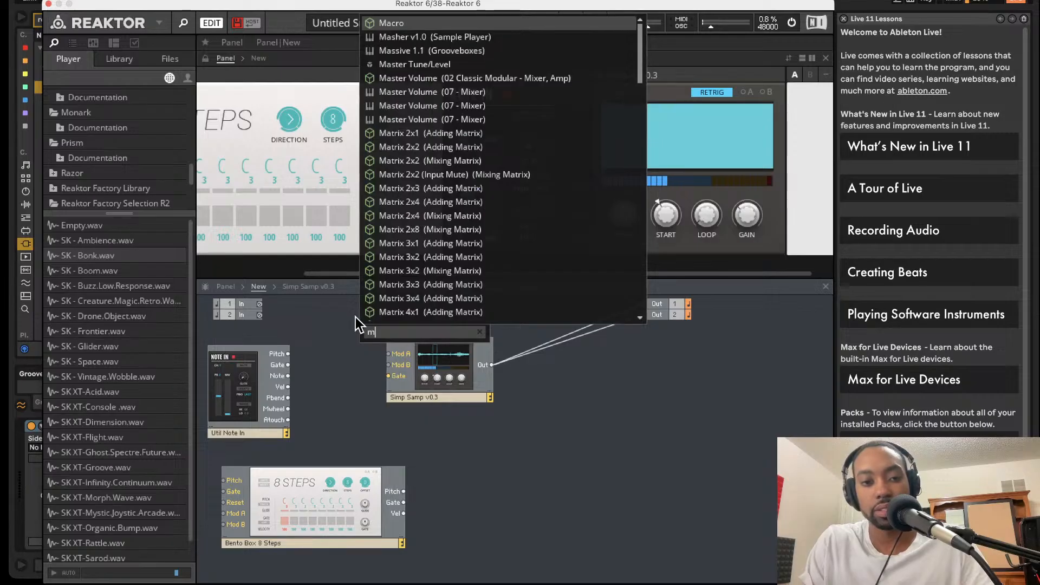
text(y)
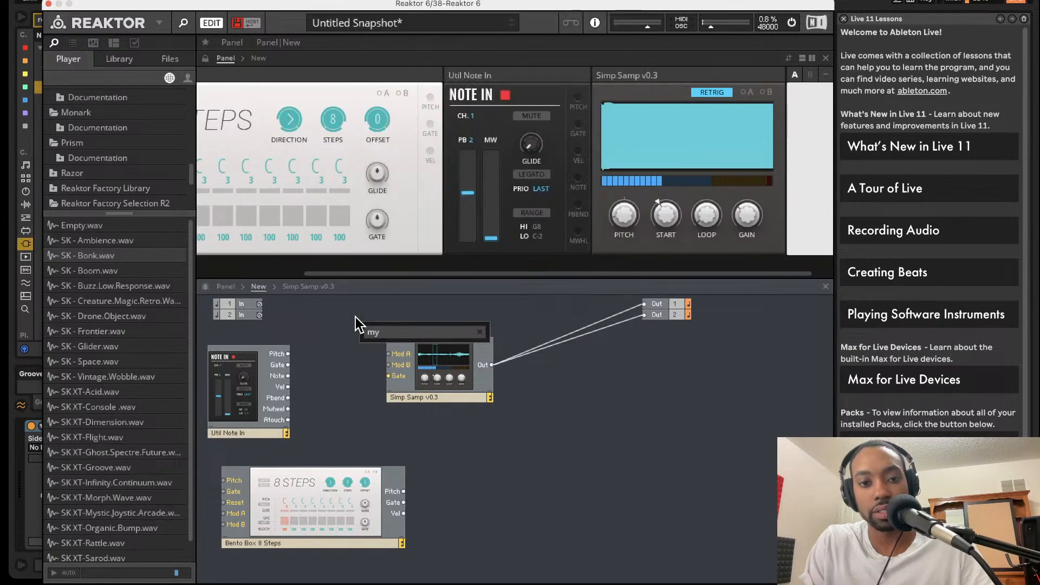
key(BackSpace)
key(BackSpace)
text(u)
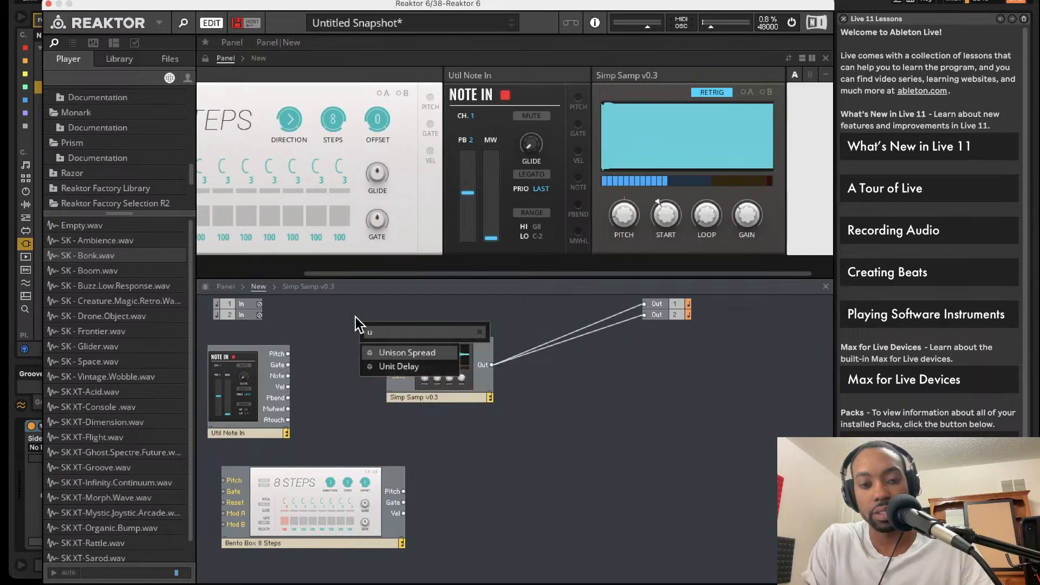
key(BackSpace)
text(u)
key(BackSpace)
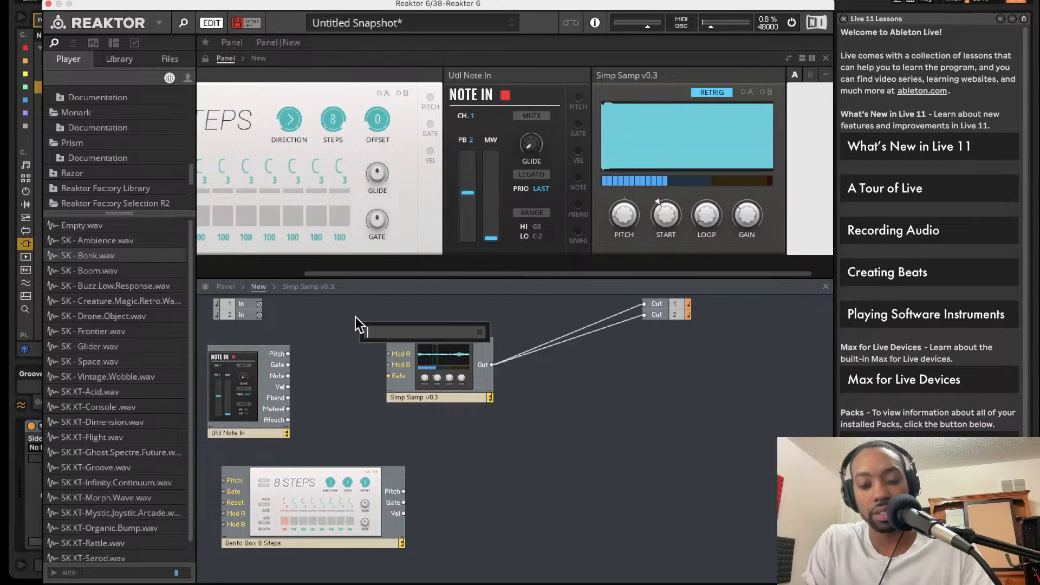
- Insert an Audio Voice Combiner module and place it between Note In and Simp Samp
text(di)
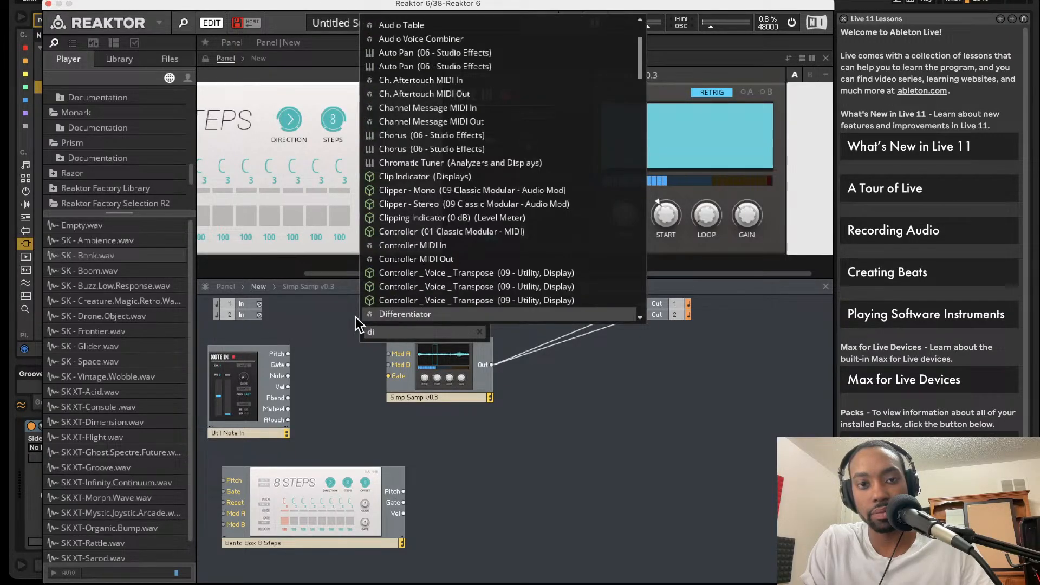
click(457, 39)
drag(375, 332, 346, 352)
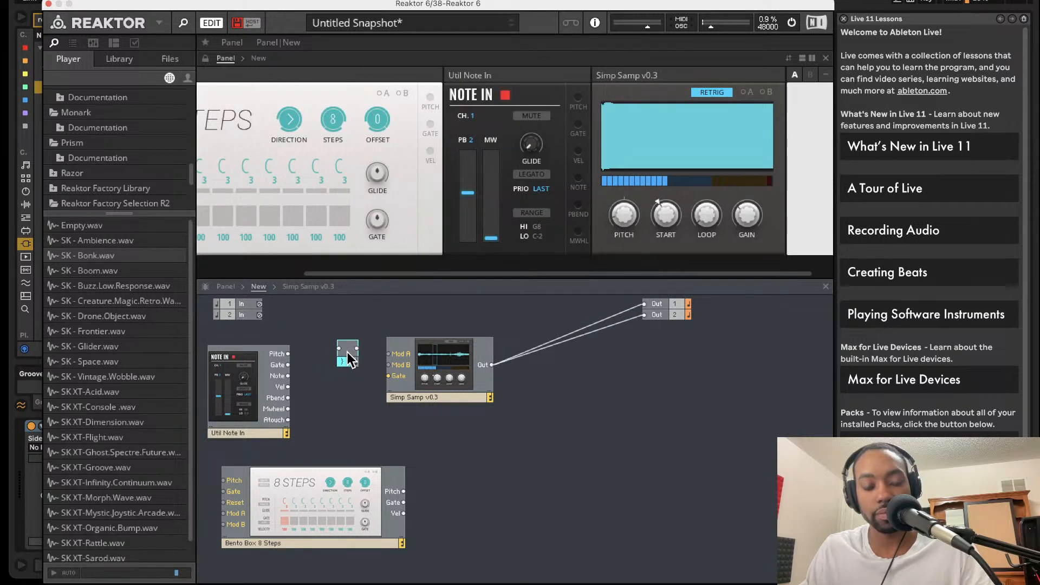
- Duplicate the Audio Voice Combiner below the original and try to wire the copy's output to Simp Samp's Gate
right_click(351, 349)
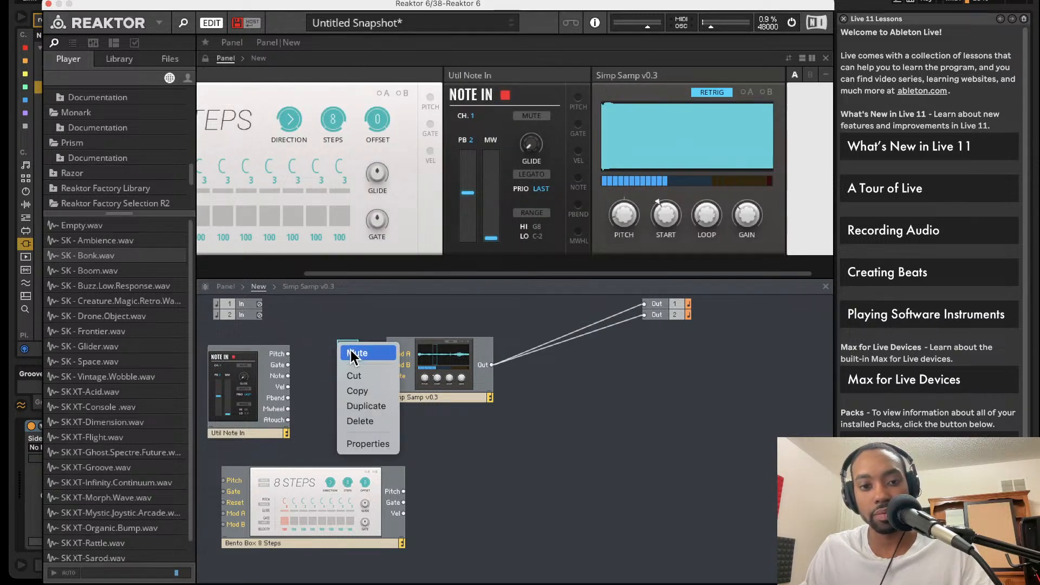
click(359, 408)
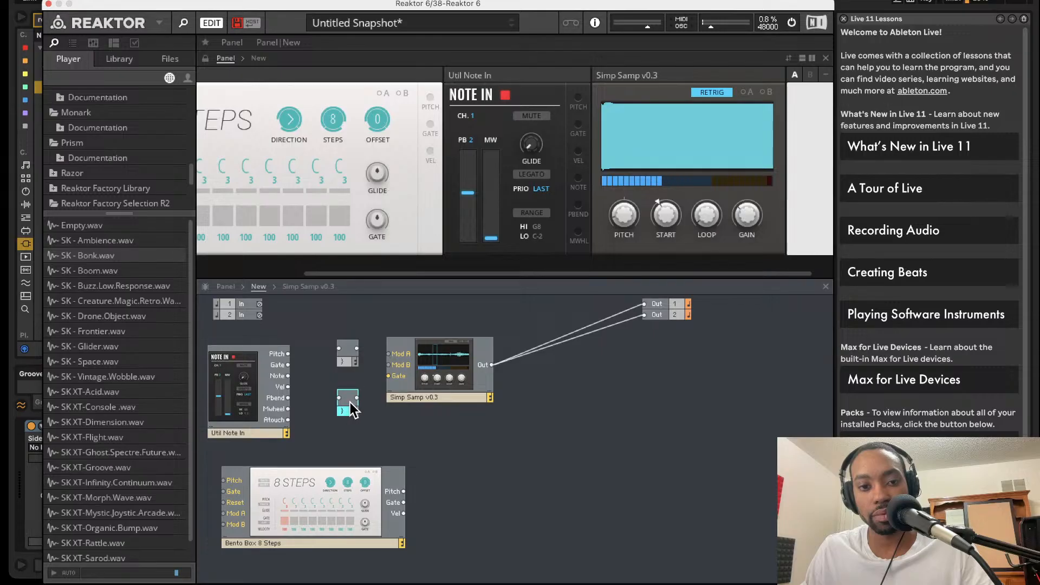
drag(353, 397, 371, 379)
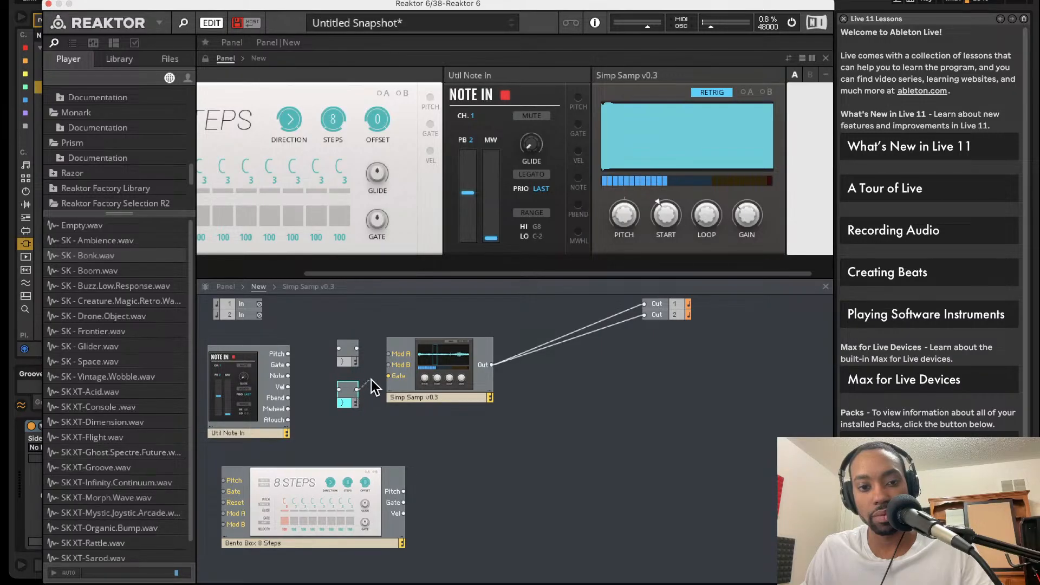
- Delete both Audio Voice Combiner modules from the structure
key(Delete)
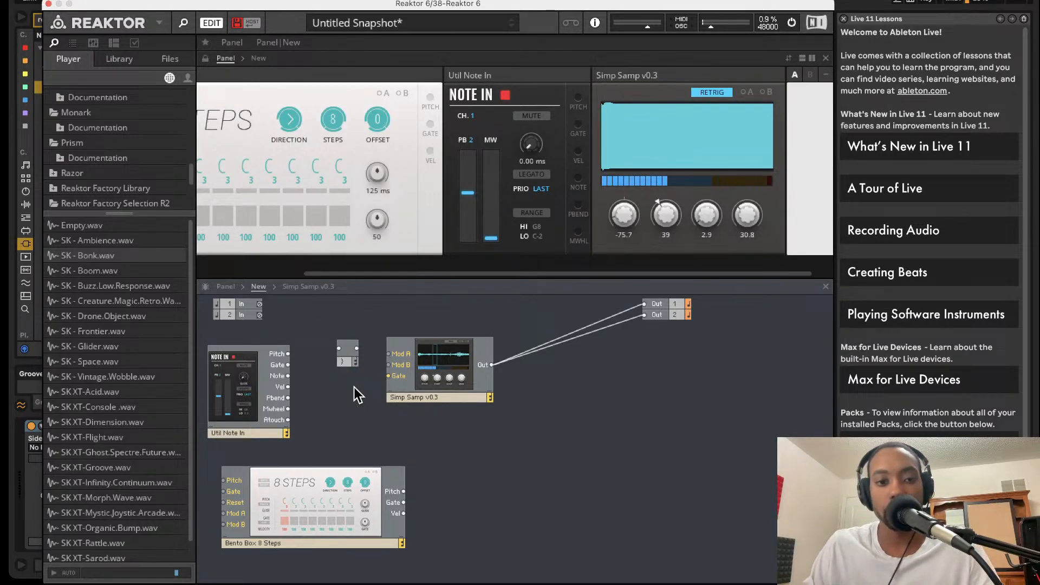
click(349, 346)
key(Delete)
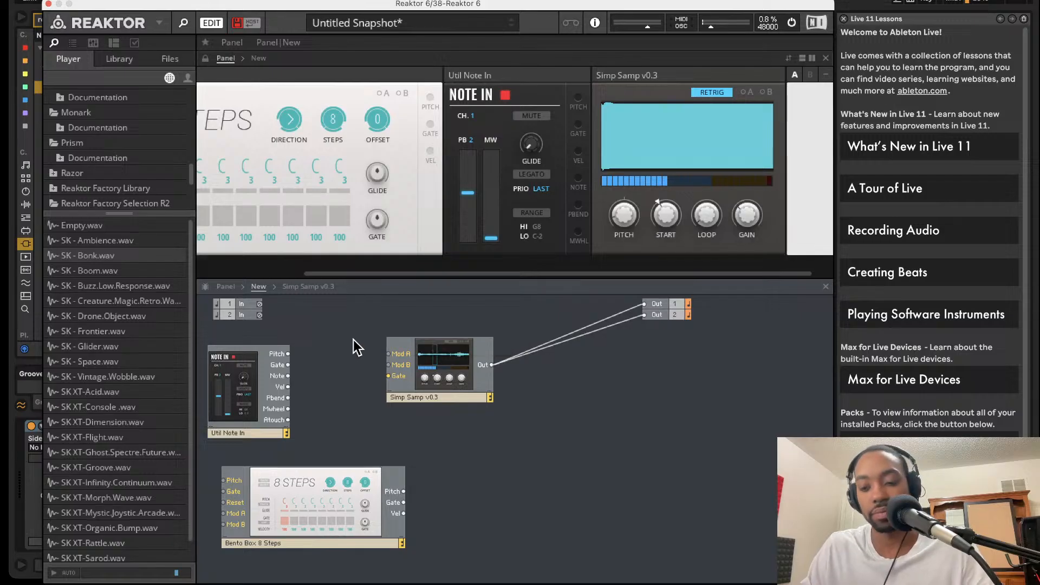
- Insert another Audio Voice Combiner beside Simp Samp by searching for "combin", and delete it again
double_click(354, 339)
text(di)
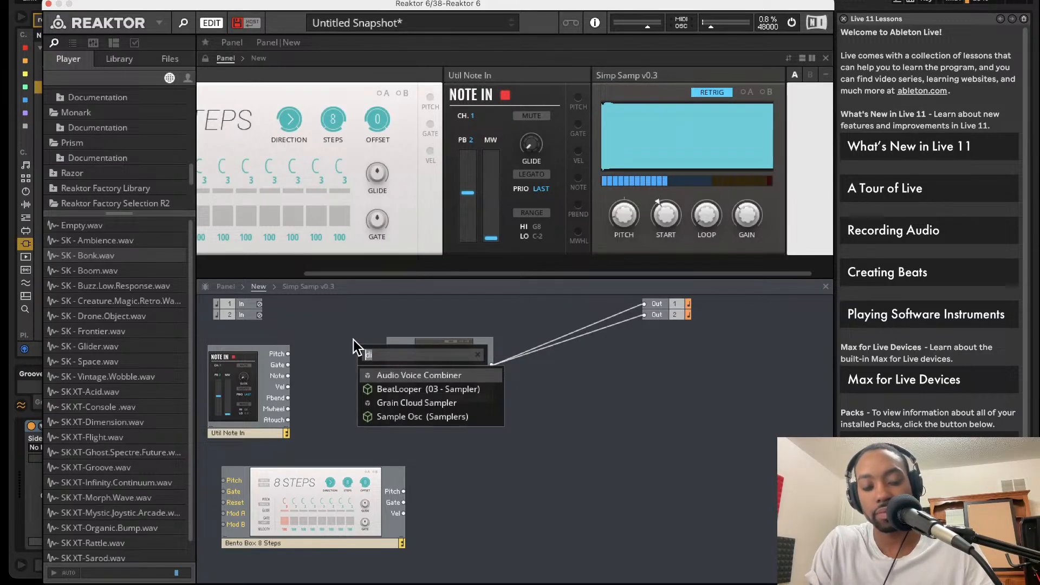
key(BackSpace)
key(BackSpace)
text(combin)
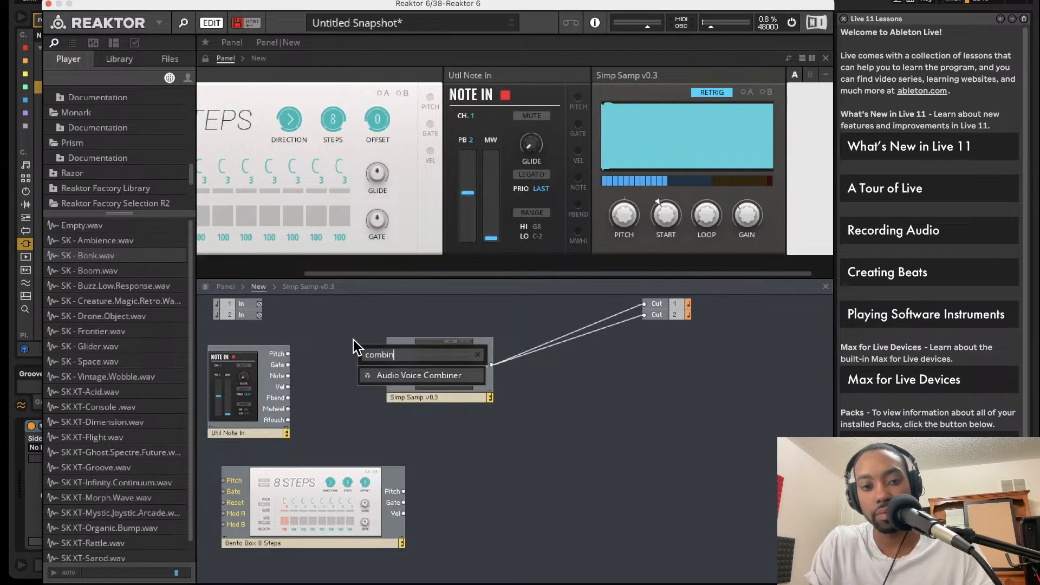
key(Return)
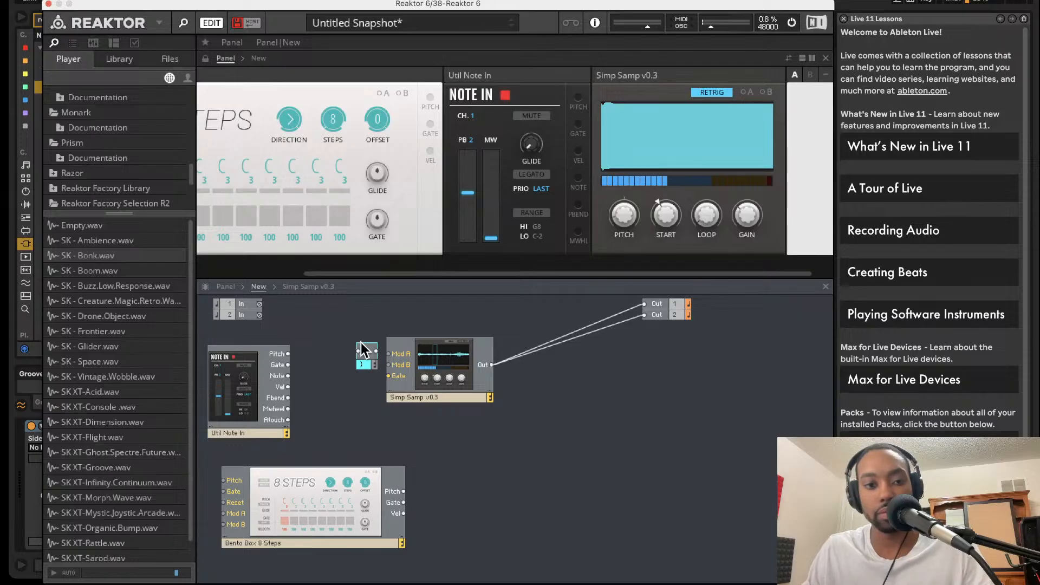
key(Delete)
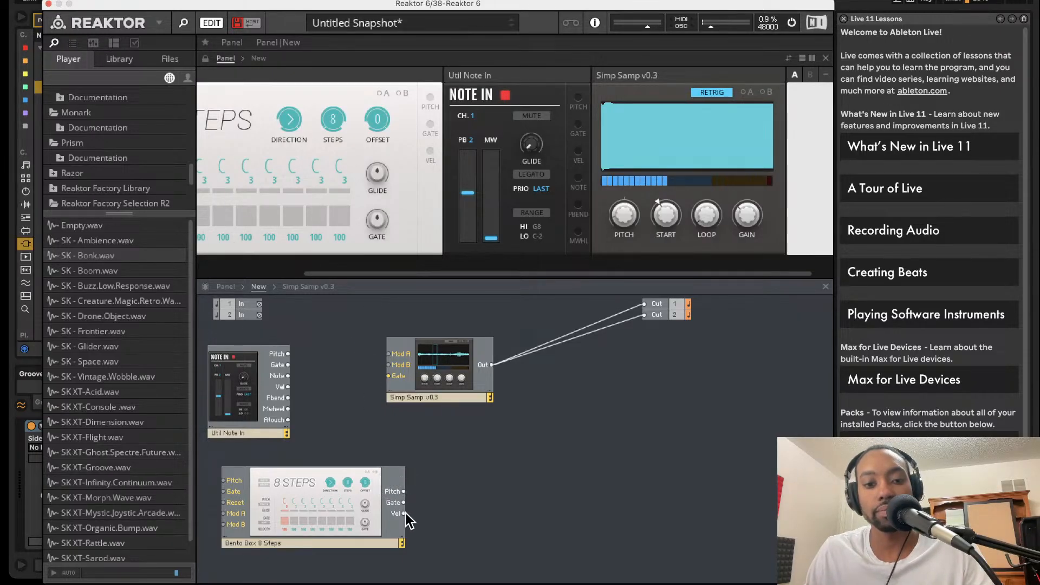
- Try to wire 8 Steps' Gate to Simp Samp's Gate and search the modules for "conve" and "con"
drag(403, 502, 391, 379)
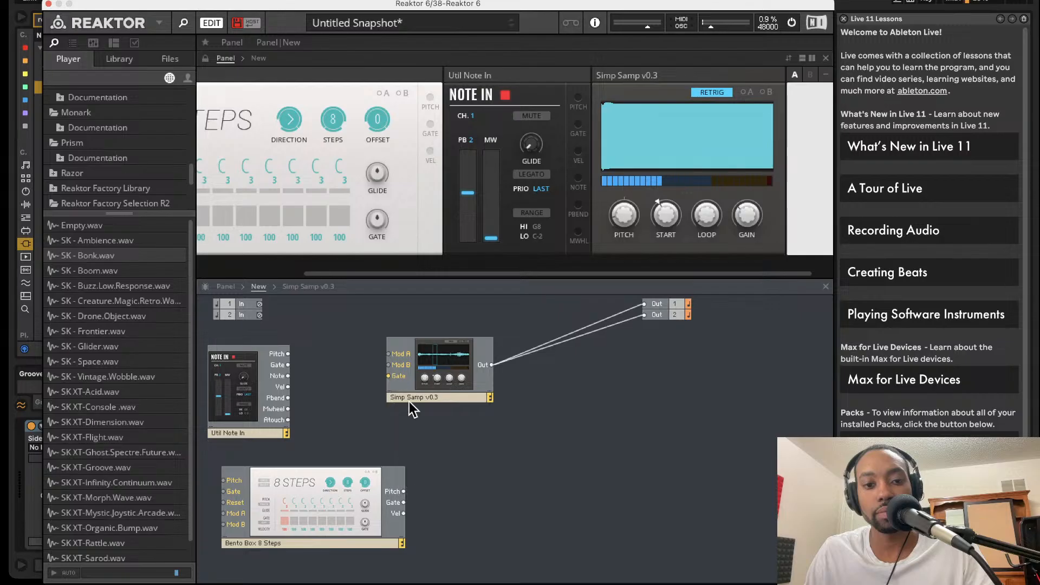
right_click(415, 451)
click(449, 425)
double_click(451, 421)
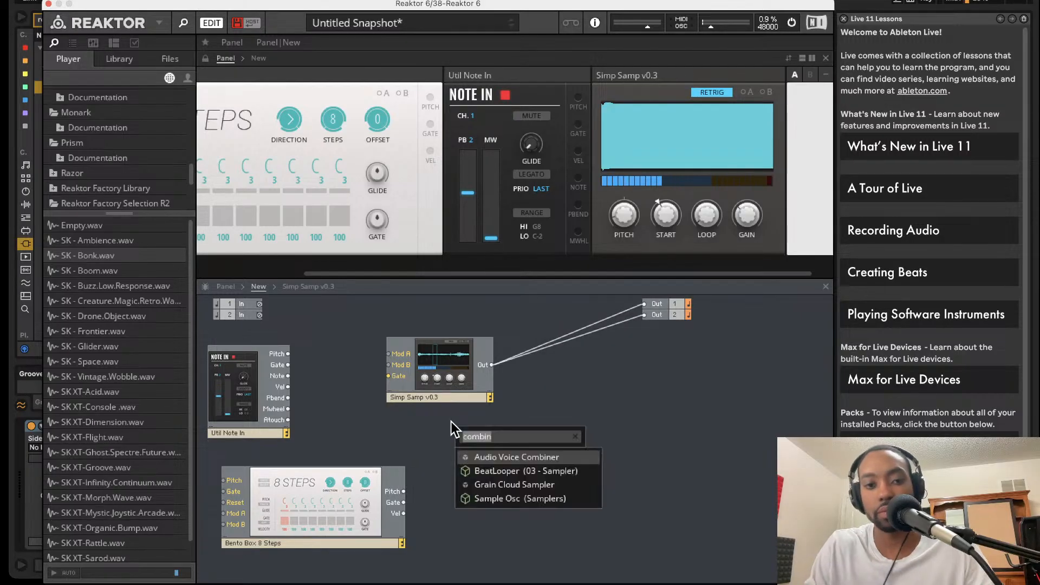
text(conve)
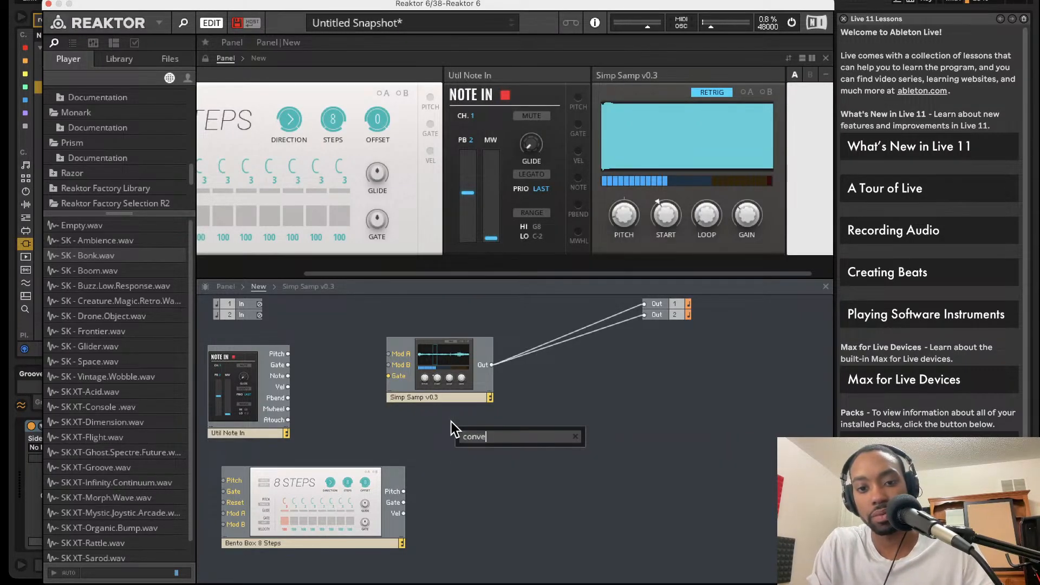
key(BackSpace)
key(BackSpace)
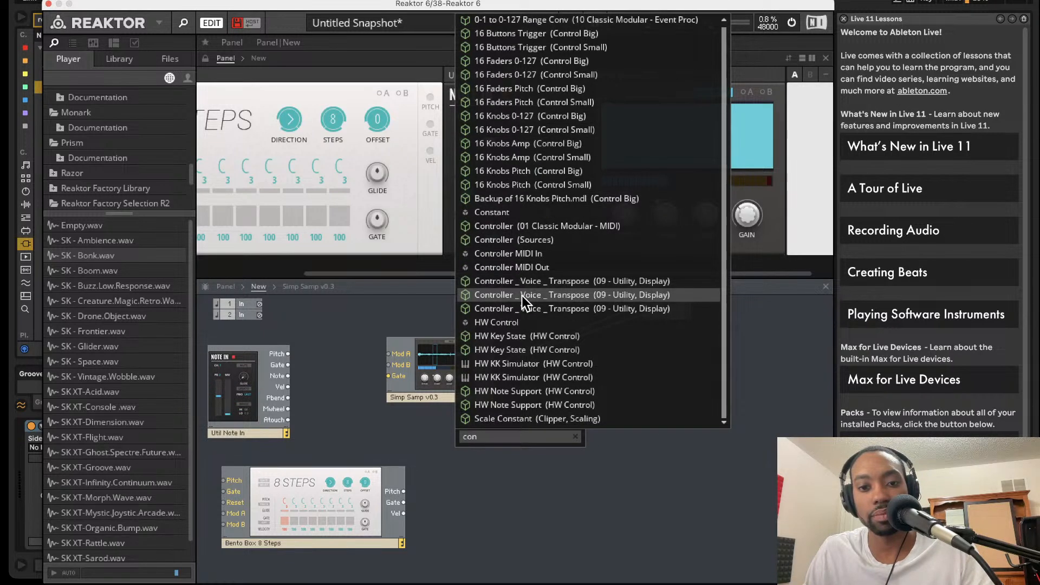
key(BackSpace)
key(BackSpace)
key(BackSpace)
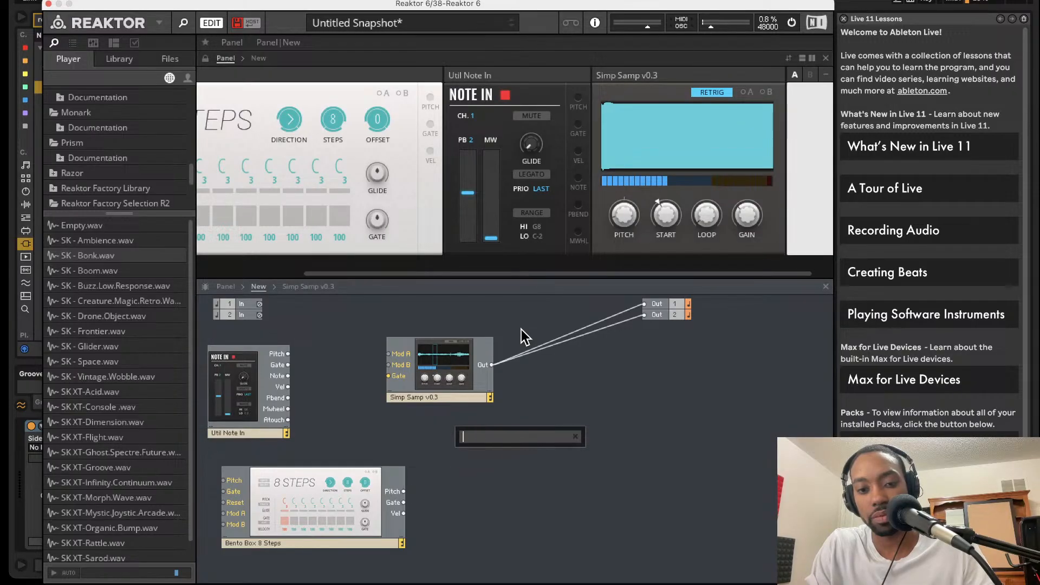
- Search the modules for "signa" and "conv" to find a signal converter, clearing each query
text(signa)
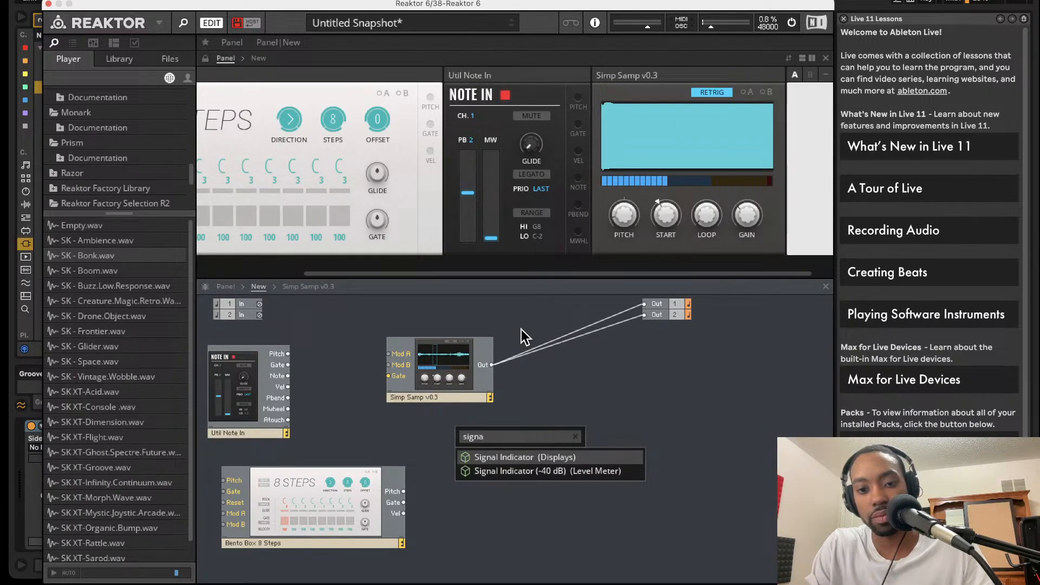
key(BackSpace)
key(BackSpace)
key(BackSpace)
key(BackSpace)
key(BackSpace)
text(conver)
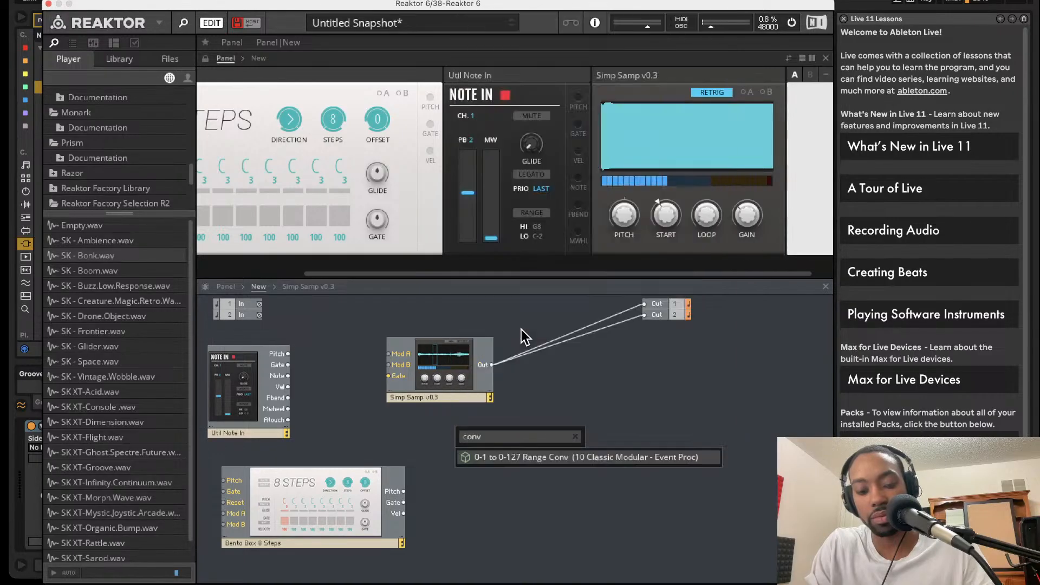
key(BackSpace)
key(BackSpace)
key(BackSpace)
key(BackSpace)
key(BackSpace)
key(BackSpace)
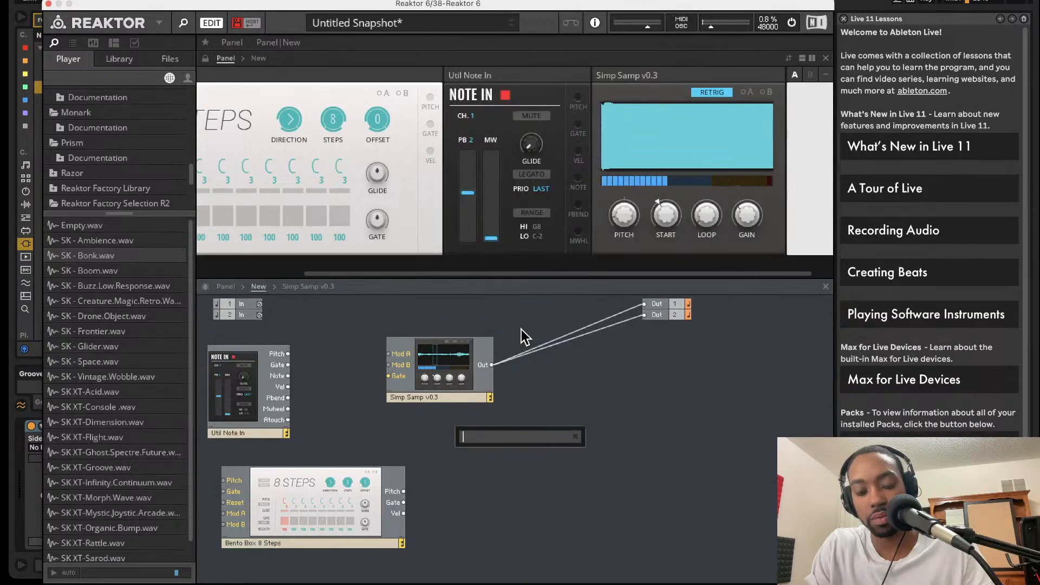
- Repeat the module search with "signal" and "conver", and close the search without inserting anything
text(signal)
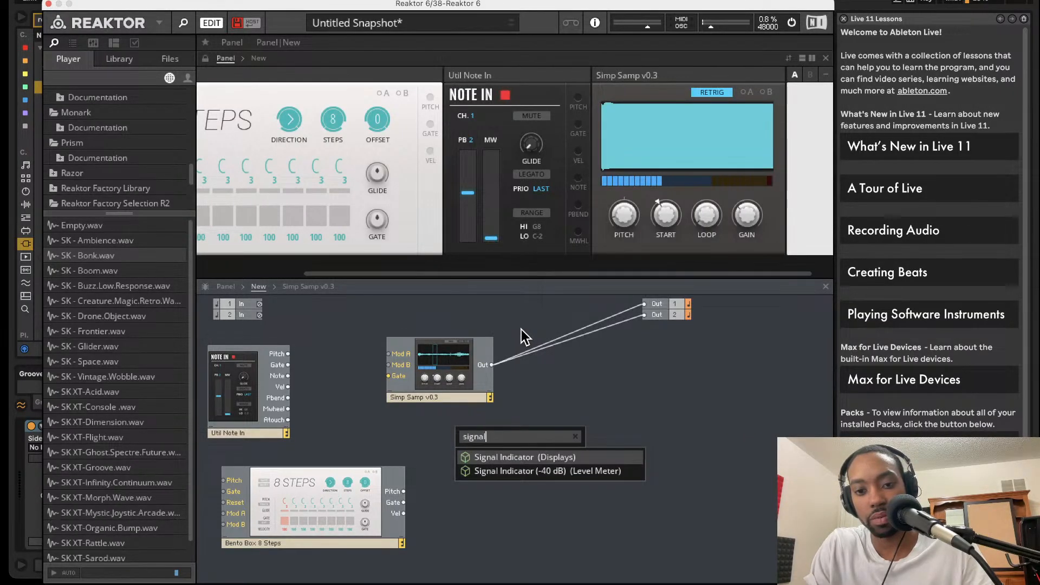
key(BackSpace)
key(BackSpace)
key(BackSpace)
key(BackSpace)
key(BackSpace)
key(BackSpace)
text(con)
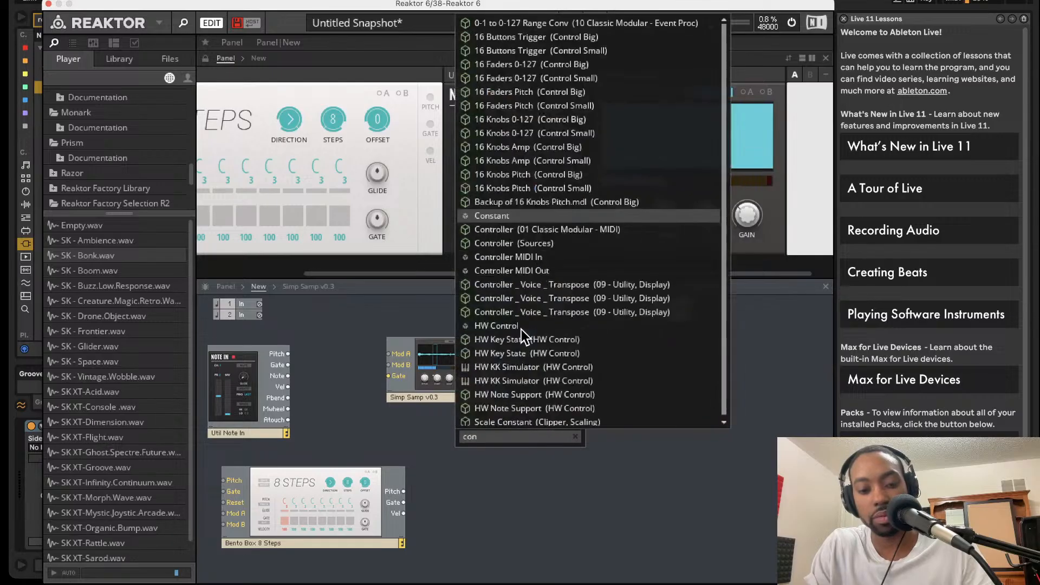
text(ver)
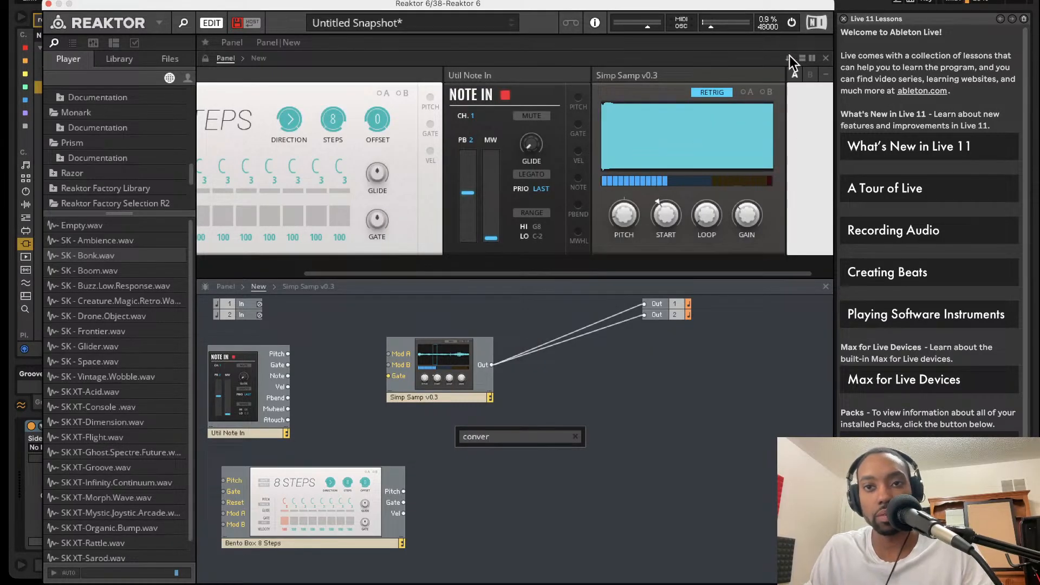
click(534, 401)
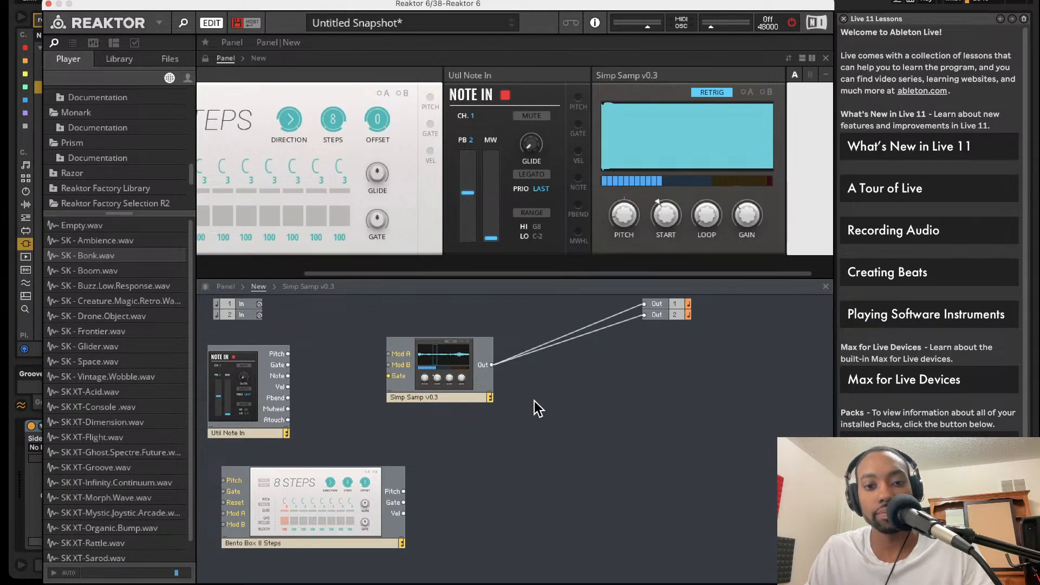
- Shift the 8 Steps module slightly left so that it sits closer beneath Note In
drag(353, 529, 317, 521)
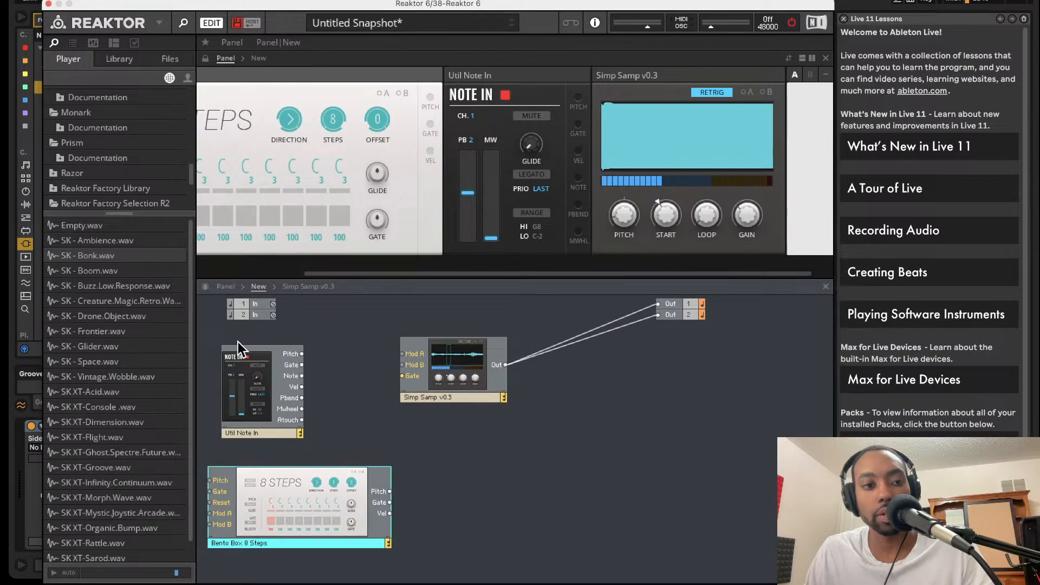
scroll(151, 229, down, 1)
scroll(98, 128, up, 5)
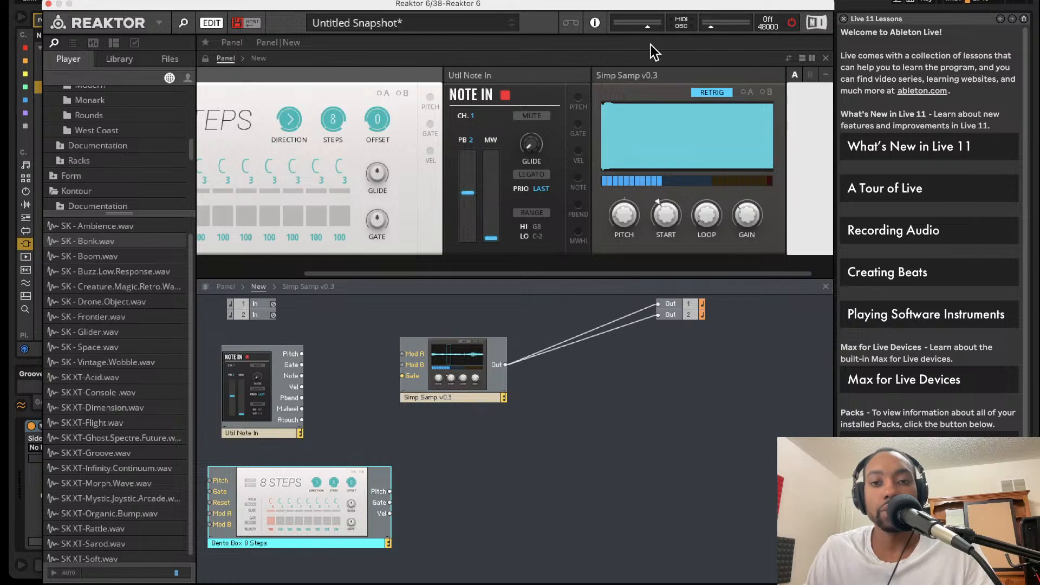
- Switch the audio engine back on and raise the main output level slightly
click(794, 23)
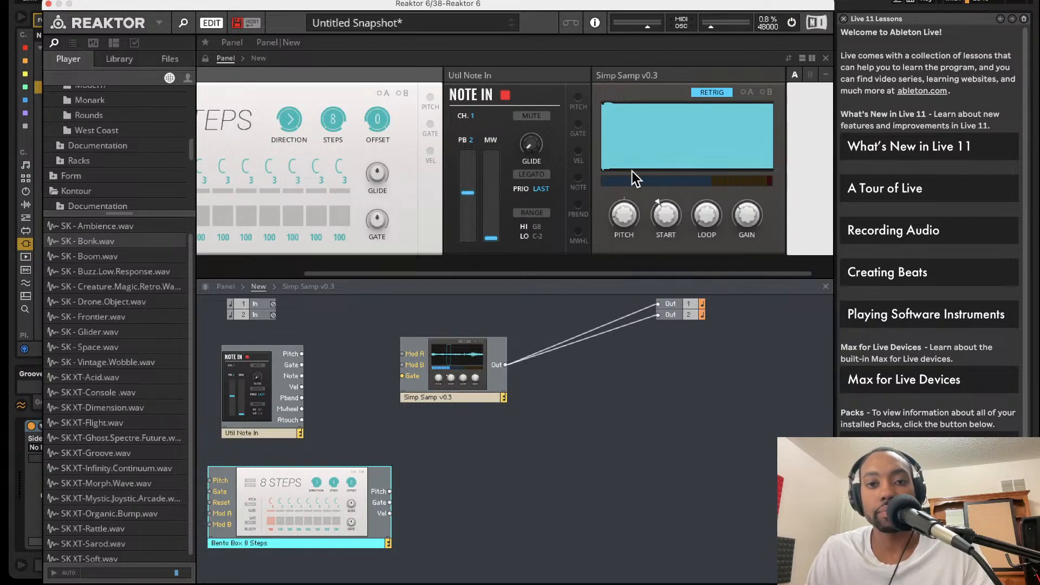
drag(722, 27, 718, 24)
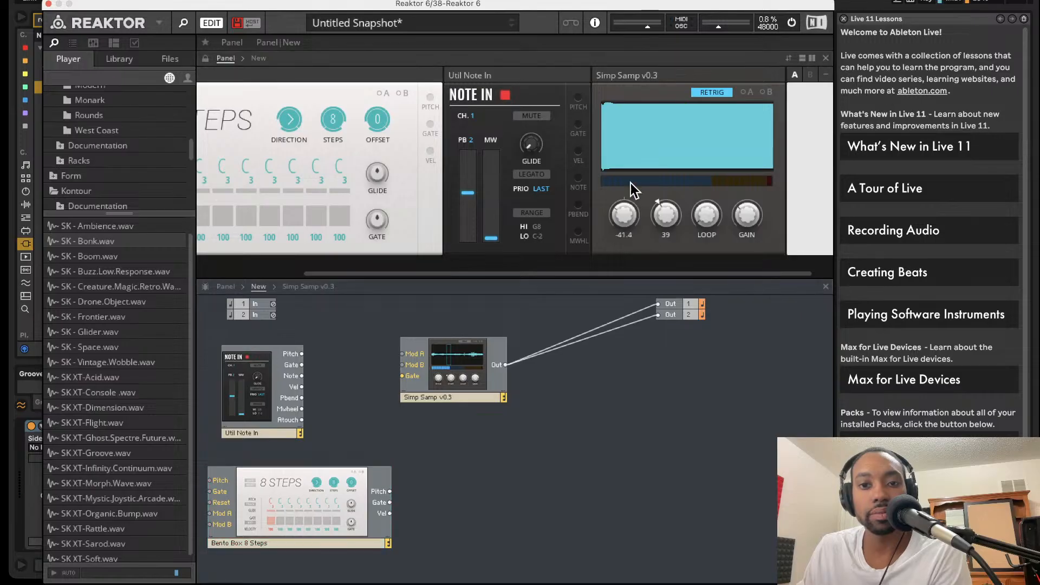
- Set Simp Samp's Loop to 61.7, switch it from RETRIG to FREE and restart the audio engine
drag(668, 214, 699, 143)
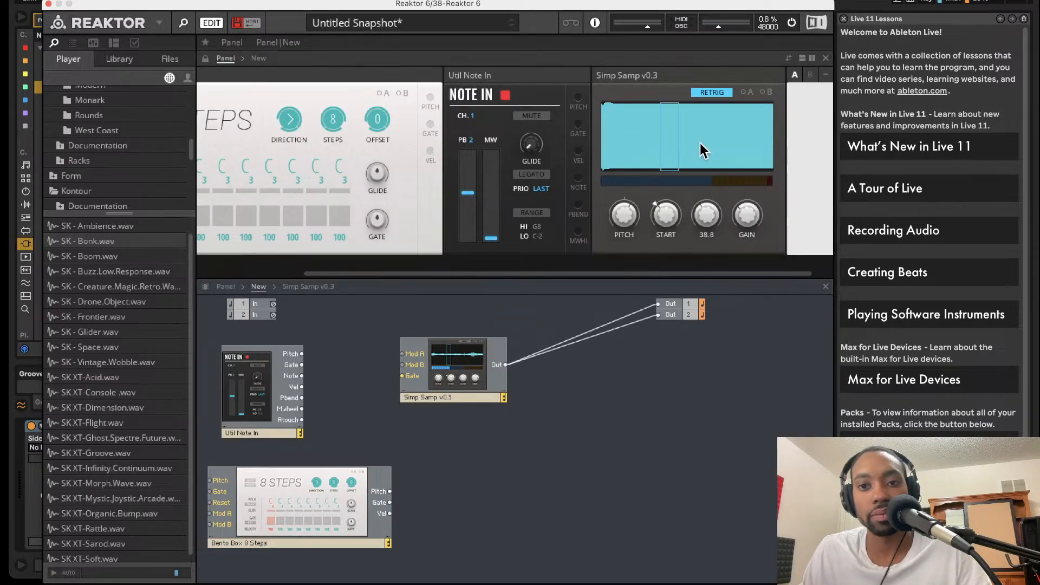
click(704, 95)
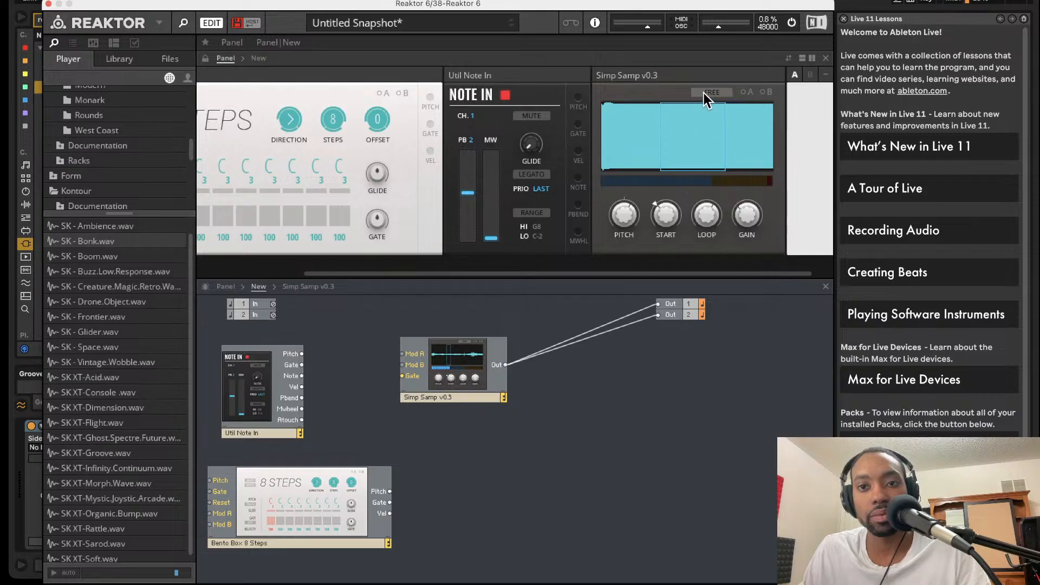
click(798, 25)
click(795, 25)
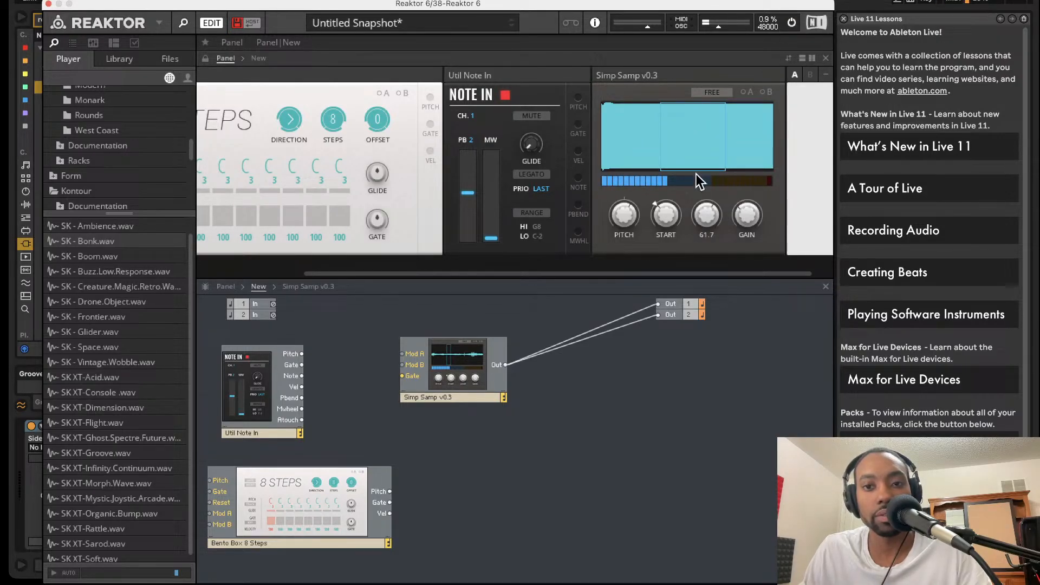
- Lower Simp Samp's Start to 0.3 and set its Loop to 24.9
drag(682, 228, 666, 301)
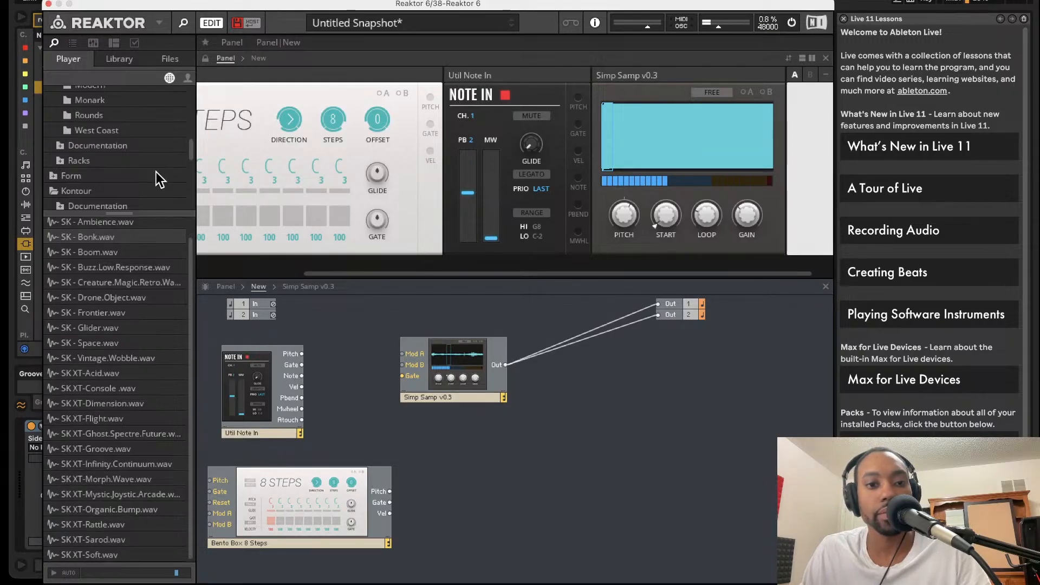
scroll(157, 173, down, 10)
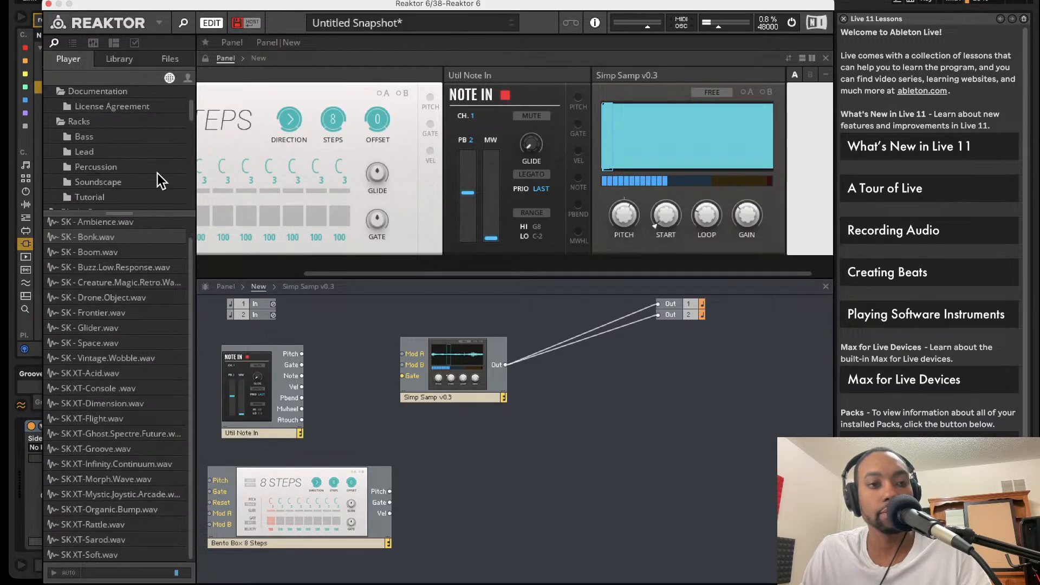
scroll(157, 174, up, 3)
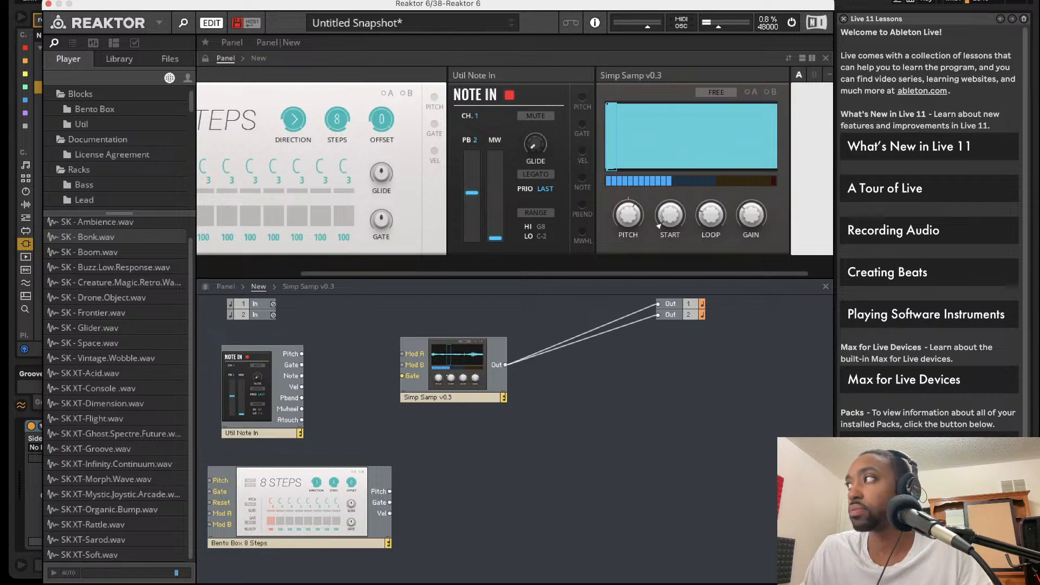
key(alt+super+p)
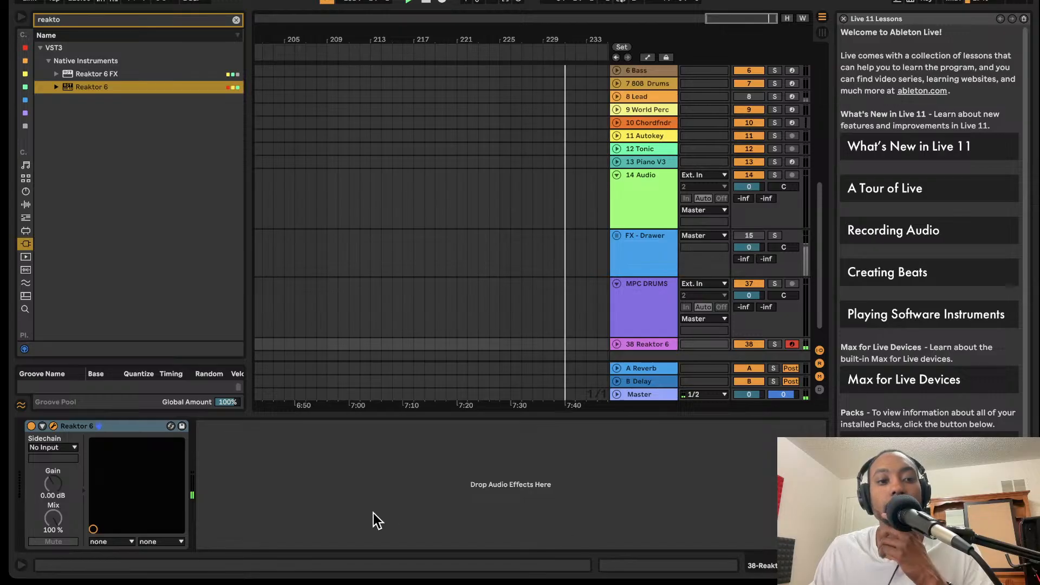
click(135, 426)
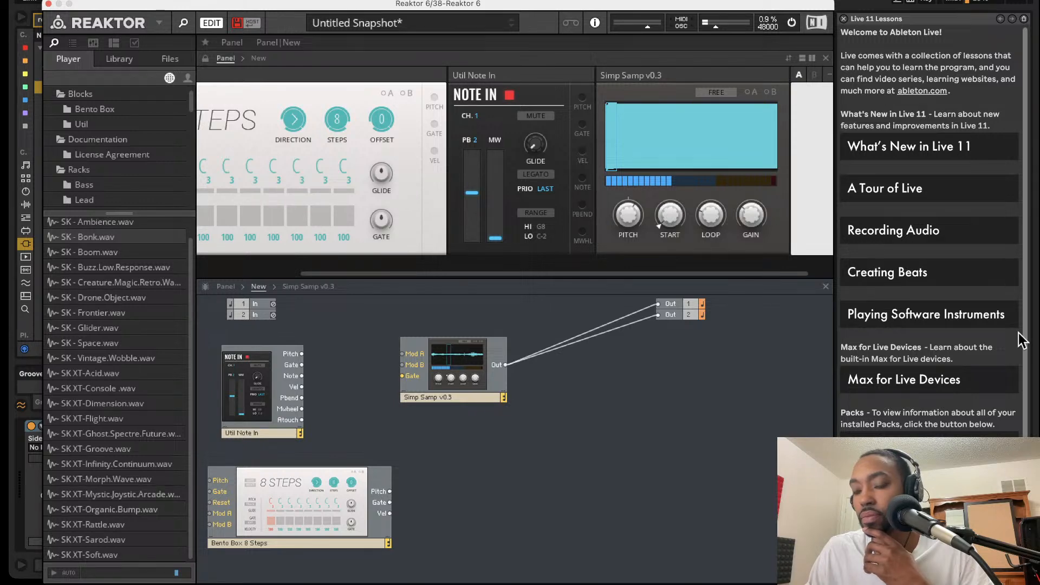
- Insert an A to E module beside 8 Steps and route the 8 Steps Gate output through it into Simp Samp's Gate input
double_click(665, 464)
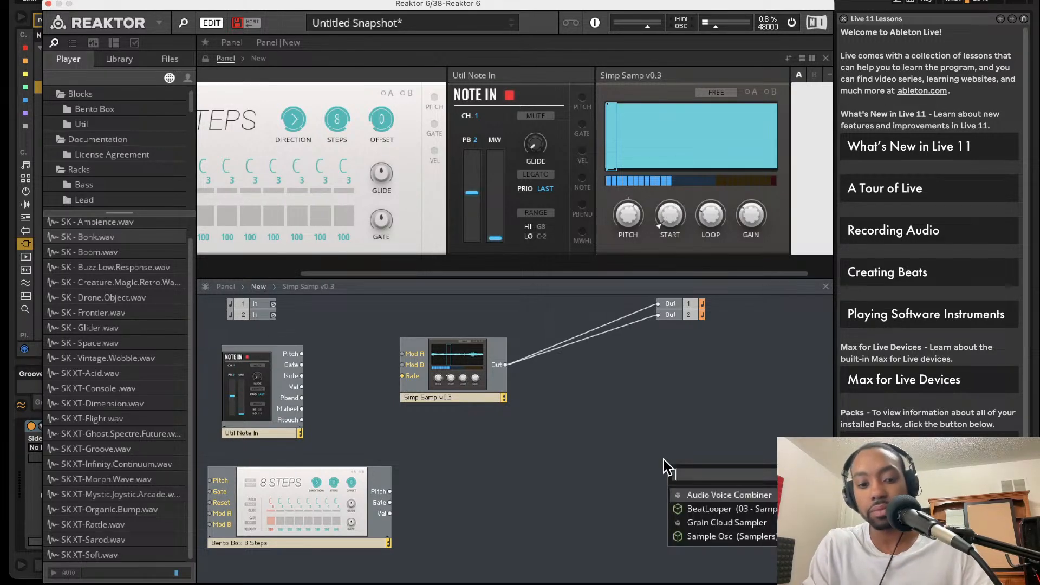
text(a)
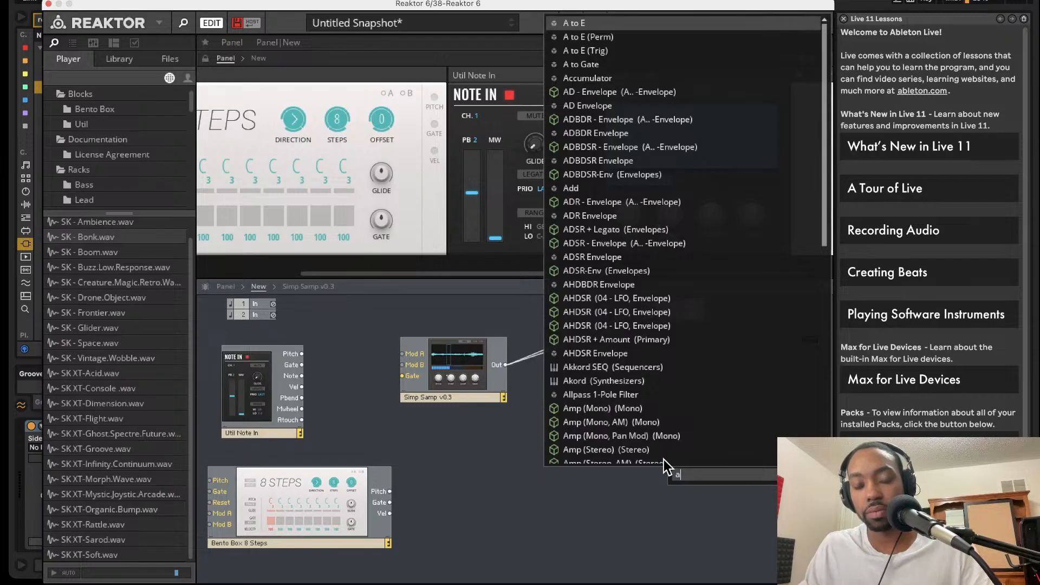
click(572, 25)
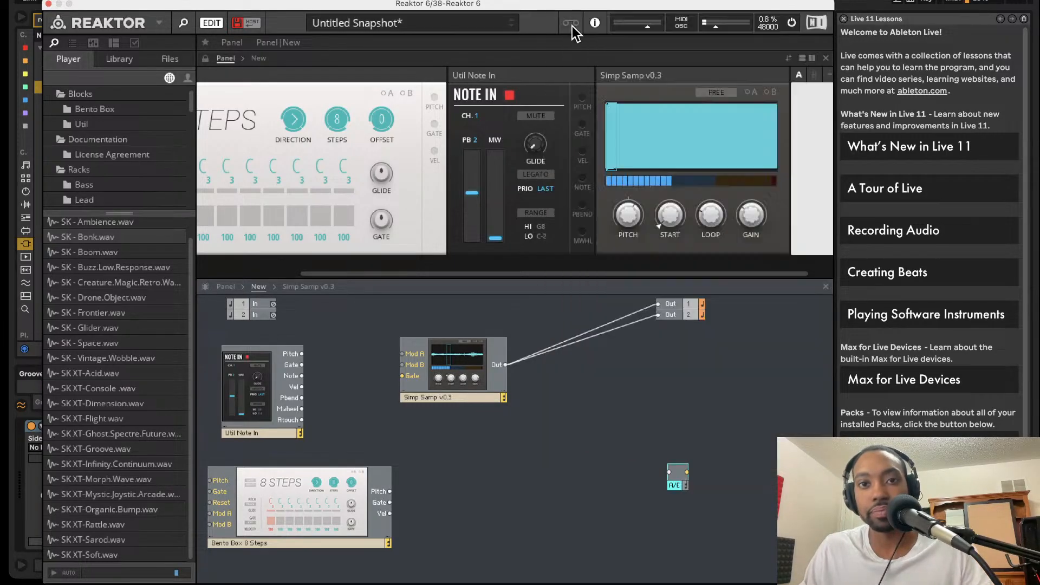
drag(674, 476, 390, 502)
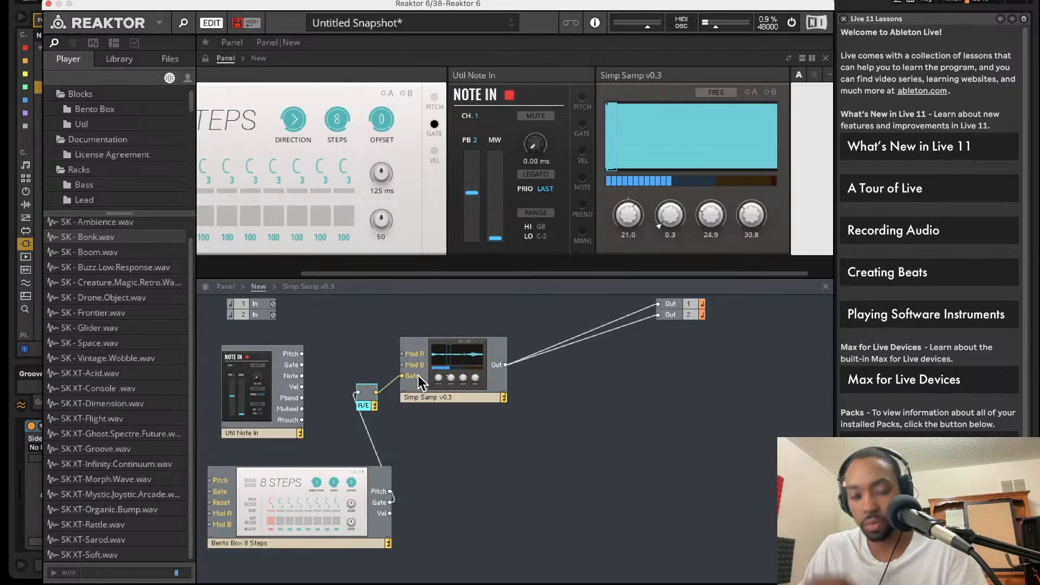
drag(367, 396, 413, 492)
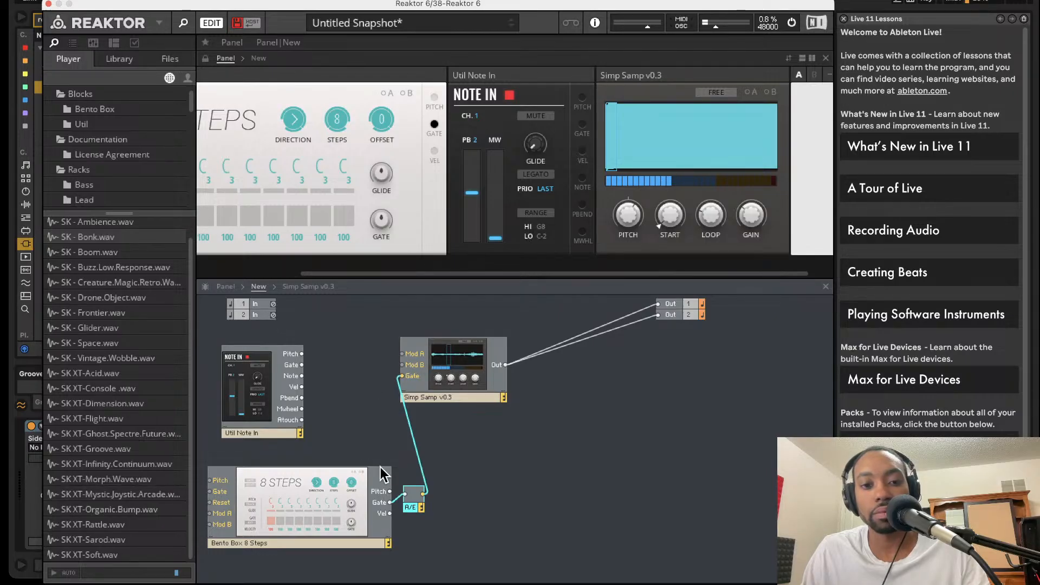
- Move 8 Steps slightly lower and connect Note In's Pitch output to its Pitch input
drag(385, 490, 301, 354)
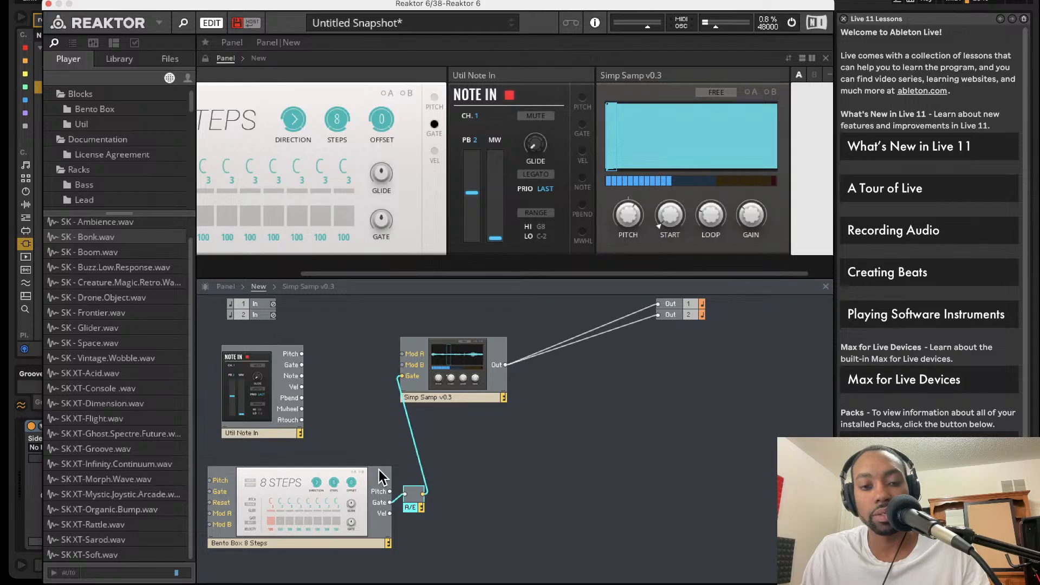
drag(353, 485, 353, 507)
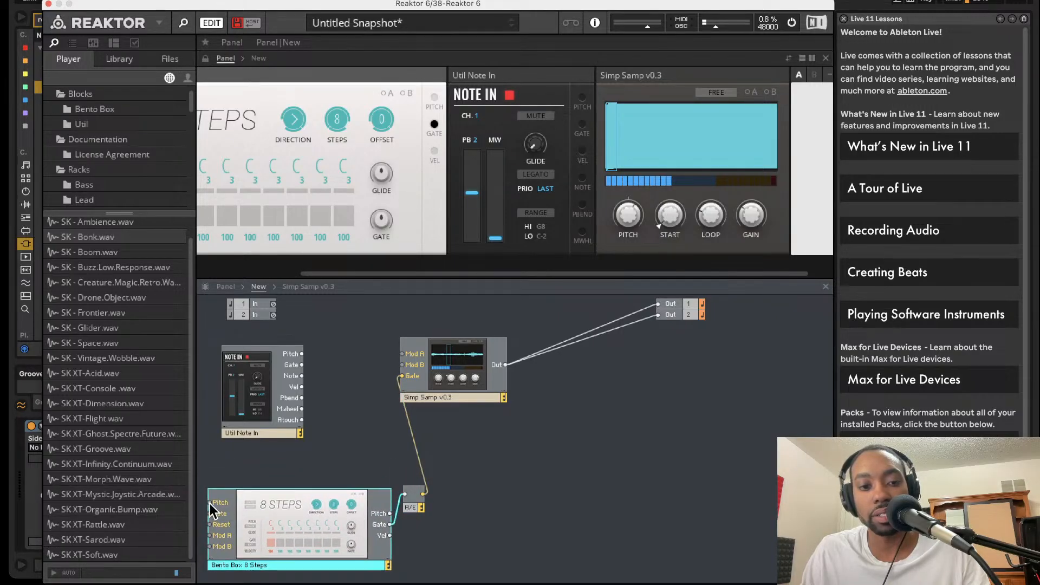
drag(320, 381, 302, 353)
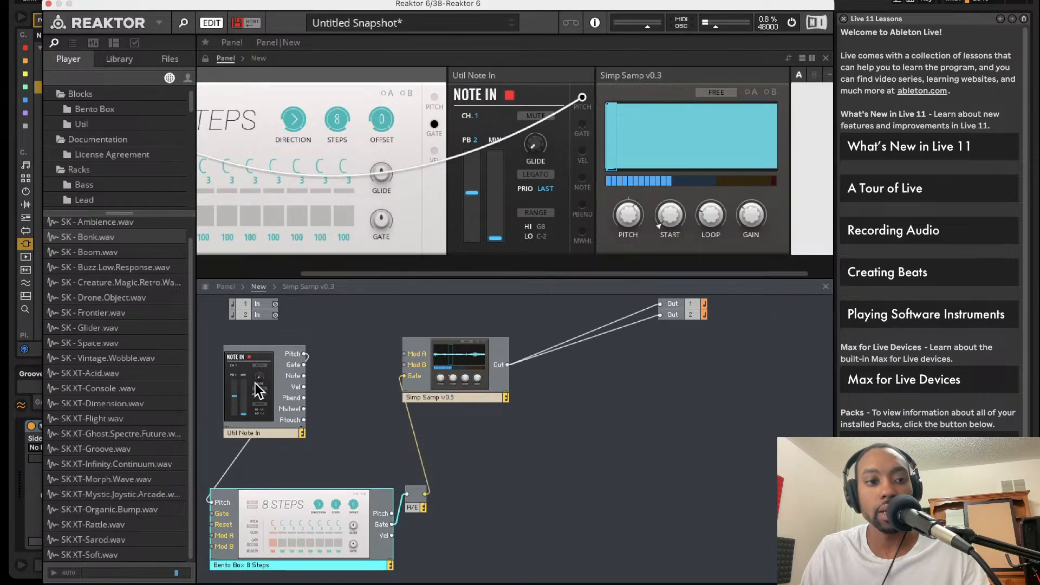
- Add the UTL-Util Clock block beneath Note In and wire its Gate and Reset outputs to the matching 8 Steps inputs
click(86, 124)
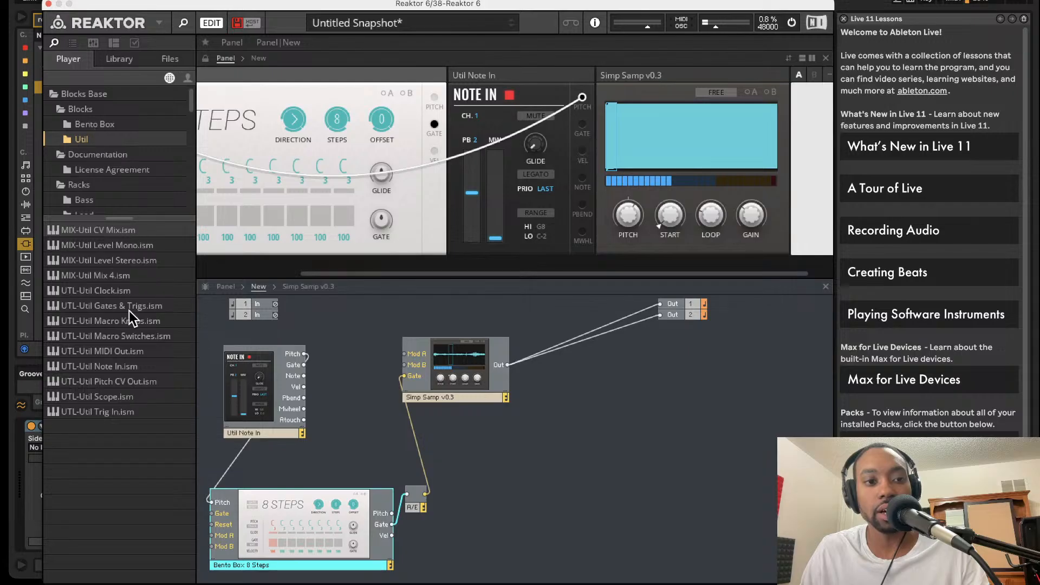
drag(95, 290, 212, 473)
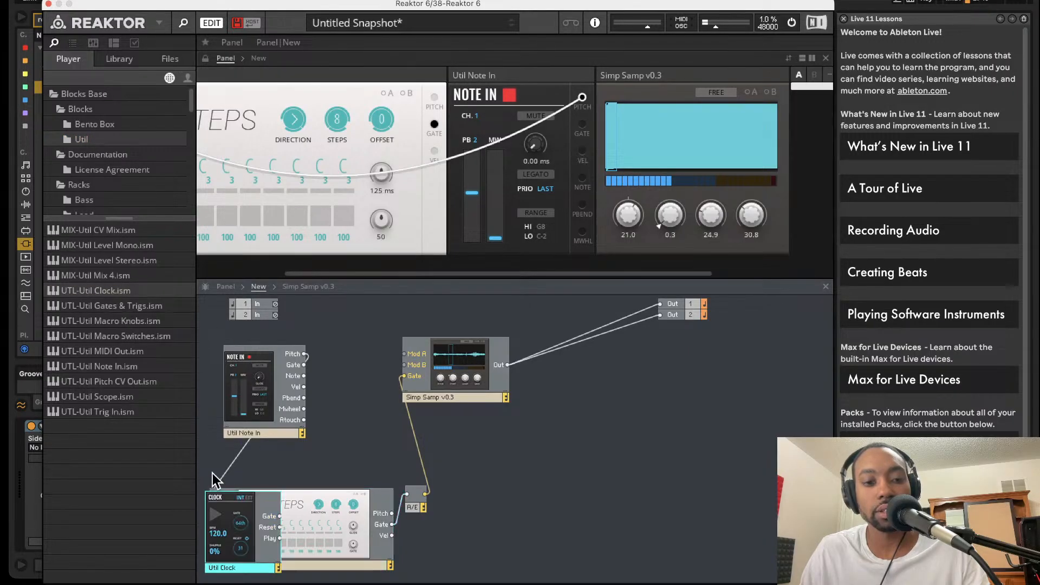
drag(363, 467, 439, 518)
drag(366, 521, 494, 496)
drag(263, 515, 346, 500)
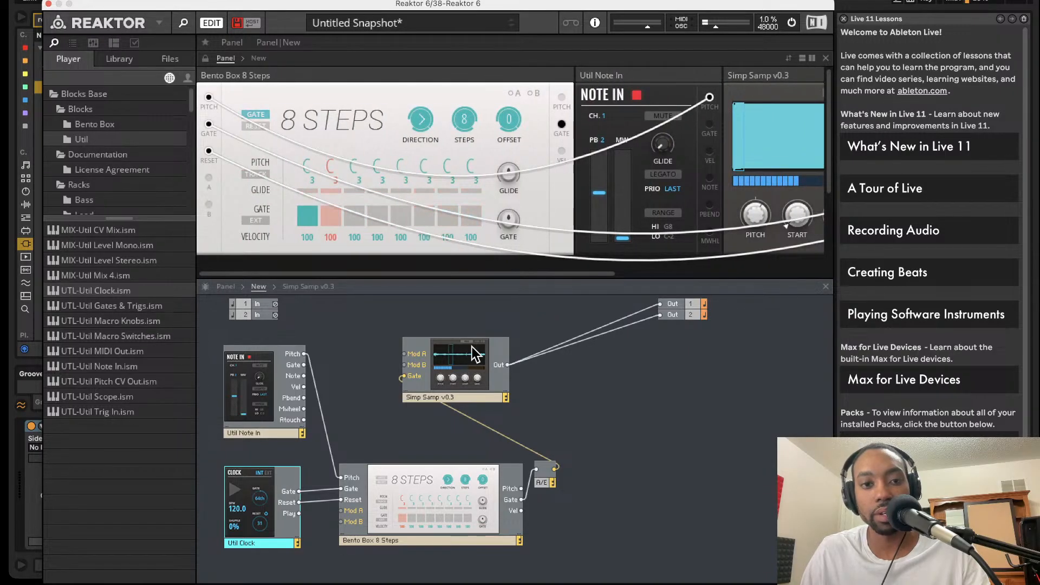
- Enable pitch TRACK in 8 Steps, set step 3's pitch to A#3 and turn on its gate
click(253, 174)
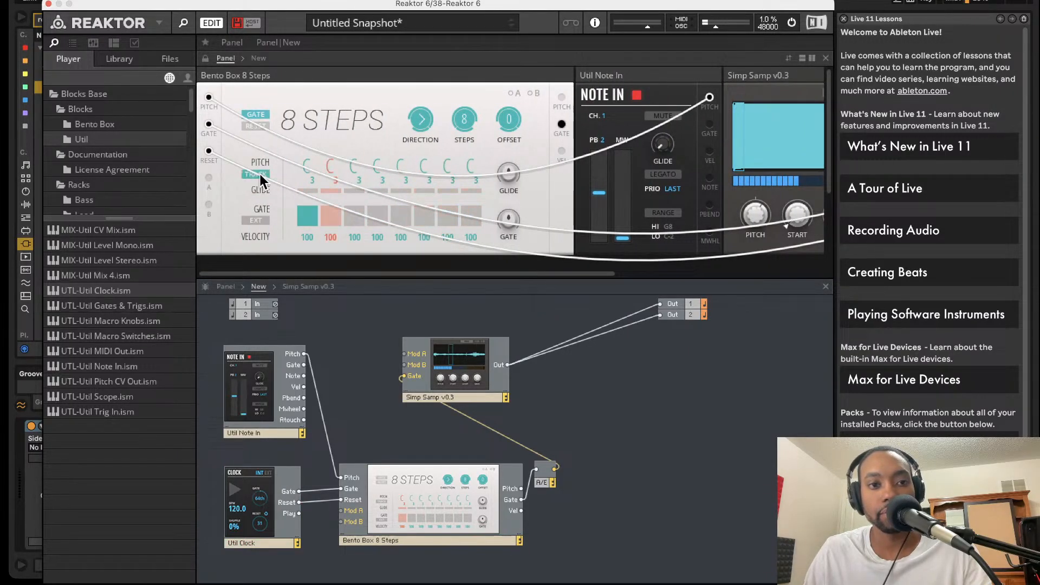
drag(349, 182, 350, 146)
click(354, 212)
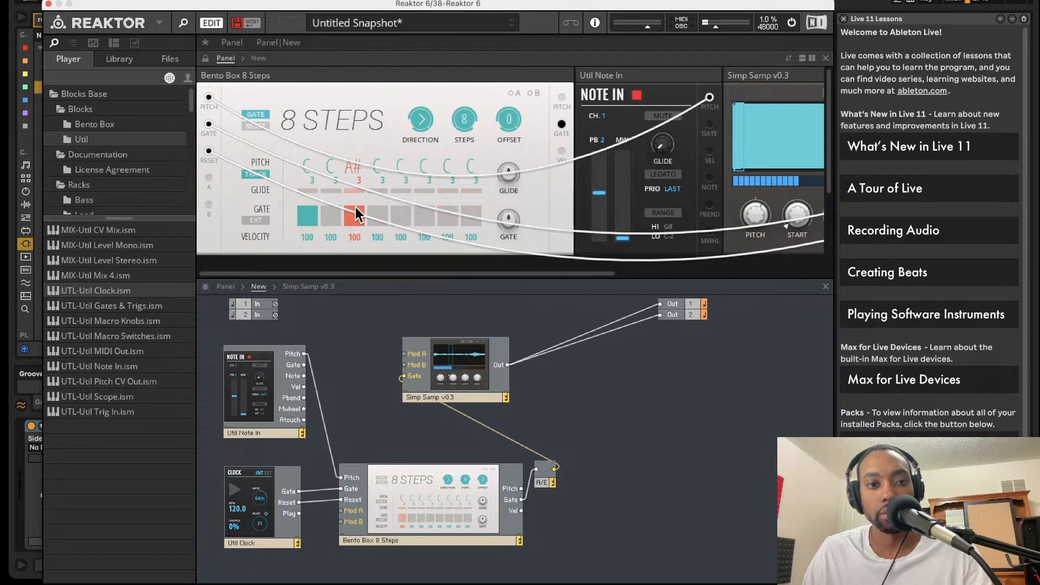
- Switch the Util Clock from EXT to INT
scroll(458, 163, right, 1)
scroll(458, 163, right, 5)
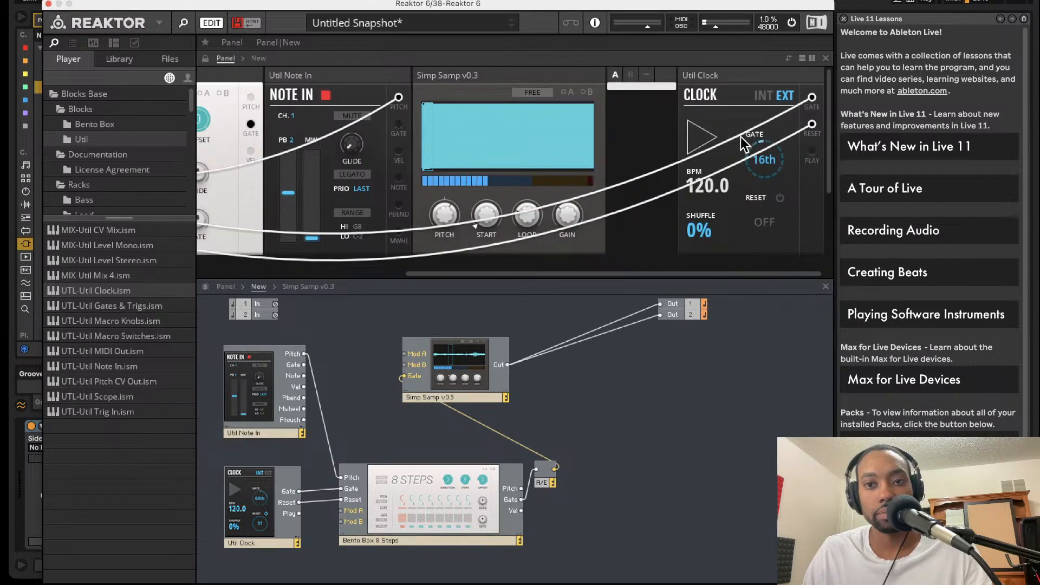
click(756, 99)
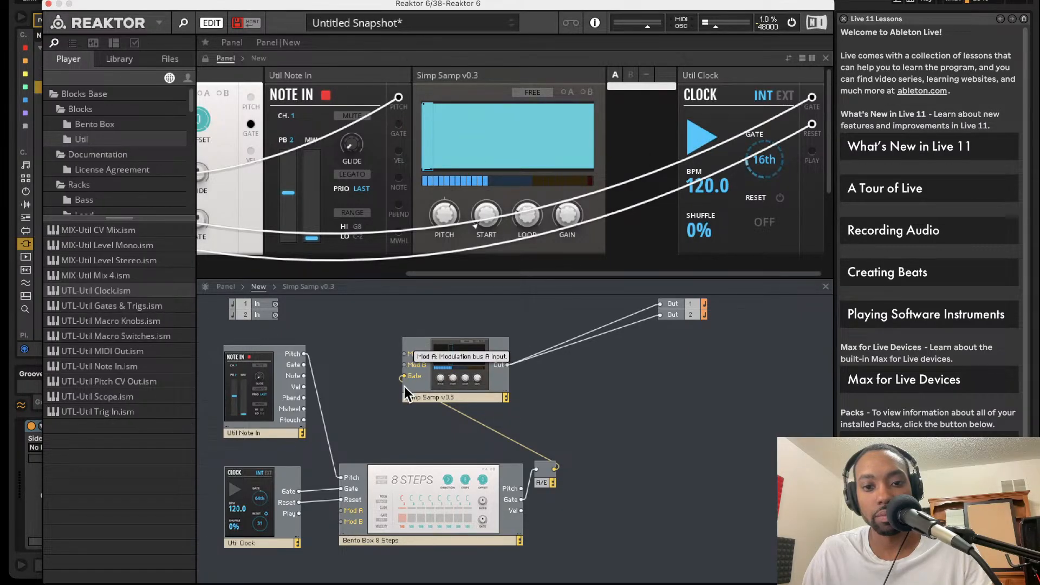
- Connect the 8 Steps Pitch output to Simp Samp's Mod A input and reset Simp Samp's Pitch to 0
drag(521, 488, 403, 354)
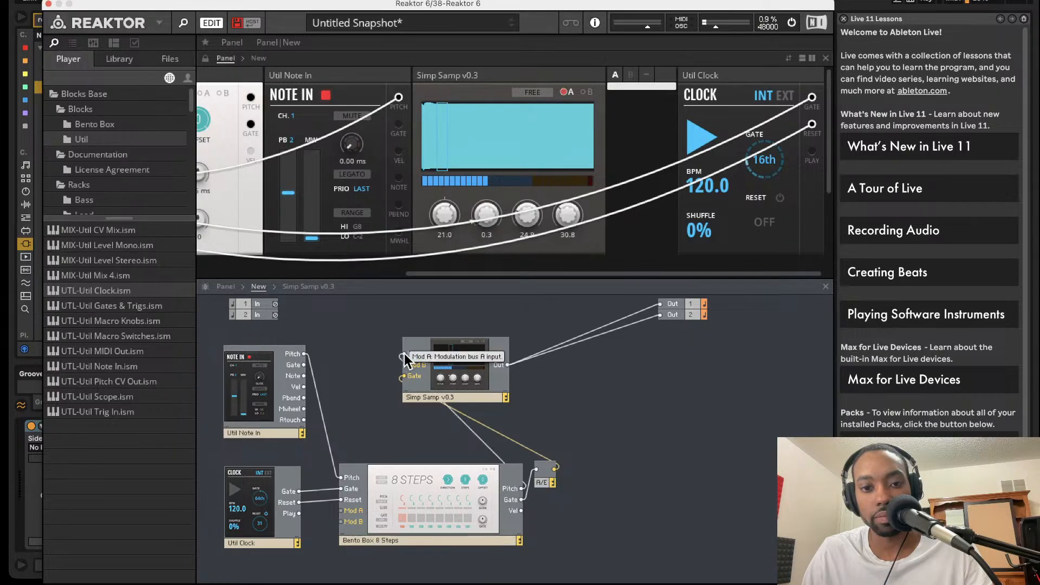
scroll(681, 153, down, 1)
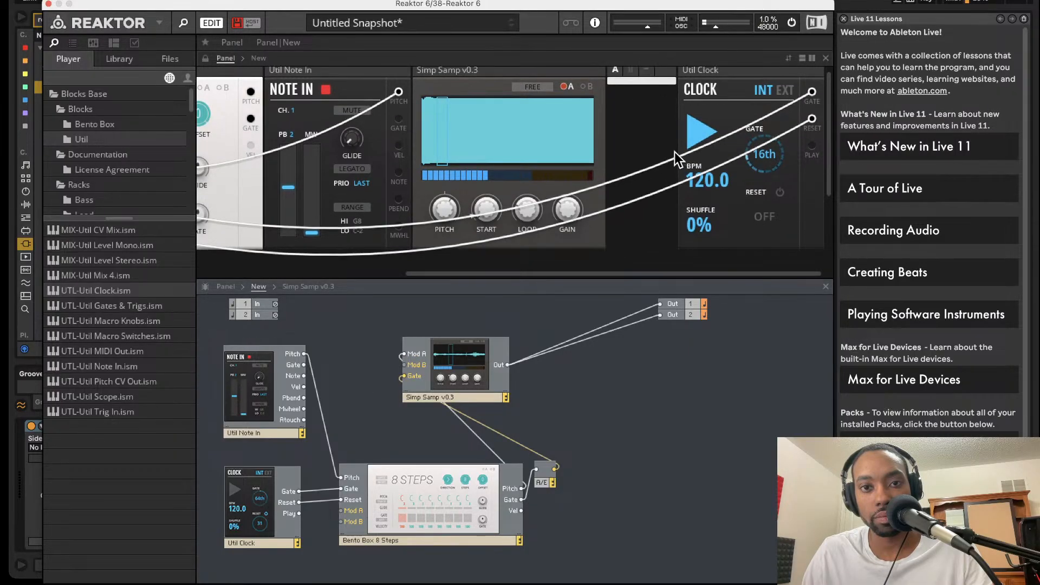
click(449, 216)
scroll(456, 196, up, 1)
scroll(444, 257, down, 1)
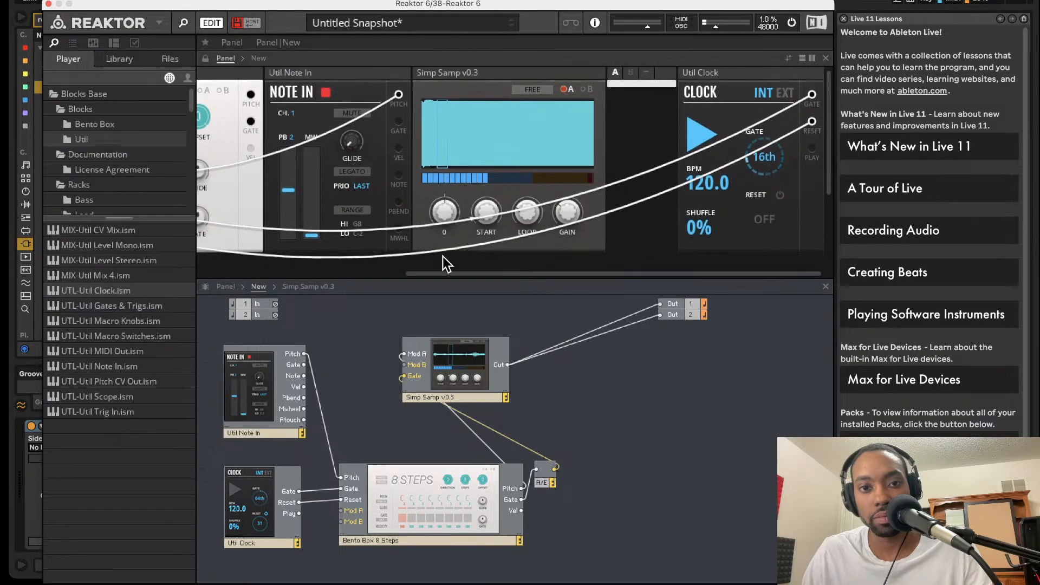
- Raise the main output level slightly and fine-tune Simp Samp's Pitch and Loop
scroll(444, 257, left, 1)
drag(715, 26, 723, 26)
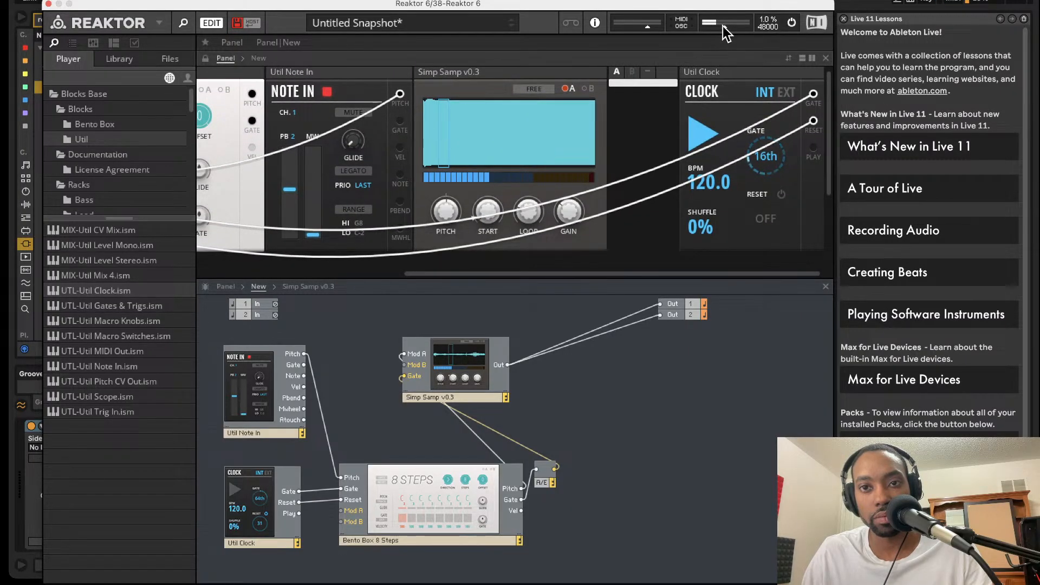
scroll(431, 223, up, 1)
drag(441, 214, 452, 185)
scroll(451, 185, down, 1)
drag(383, 4, 413, 0)
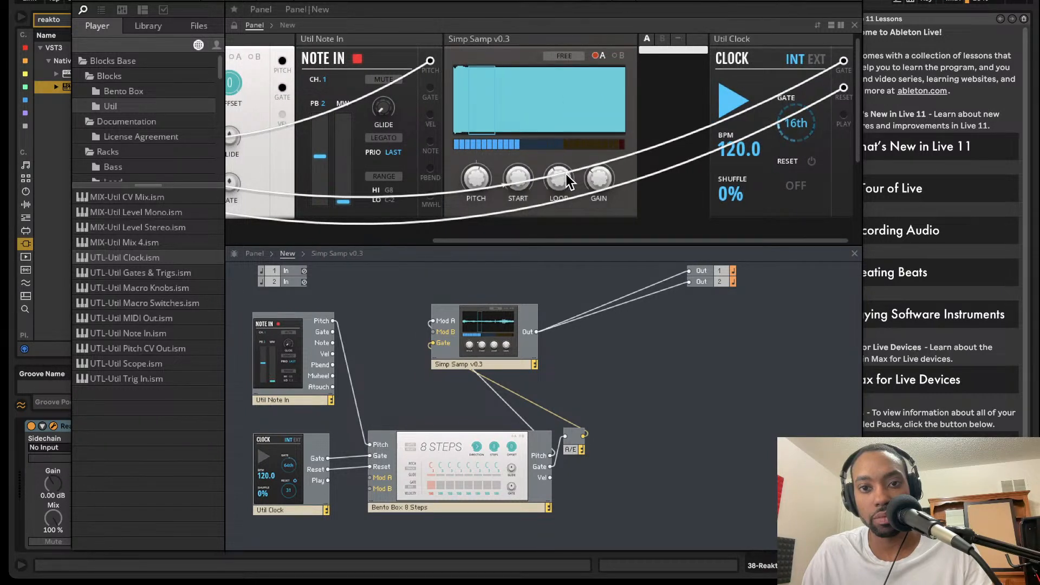
- Set the Util Clock to EXT and stop playback in Ableton Live
scroll(523, 137, left, 5)
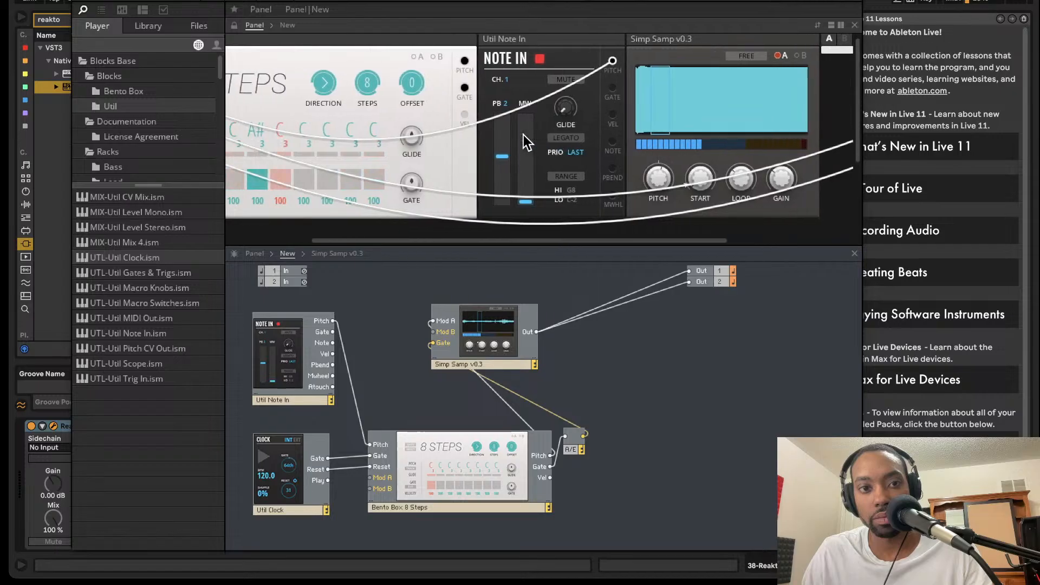
scroll(505, 135, left, 2)
scroll(511, 131, right, 8)
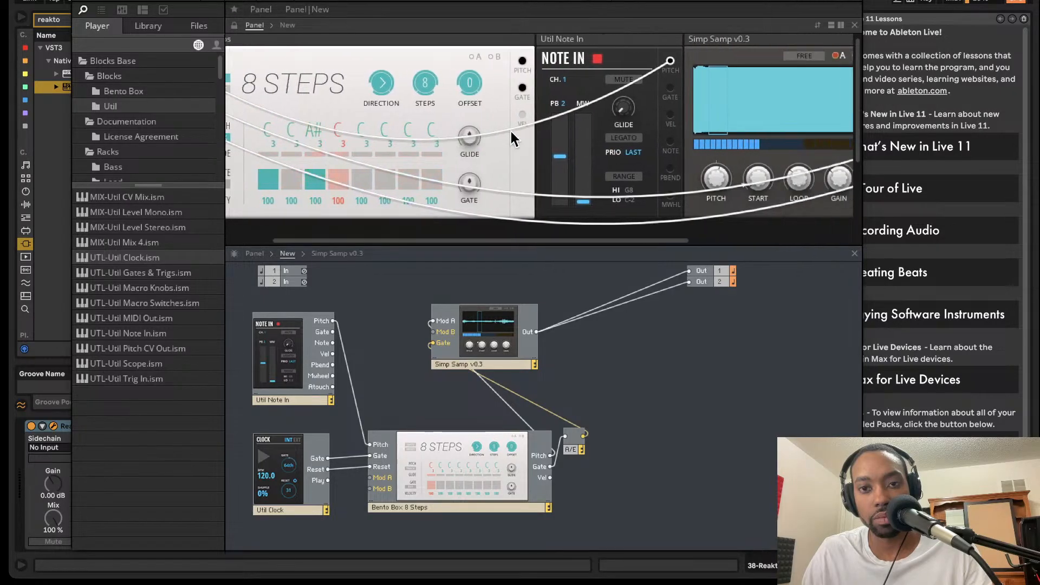
mouse_move(751, 154)
mouse_down()
mouse_move(746, 125)
mouse_move(739, 159)
mouse_up()
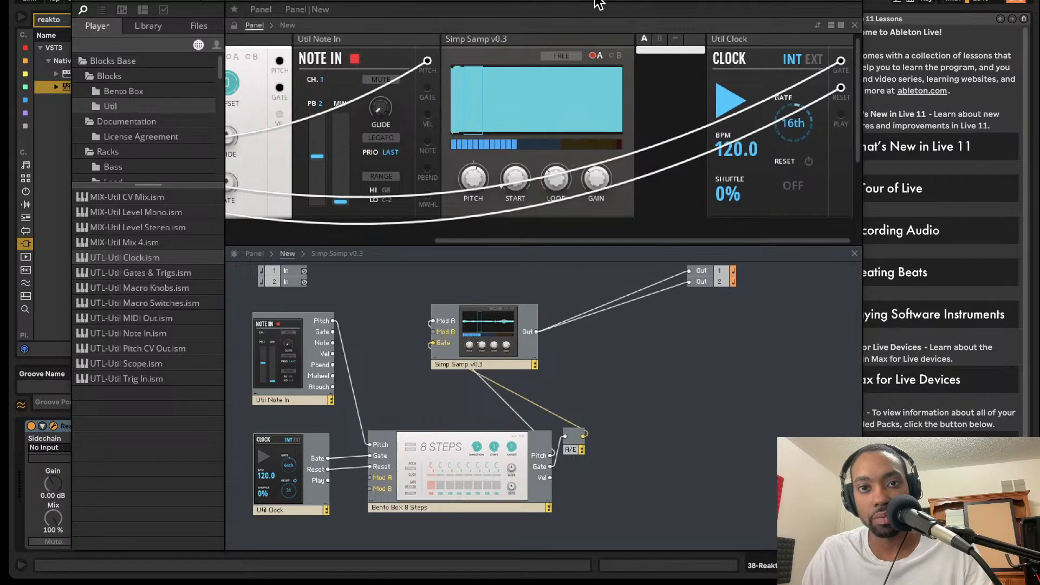
drag(596, 0, 604, 74)
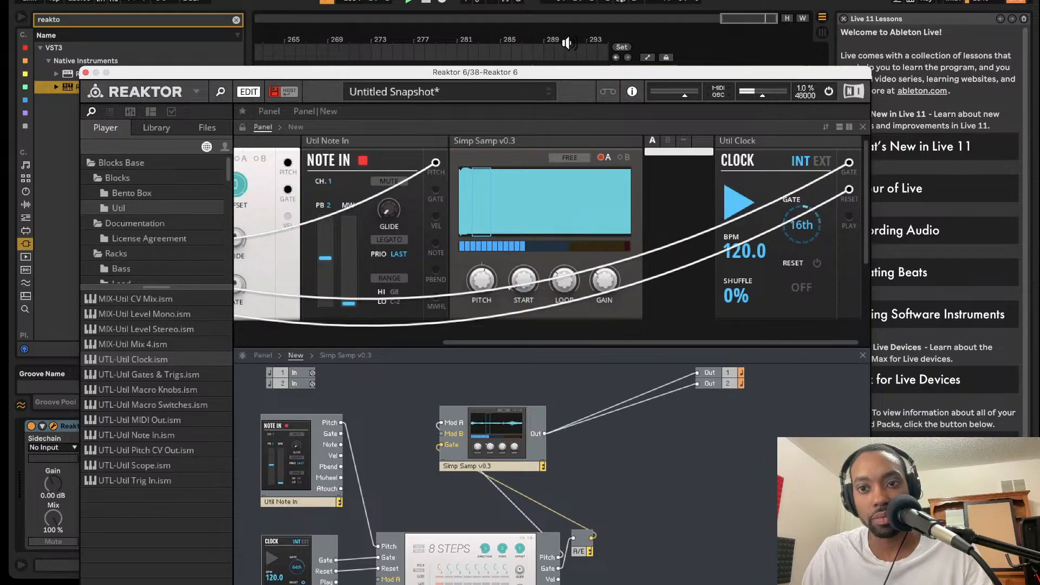
click(821, 161)
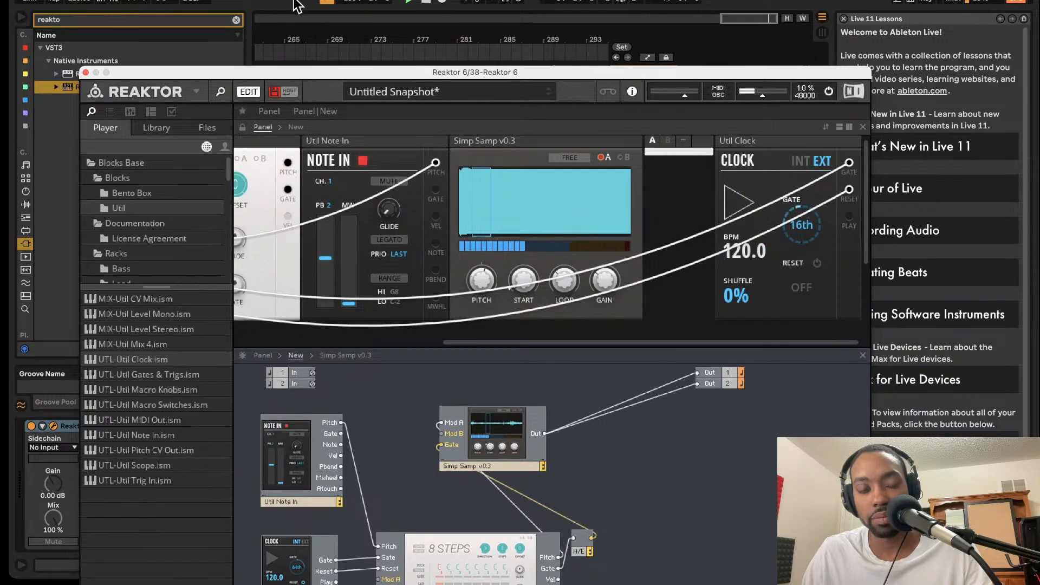
click(75, 7)
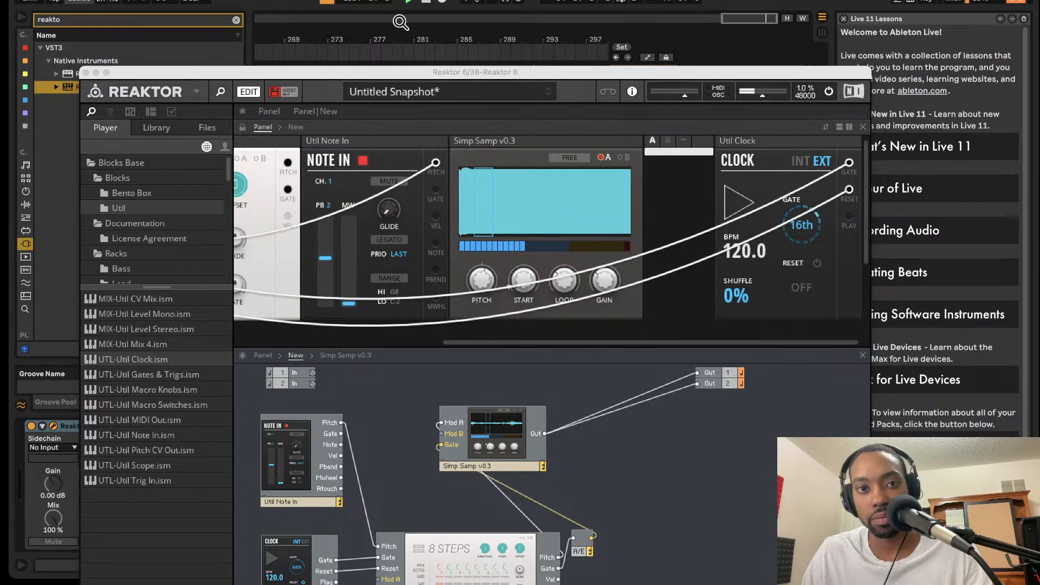
click(426, 2)
- Turn on the gate for step 2 of 8 Steps and switch its pitch TRACK off
drag(561, 74, 577, 0)
scroll(533, 129, left, 2)
scroll(533, 134, left, 6)
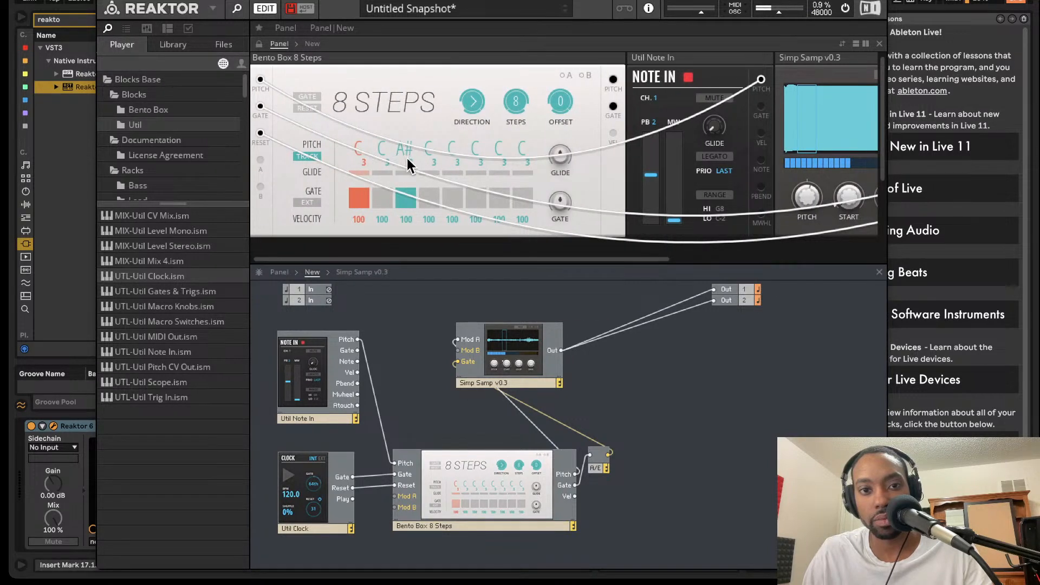
click(405, 199)
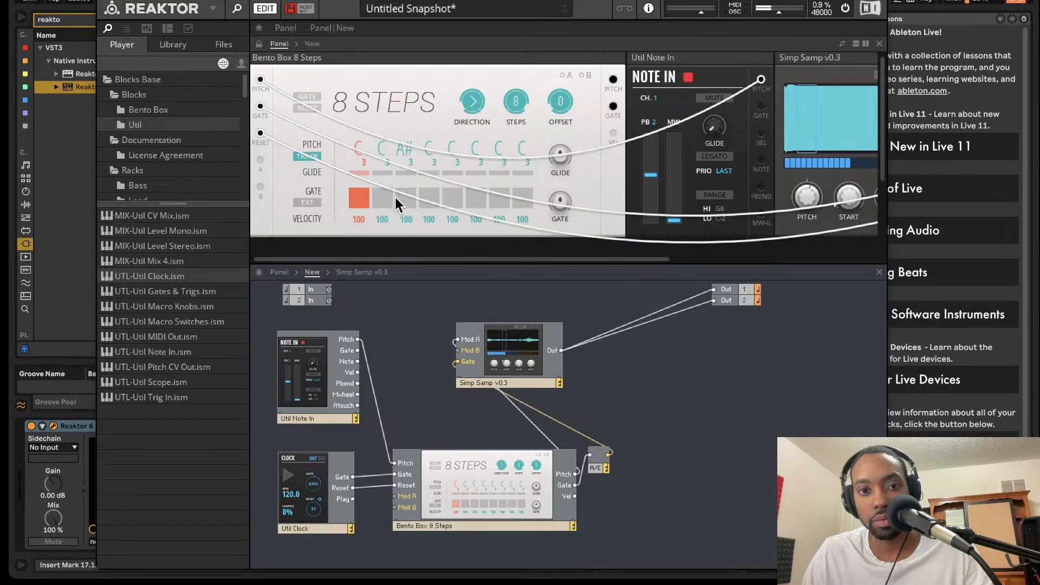
click(382, 198)
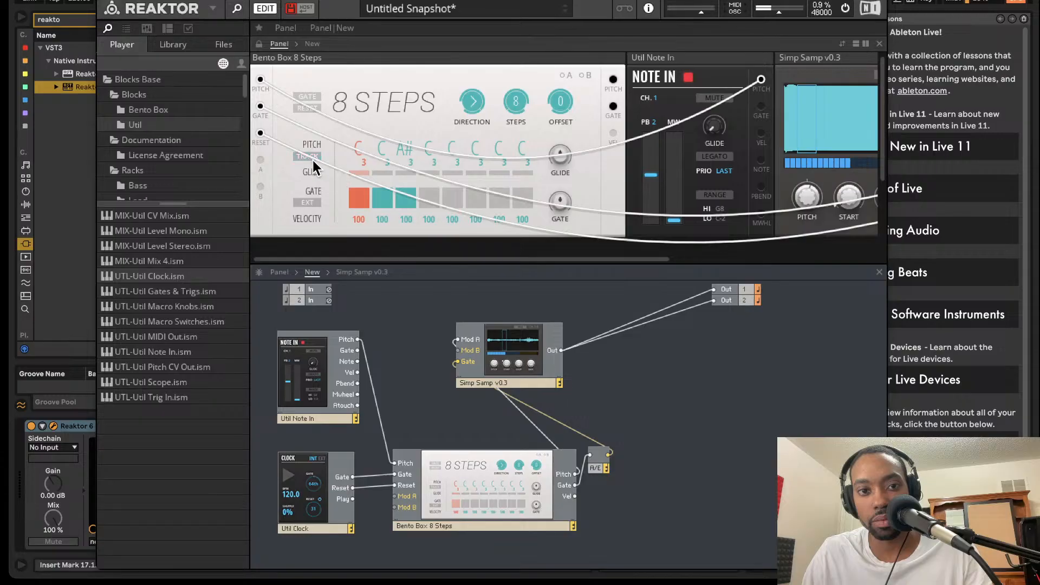
scroll(566, 139, right, 5)
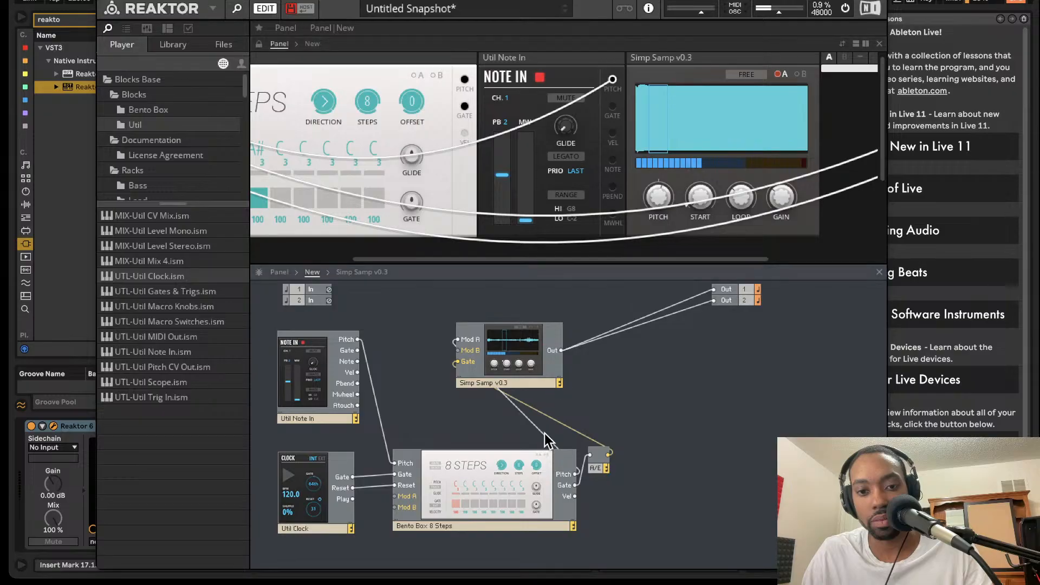
- Add a Bento Box Oscillator between Note In and Simp Samp and connect Note In's Pitch output to the oscillator's Pitch input
drag(575, 474, 456, 339)
click(166, 111)
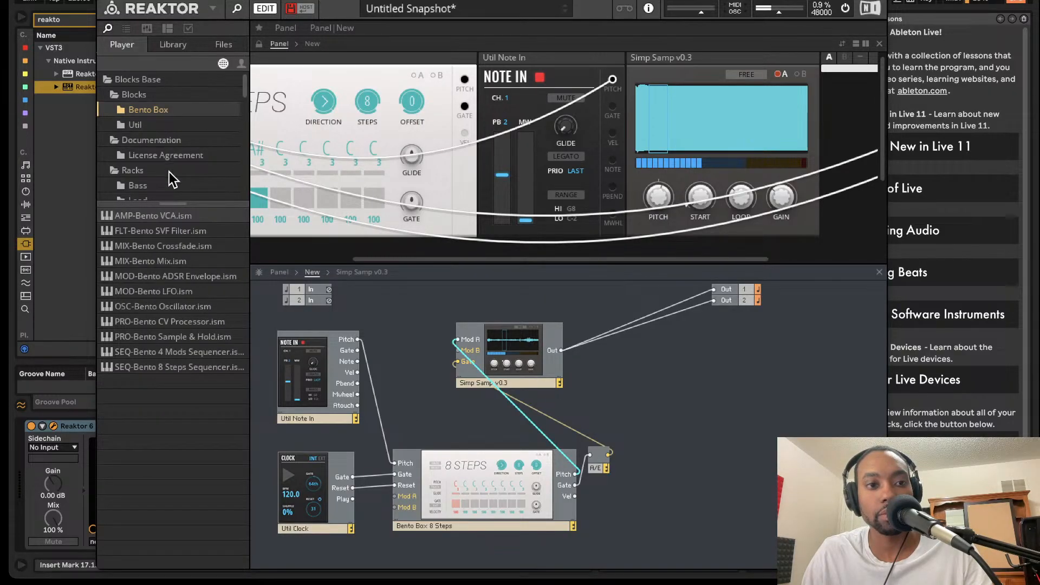
drag(190, 309, 379, 321)
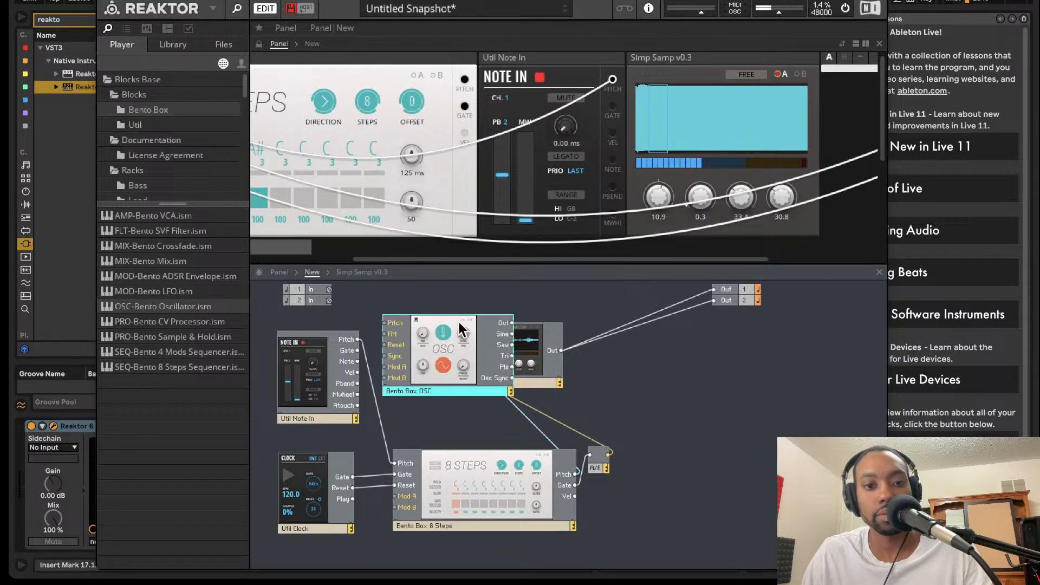
drag(533, 352, 529, 433)
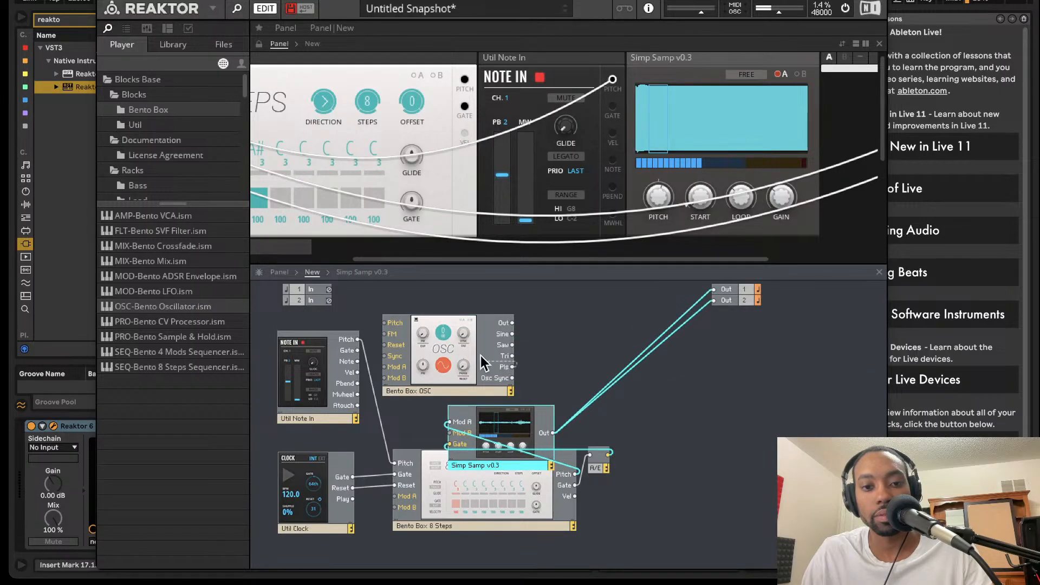
drag(513, 334, 574, 305)
drag(498, 426, 506, 393)
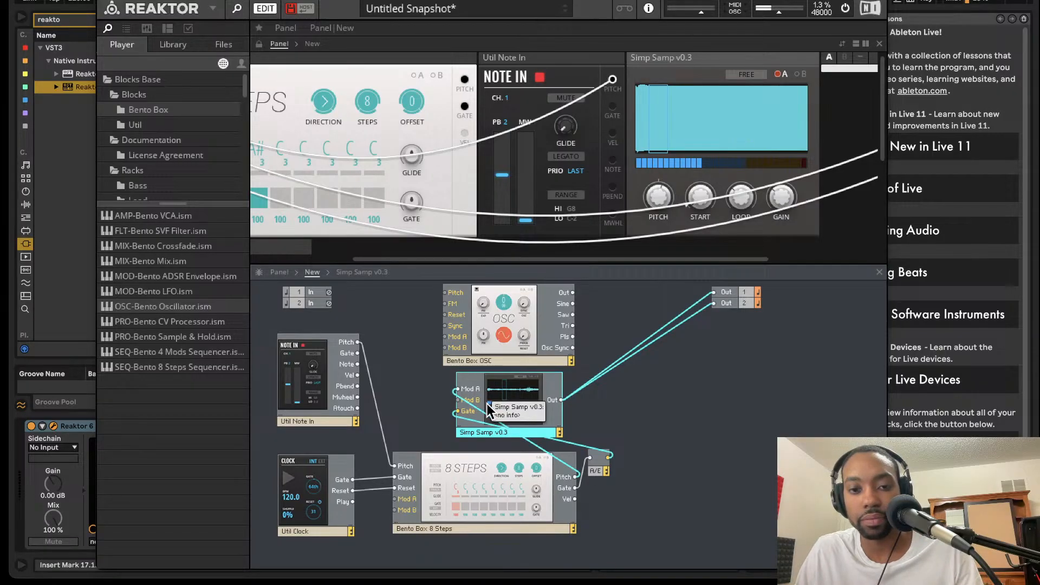
drag(490, 410, 637, 382)
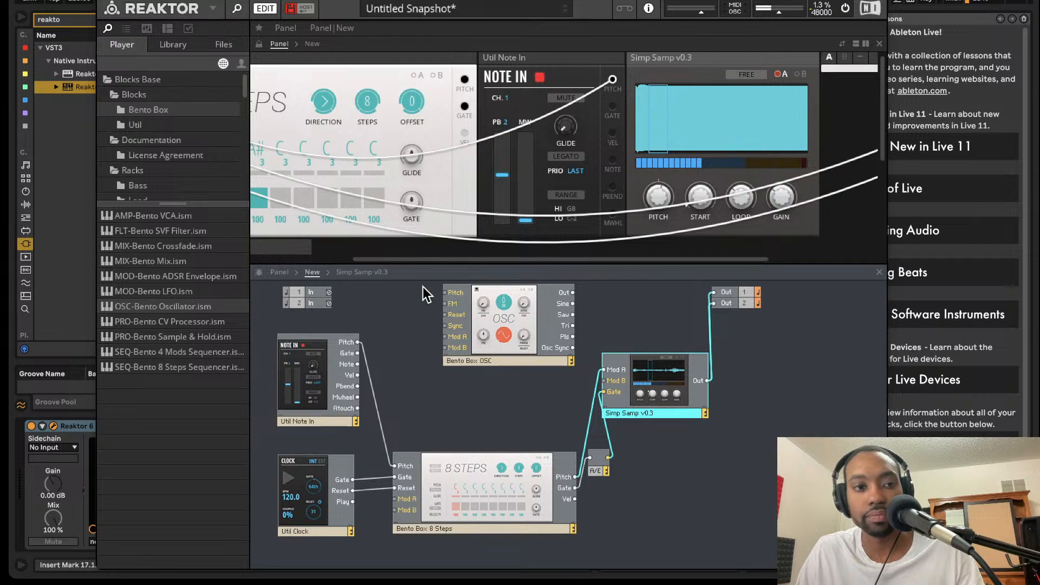
drag(358, 341, 445, 295)
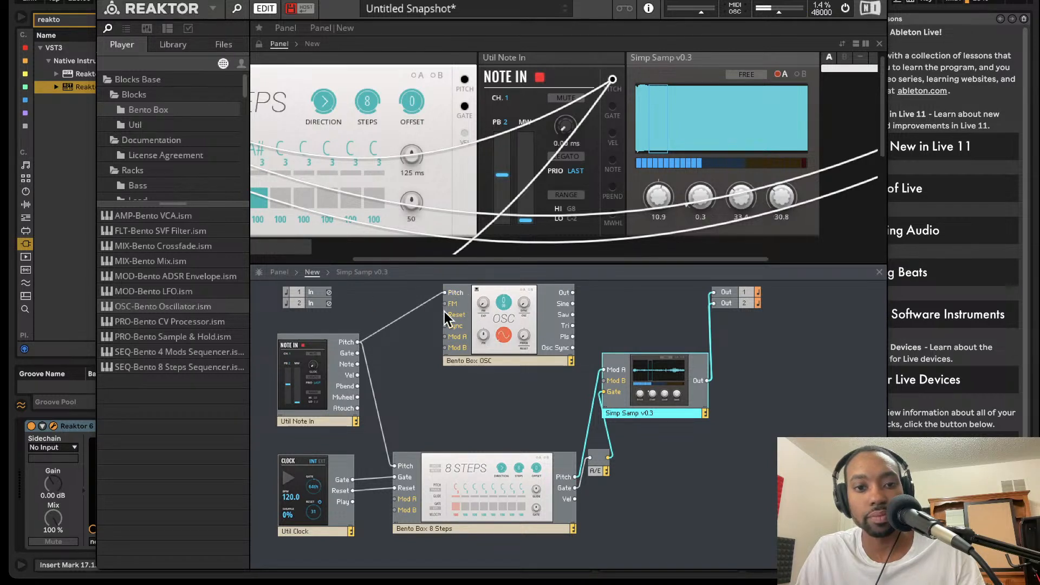
drag(501, 327, 458, 347)
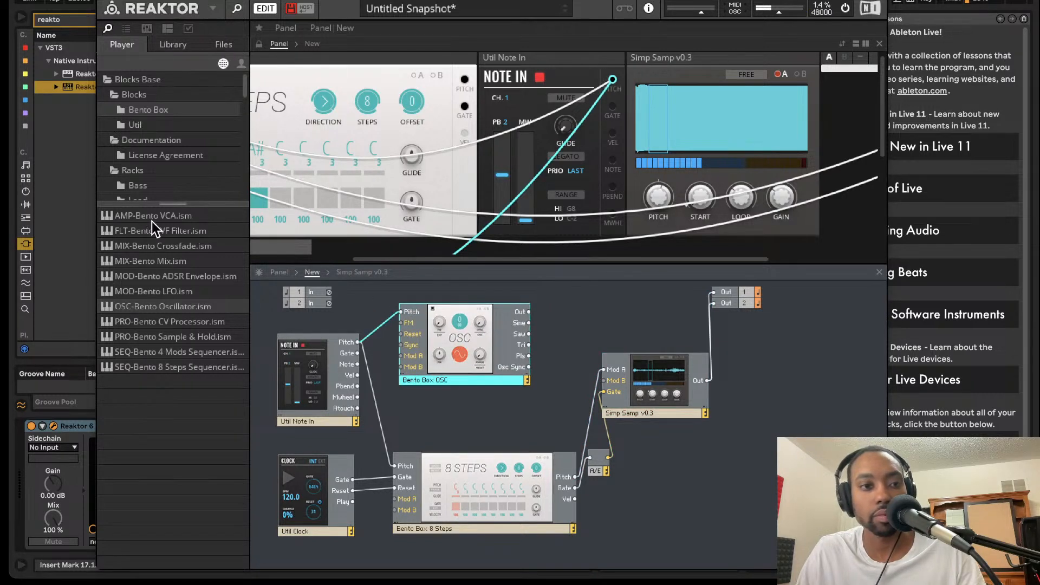
- Add a Bento Box Mix beside Simp Samp, connecting the oscillator's Out to In 1 and Simp Samp's Out to In 2
click(183, 262)
drag(184, 269, 588, 336)
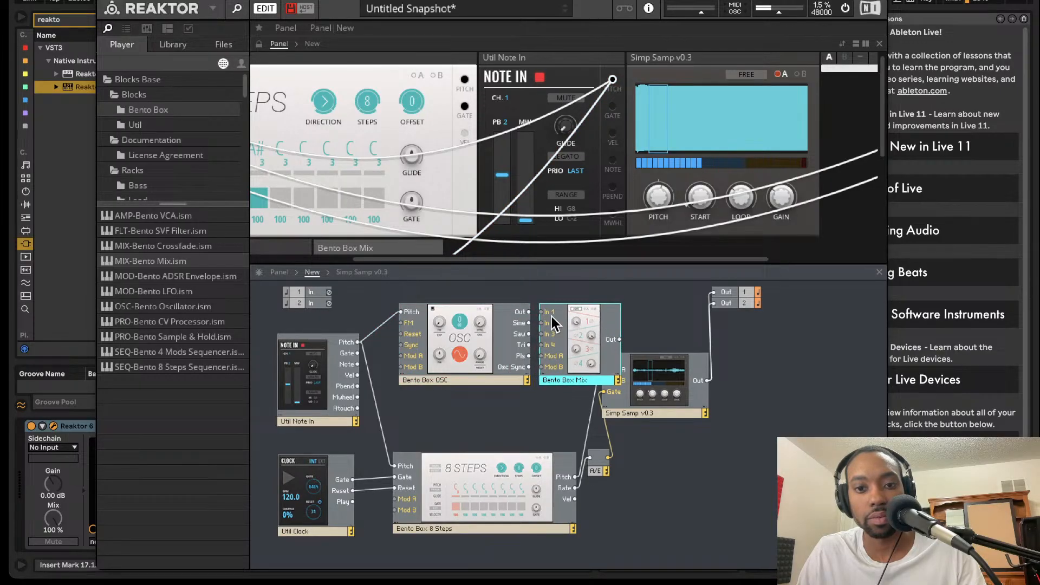
drag(529, 312, 541, 312)
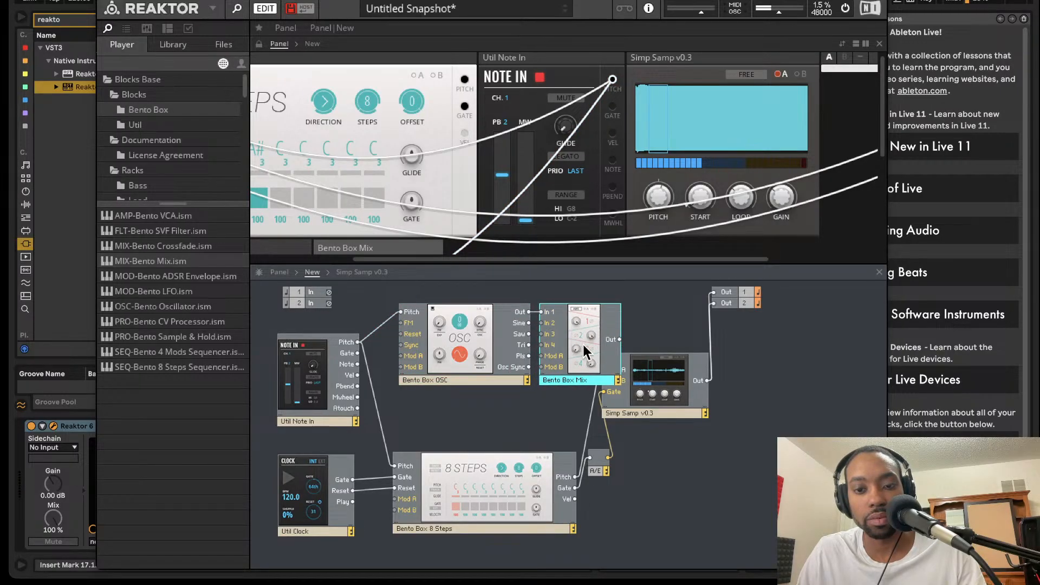
drag(582, 347, 707, 381)
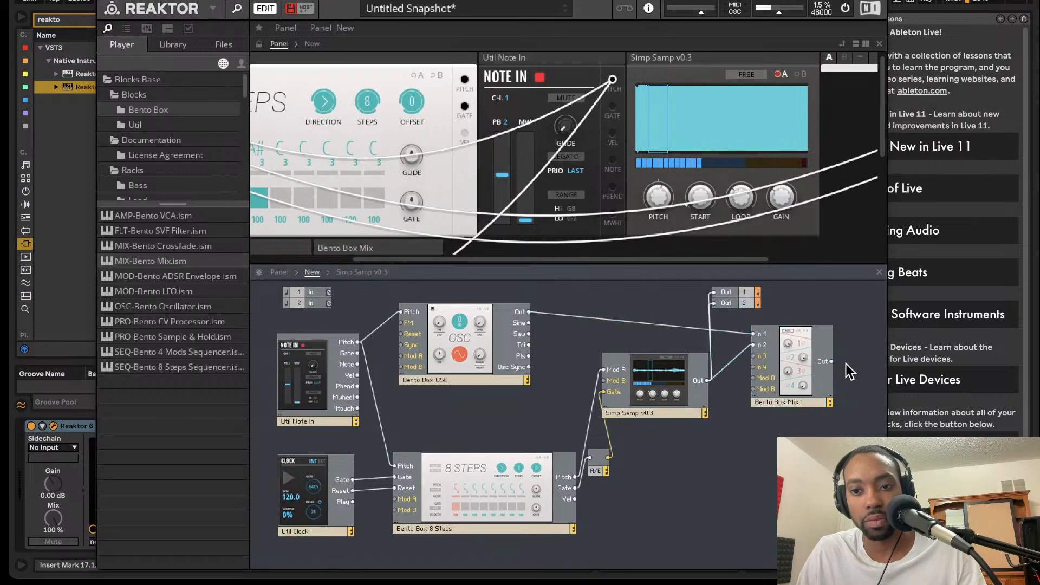
- Connect the Bento Box Mix output to both instrument outputs, Out 1 and Out 2
drag(828, 361, 719, 302)
drag(826, 361, 720, 292)
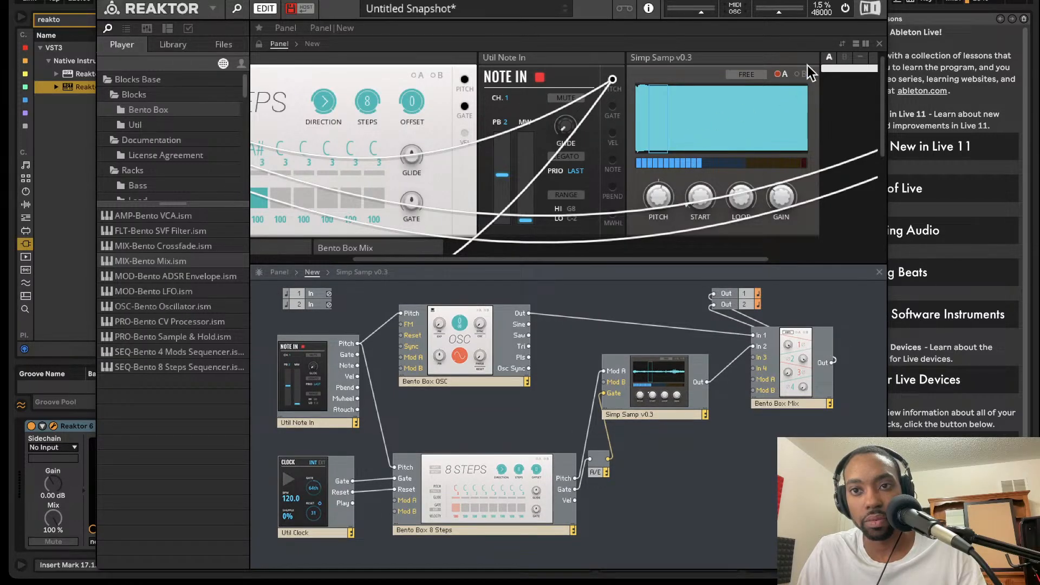
click(843, 7)
- Set the Bento Box OSC waveform to pulse and feed its Pitch input from the 8 Steps Pitch output instead of Note In
scroll(636, 70, down, 5)
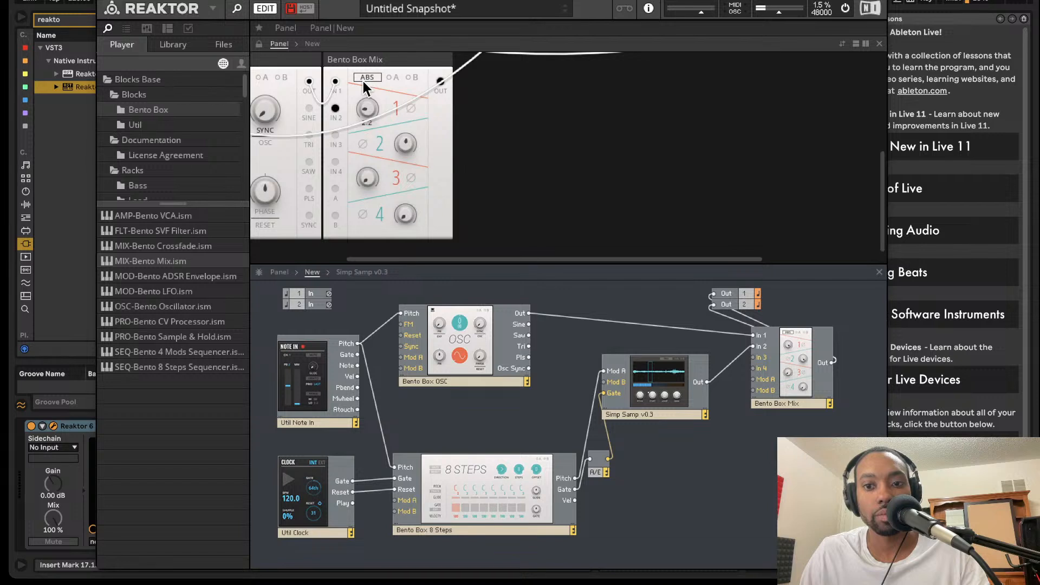
scroll(379, 162, left, 3)
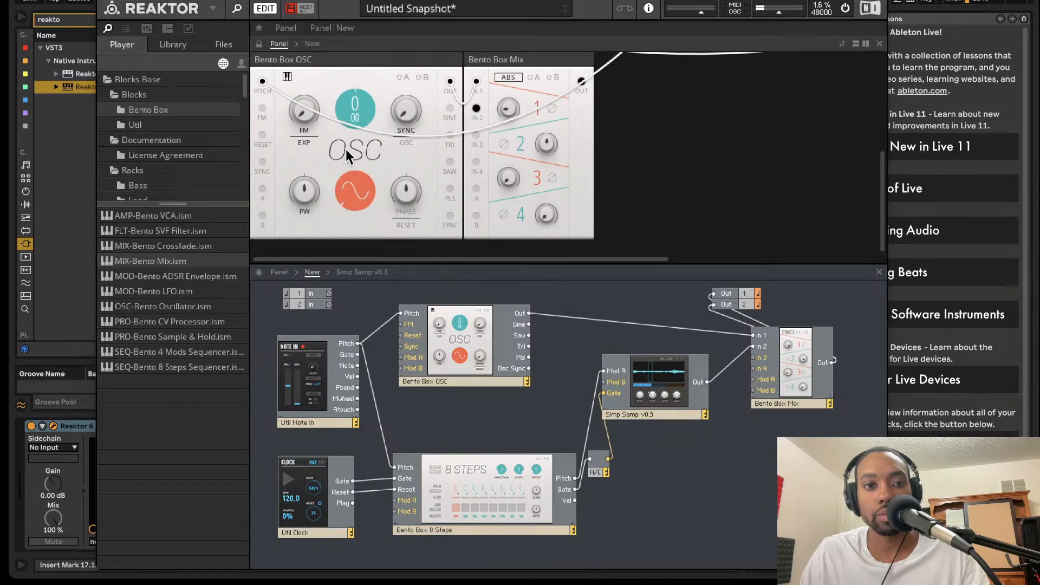
click(341, 184)
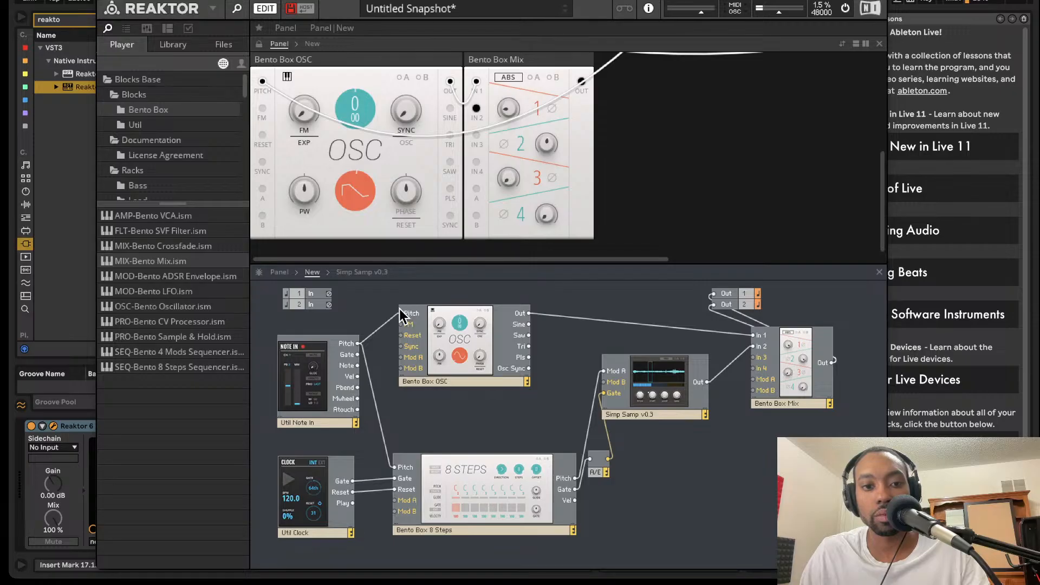
drag(405, 314, 580, 472)
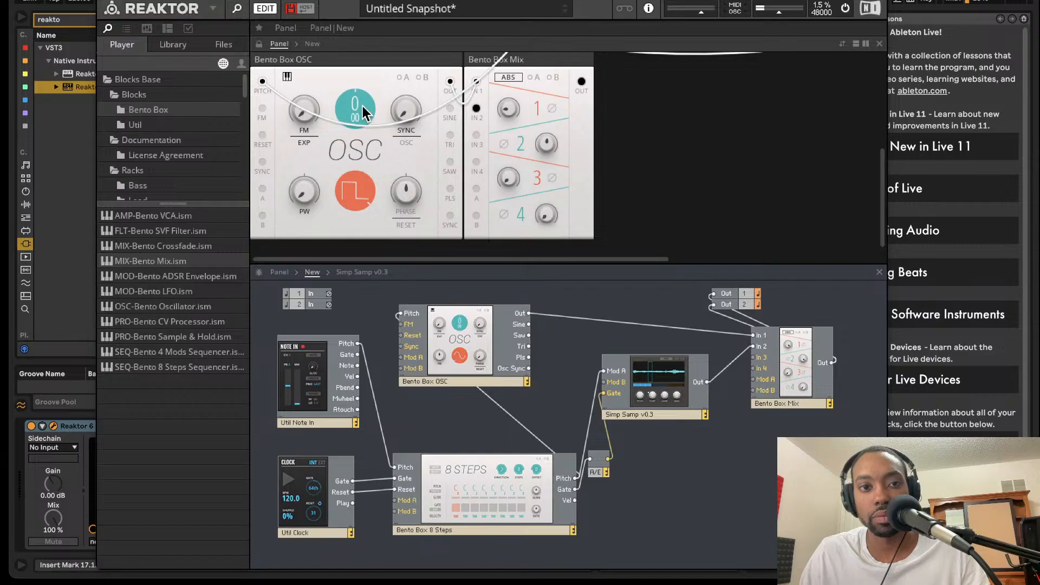
drag(364, 106, 345, 180)
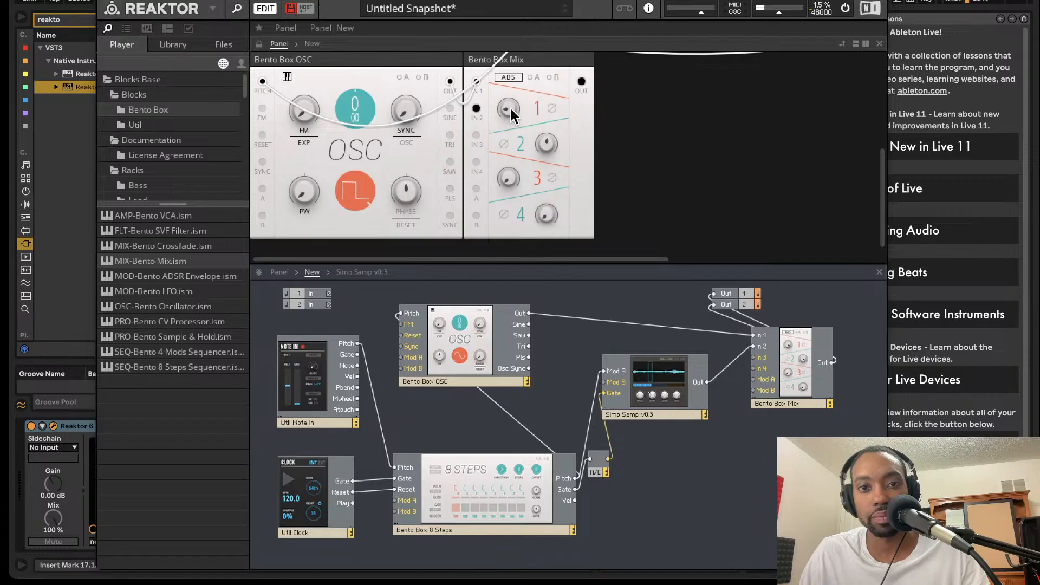
- Adjust the channel 1 level on Bento Box Mix and run the Util Clock on its internal (INT) setting
drag(512, 115, 509, 66)
scroll(425, 190, up, 5)
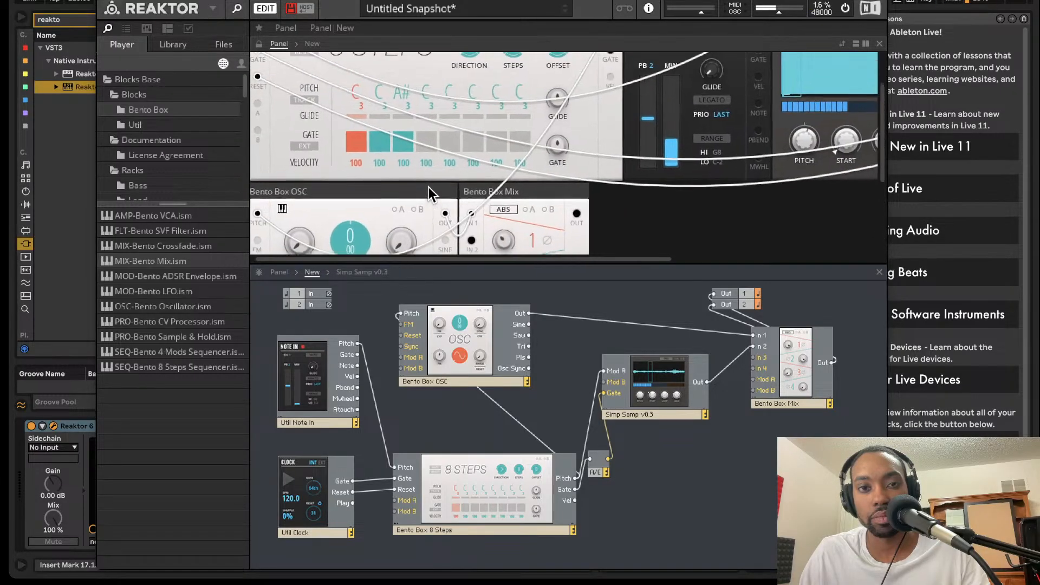
scroll(775, 143, up, 2)
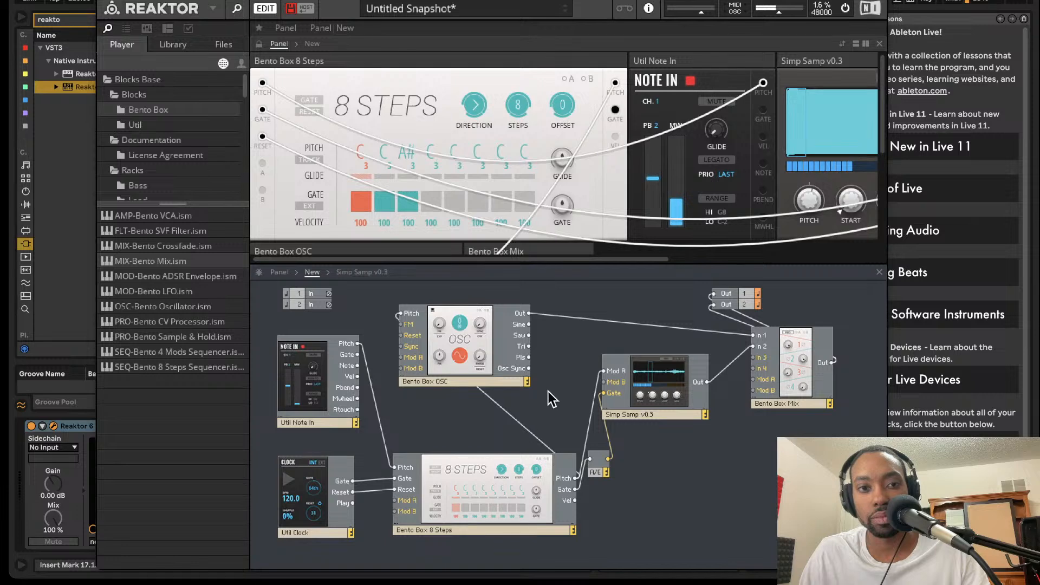
scroll(587, 174, right, 5)
click(760, 126)
scroll(758, 125, down, 1)
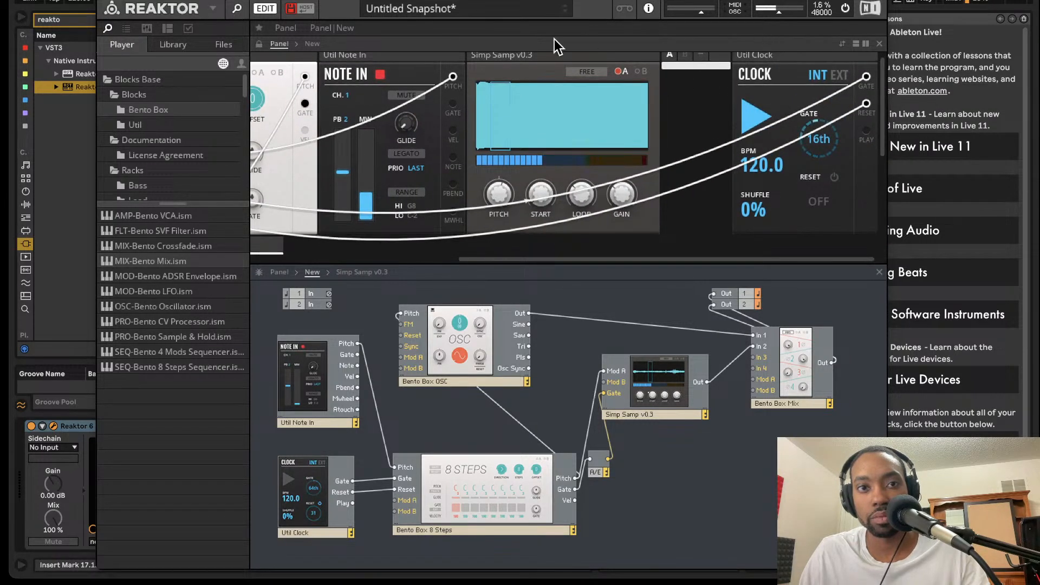
mouse_move(418, 55)
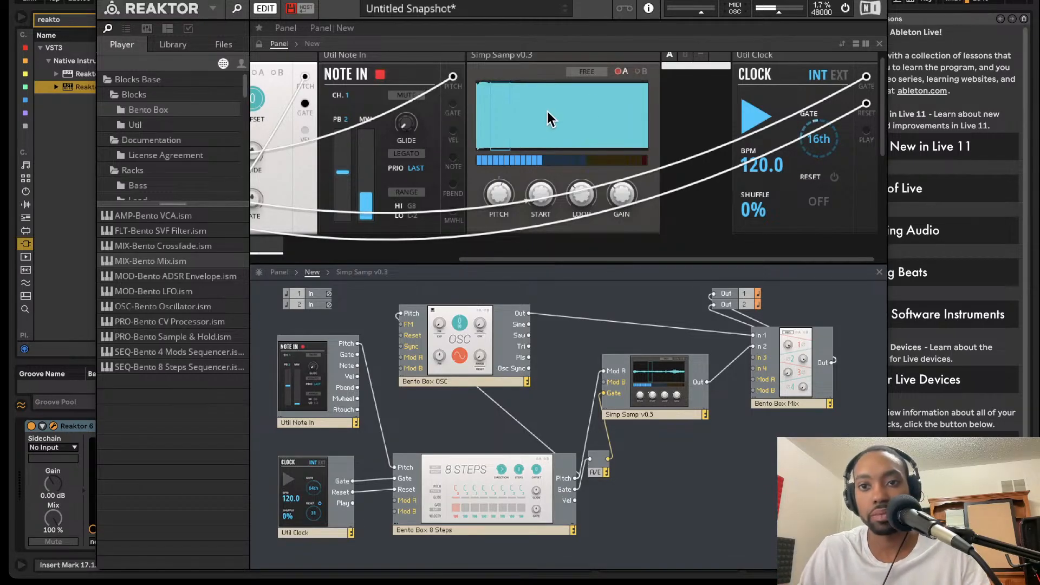
scroll(601, 122, left, 5)
key(ctrl+Right)
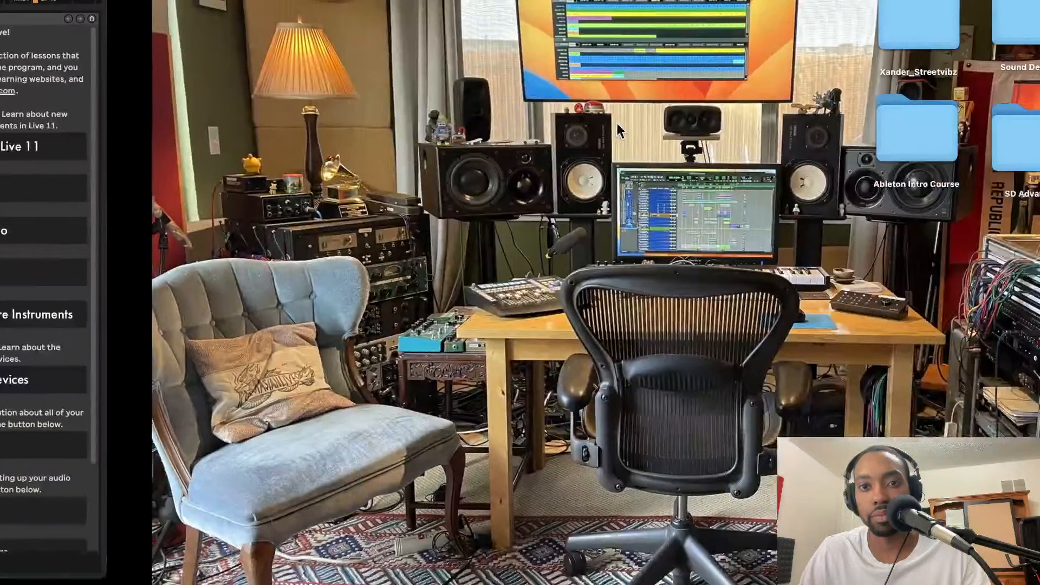
key(ctrl+Left)
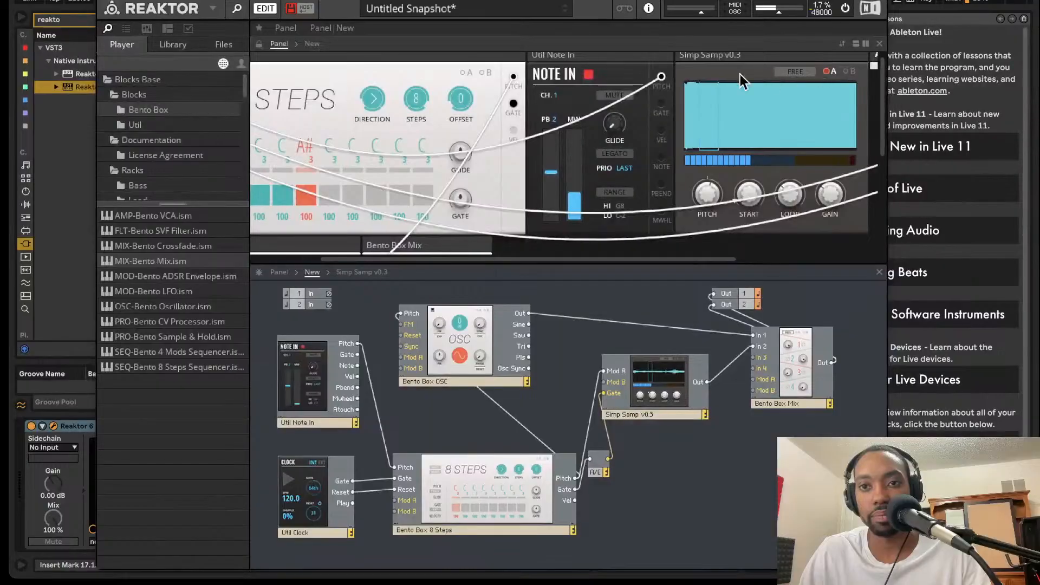
- Stop the Util Clock and switch it back to EXT
scroll(720, 74, left, 3)
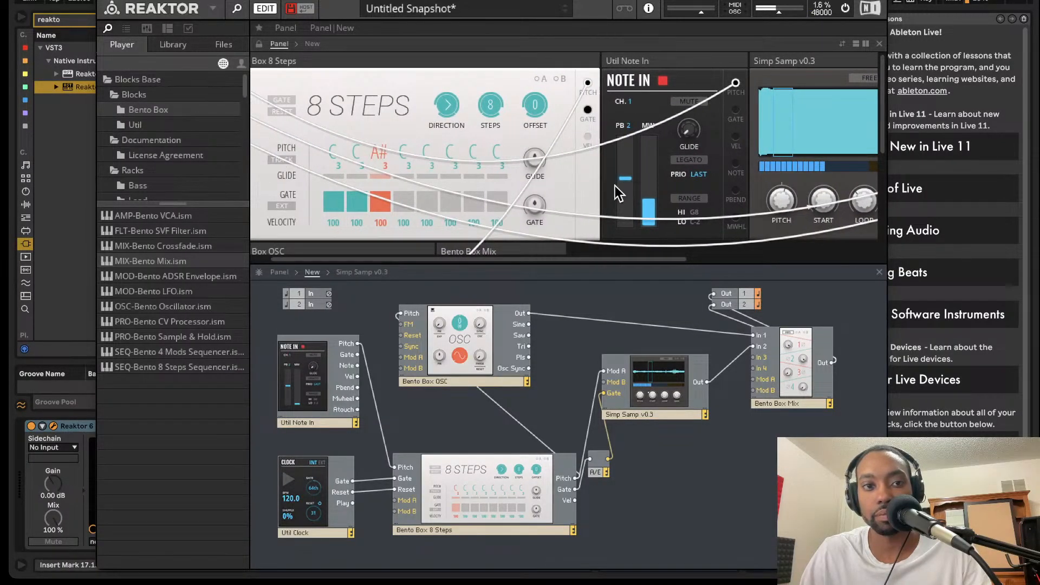
scroll(547, 158, right, 10)
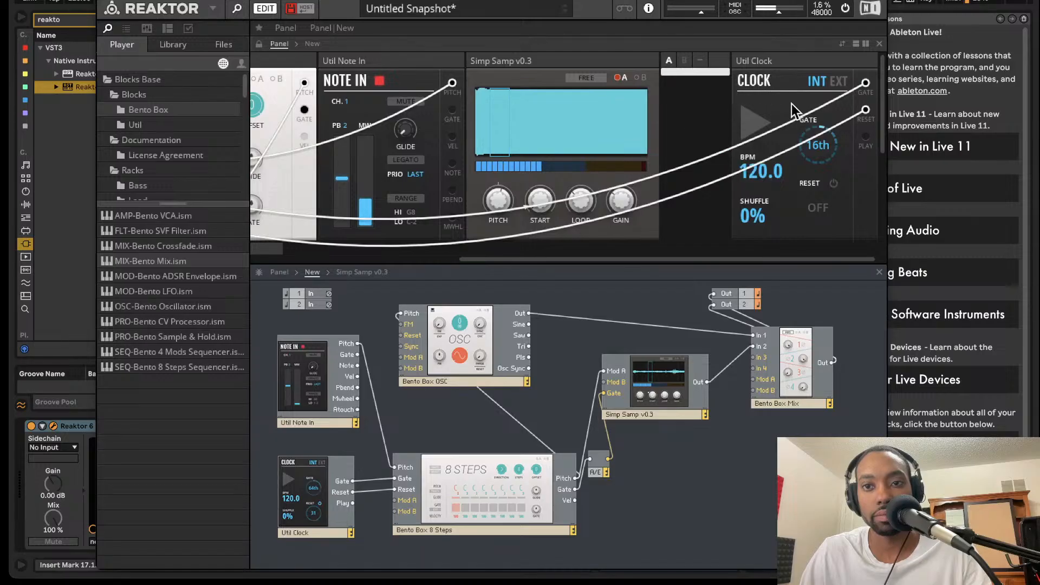
click(845, 81)
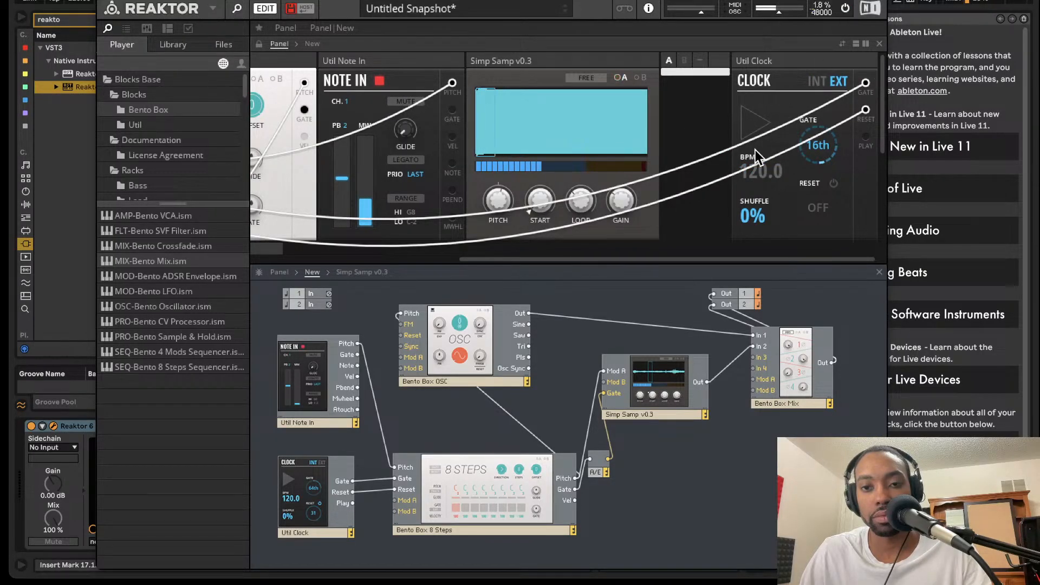
- Set Simp Samp's Pitch knob to 100.0 and try adjusting the selected region in its waveform display
scroll(728, 166, left, 6)
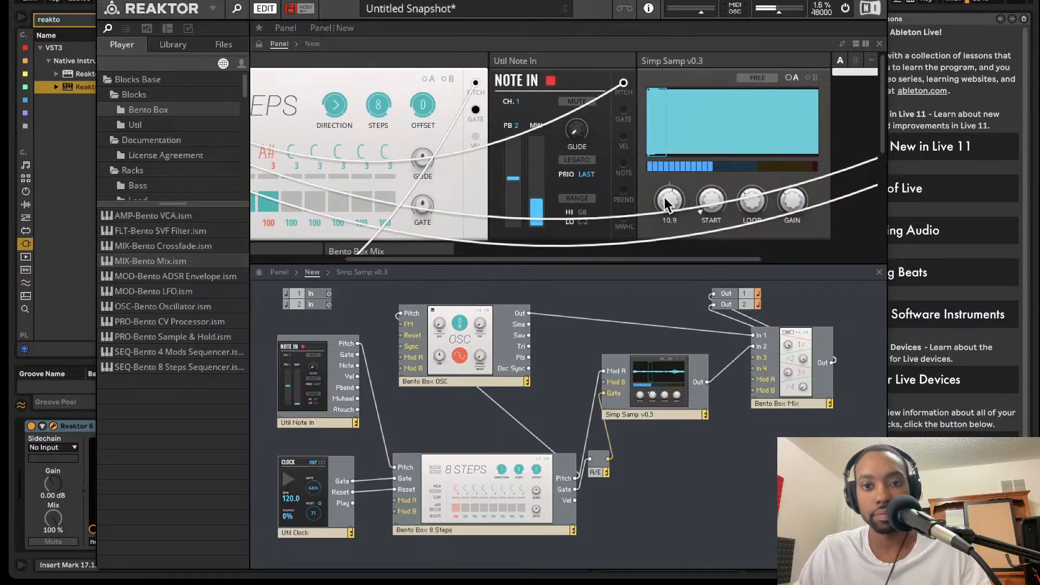
scroll(669, 201, up, 2)
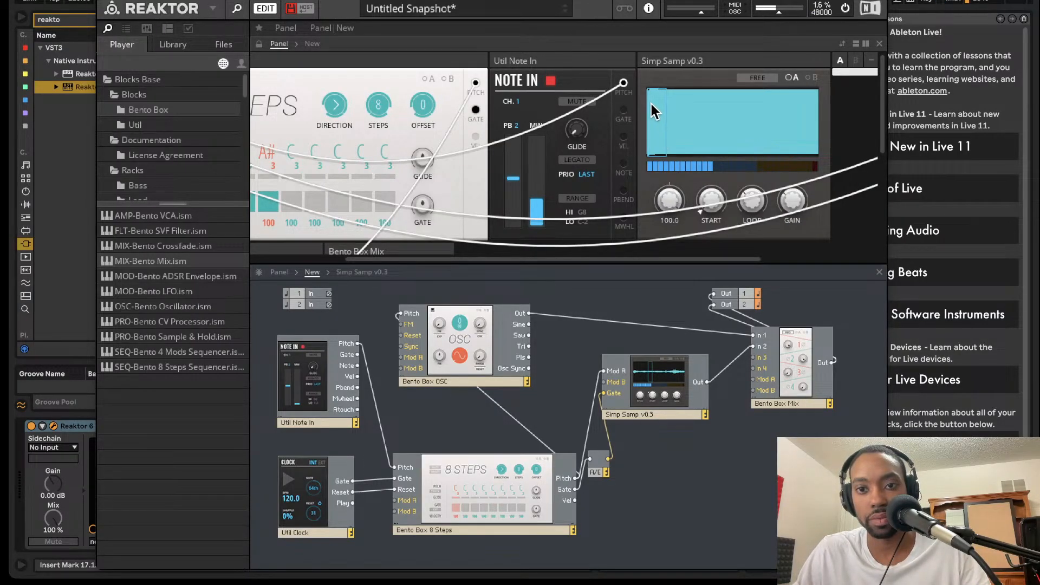
drag(655, 111, 655, 133)
drag(661, 163, 662, 130)
drag(658, 87, 661, 164)
scroll(548, 194, down, 5)
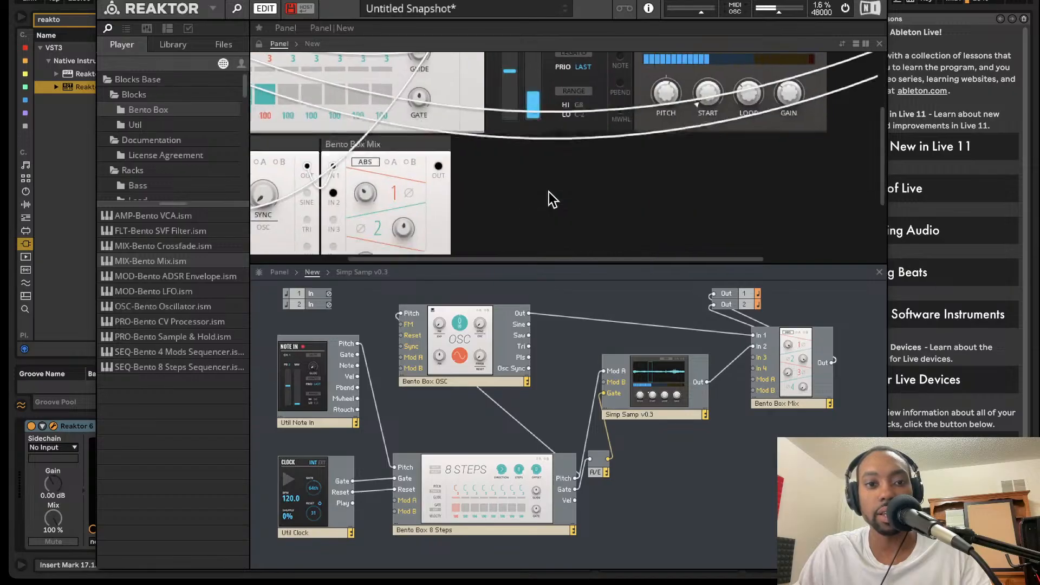
scroll(432, 221, up, 5)
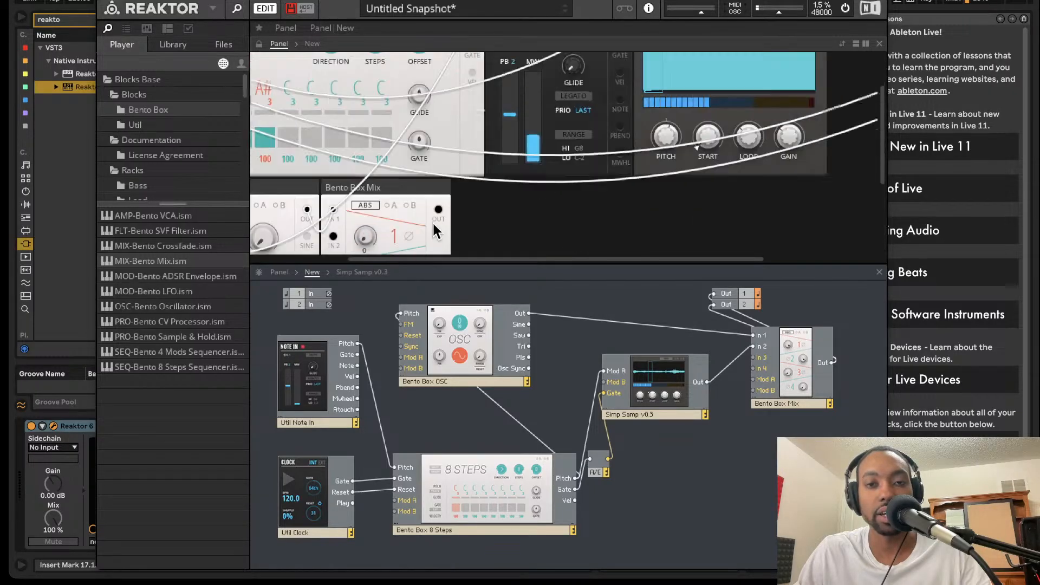
scroll(606, 177, right, 2)
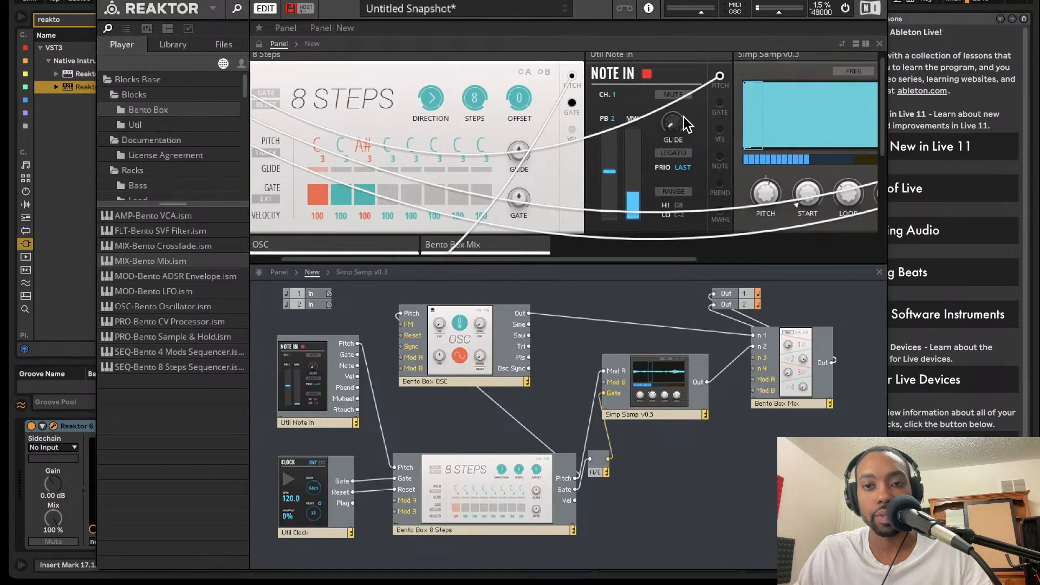
- Set Reaktor's audio recorder to write to a new file, boing.aif, on the Desktop and arm it for recording
click(632, 10)
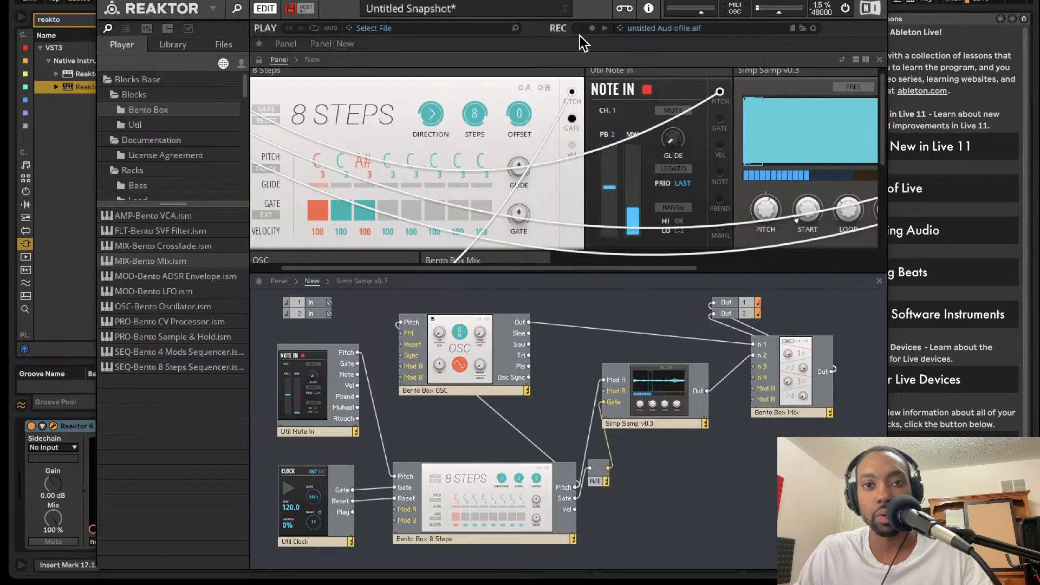
click(804, 29)
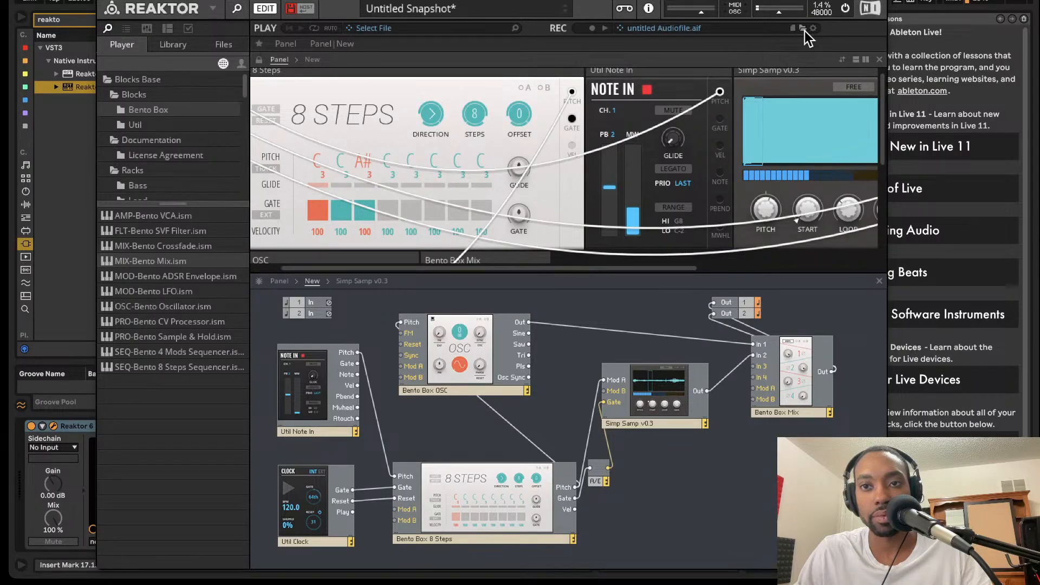
text(boing.aif)
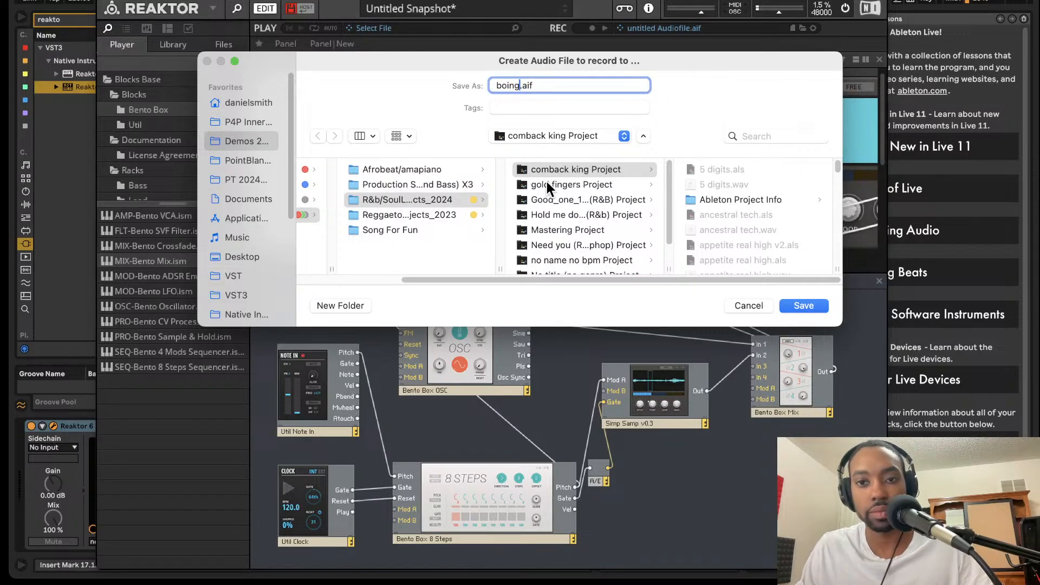
scroll(547, 181, left, 3)
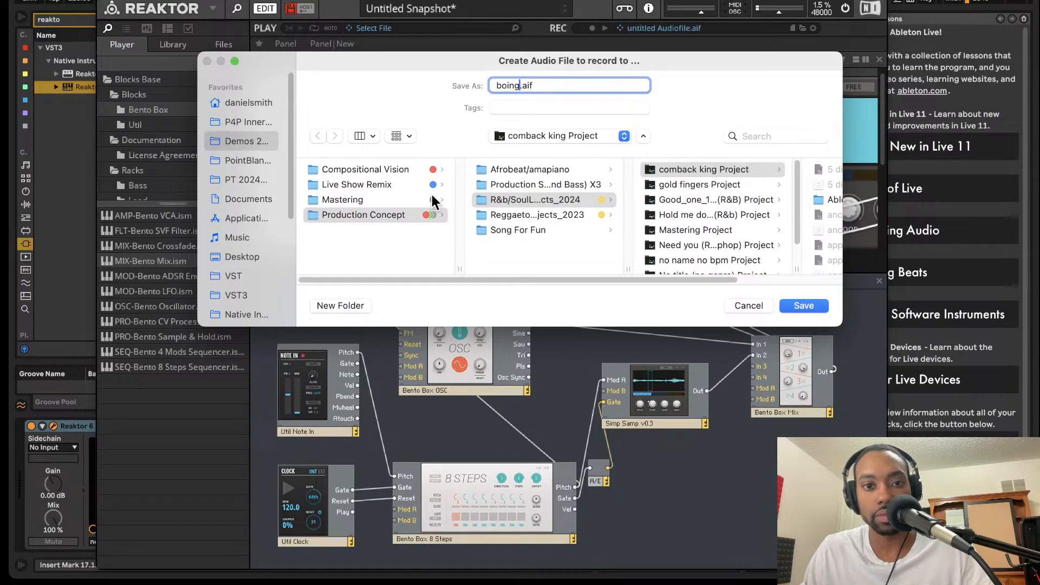
scroll(434, 189, right, 3)
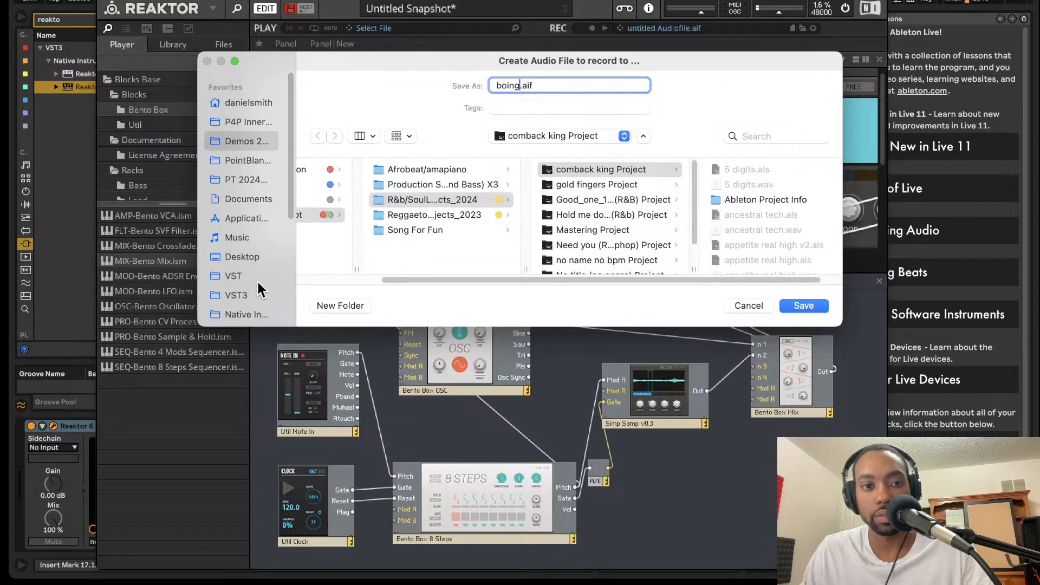
click(242, 256)
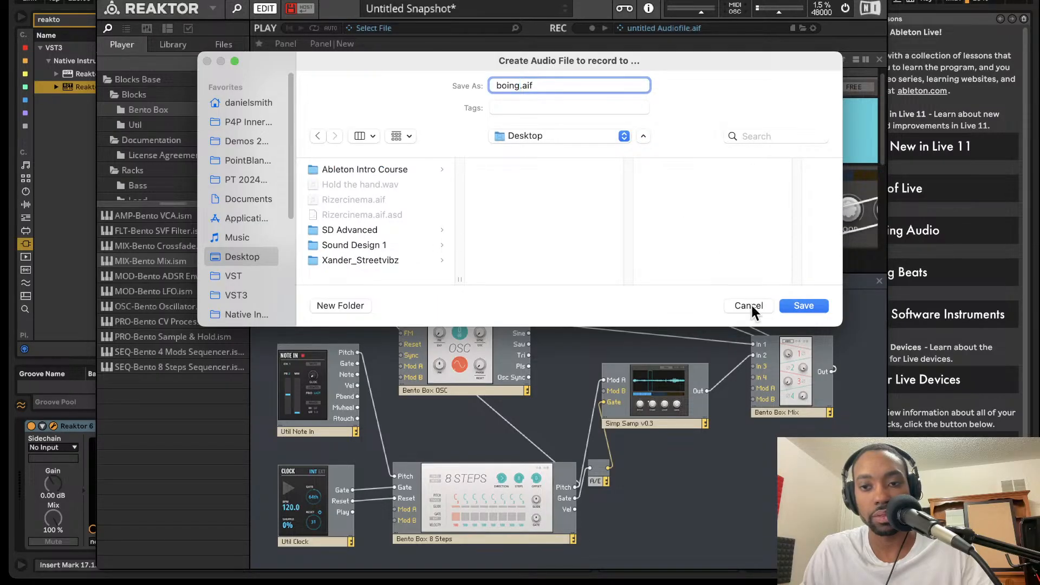
click(804, 306)
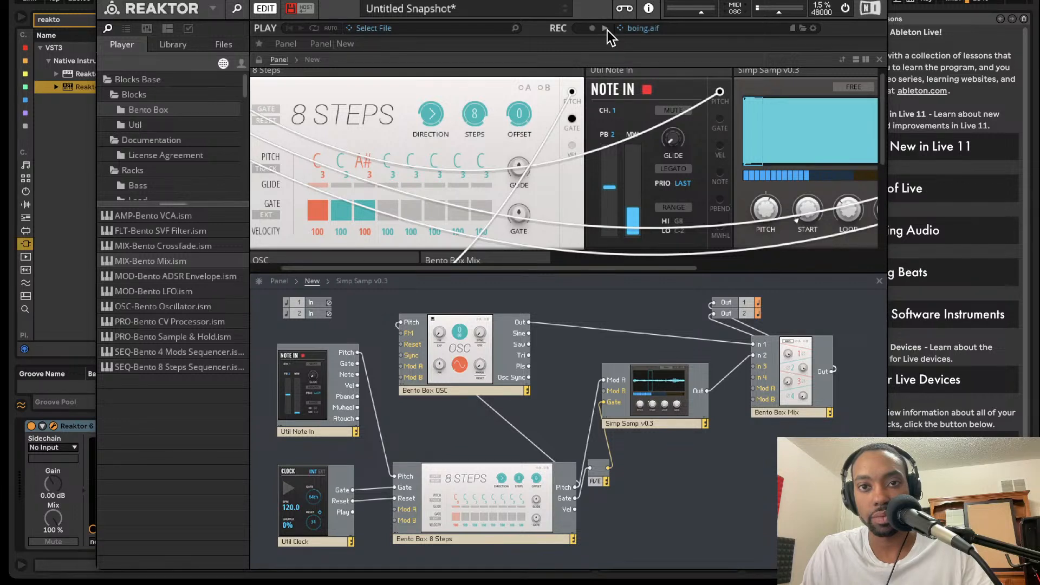
click(592, 28)
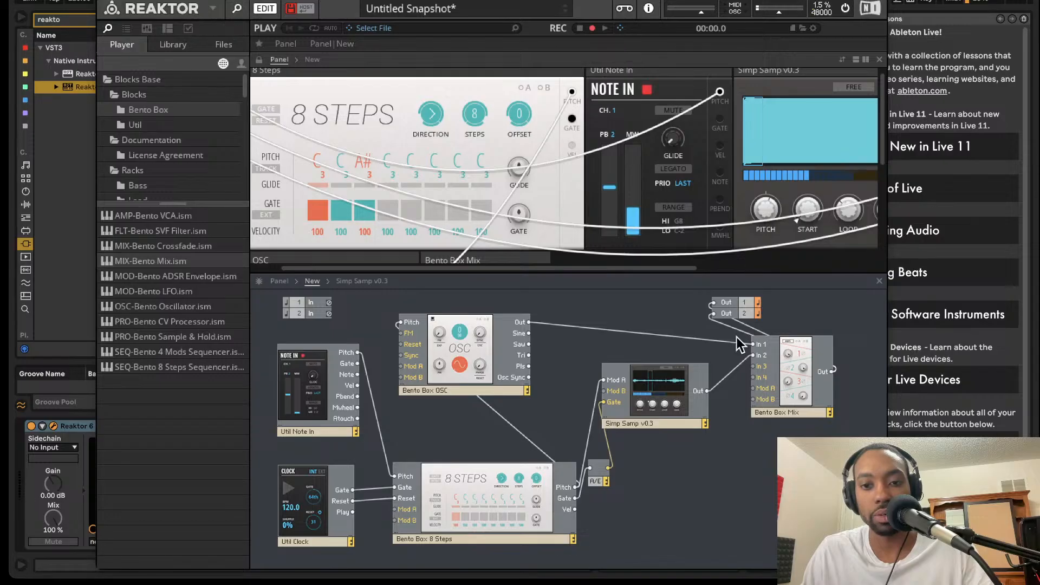
scroll(723, 177, right, 2)
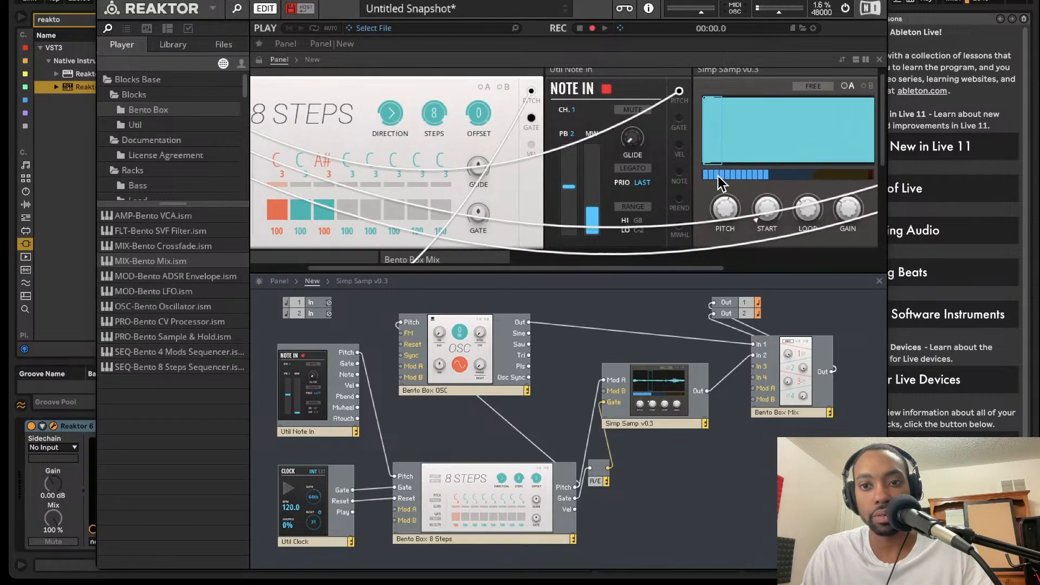
scroll(733, 213, down, 1)
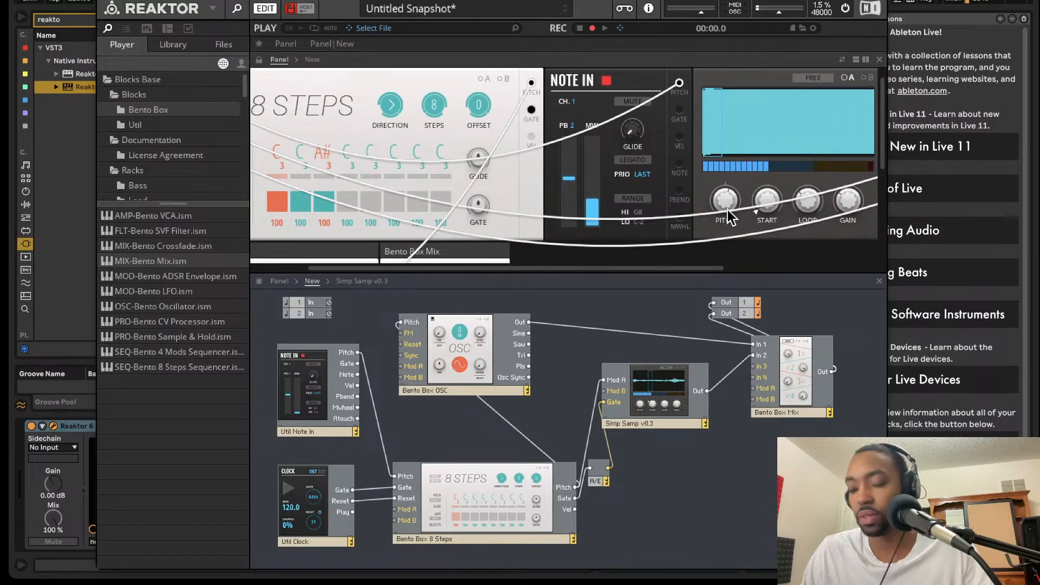
right_click(721, 186)
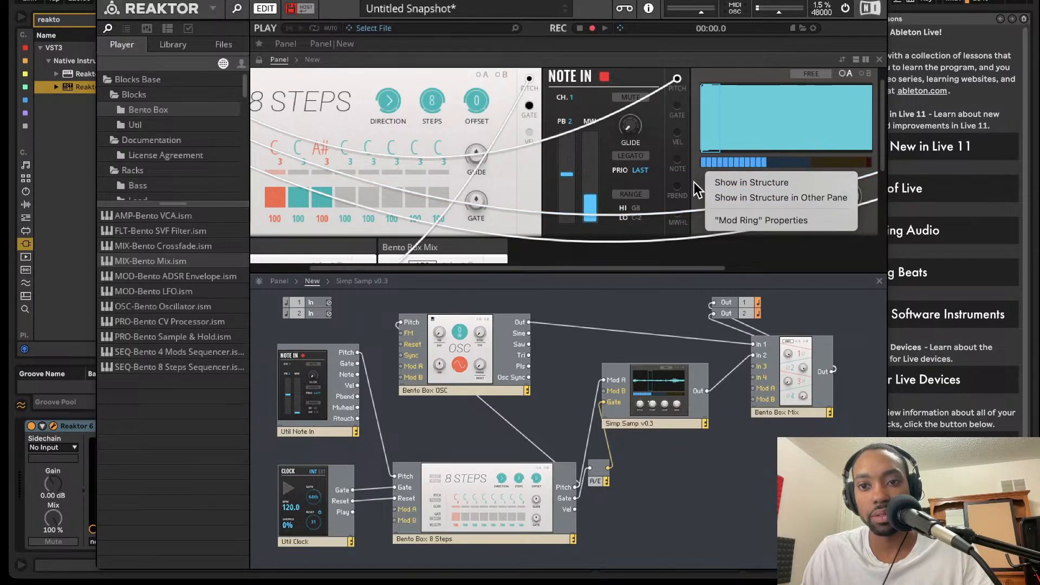
click(693, 183)
scroll(719, 194, up, 1)
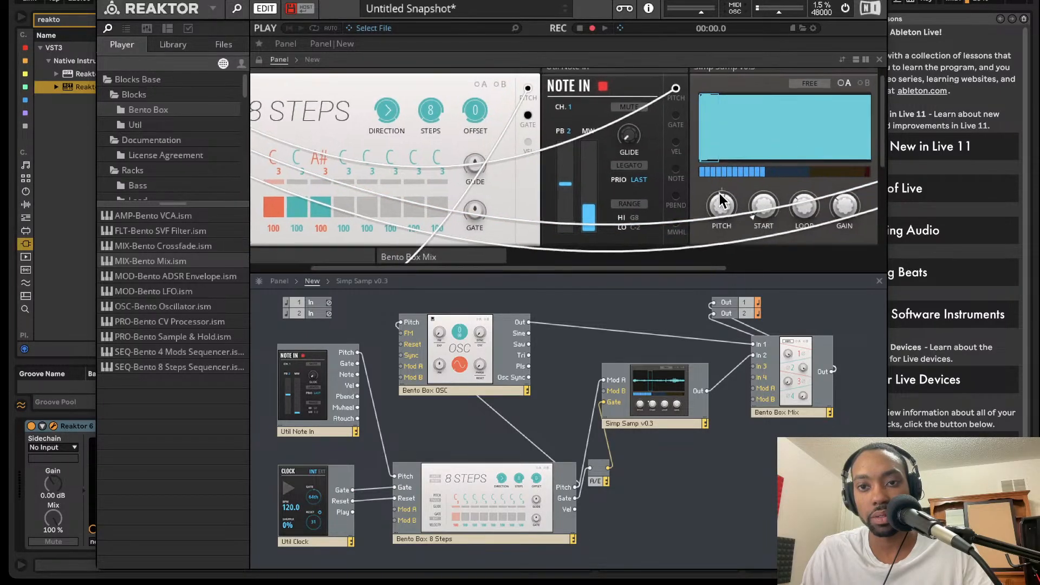
scroll(720, 194, down, 1)
scroll(719, 194, up, 1)
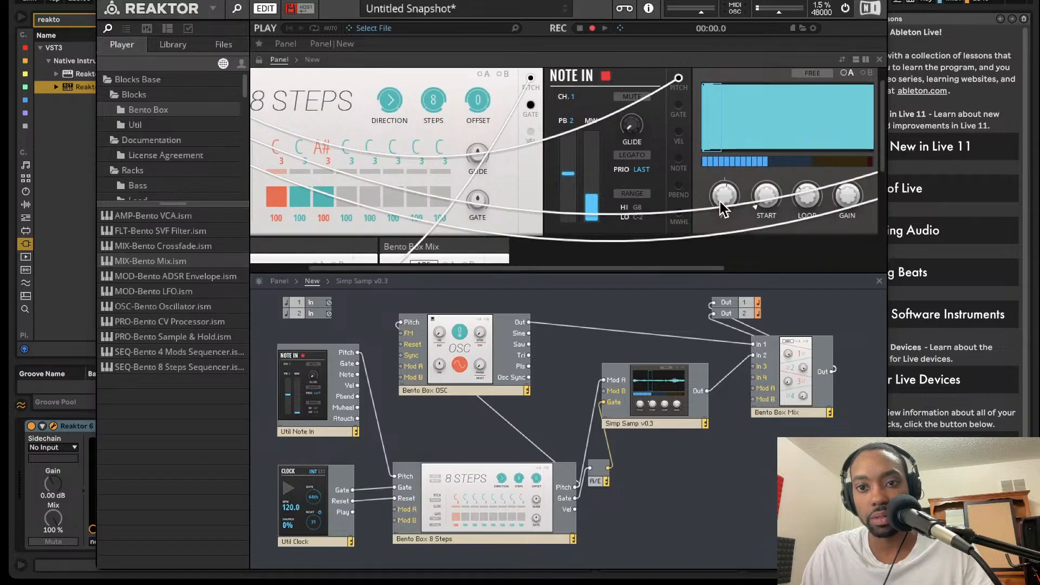
scroll(721, 200, down, 1)
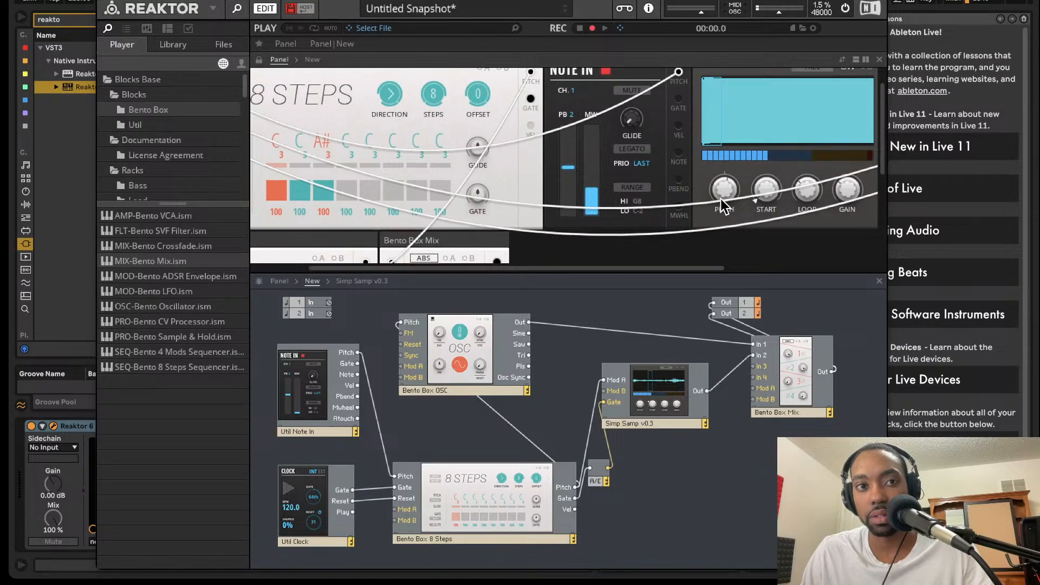
scroll(687, 118, down, 1)
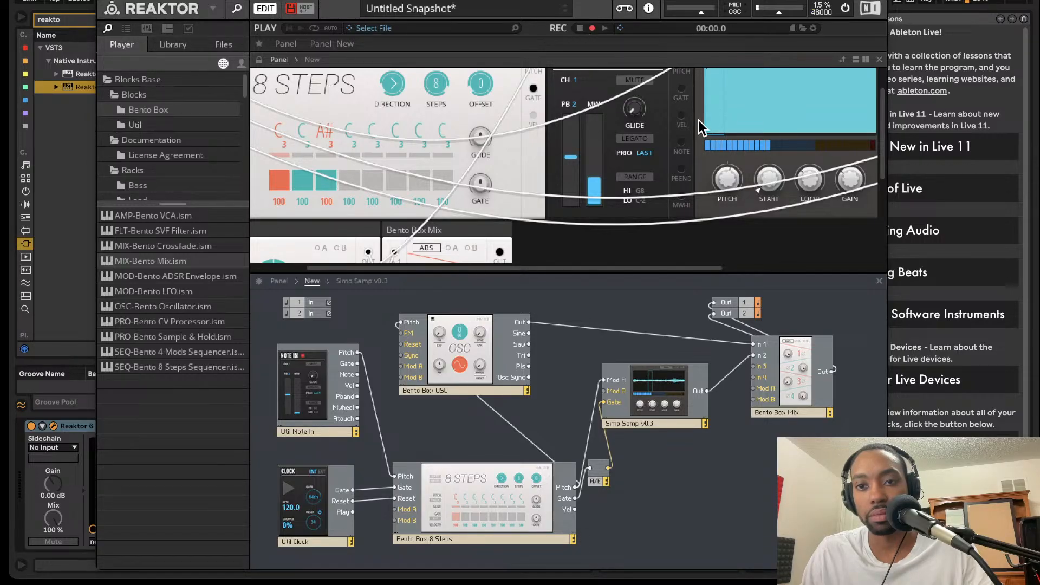
scroll(728, 181, up, 1)
mouse_move(728, 184)
mouse_down()
mouse_move(728, 141)
mouse_move(728, 176)
mouse_move(709, 177)
mouse_up()
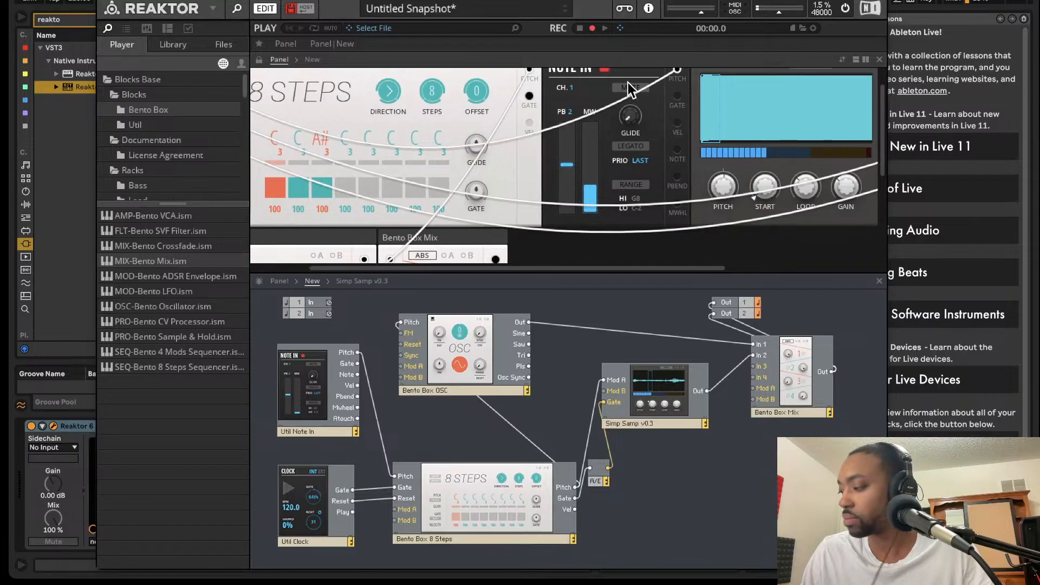
scroll(626, 82, down, 1)
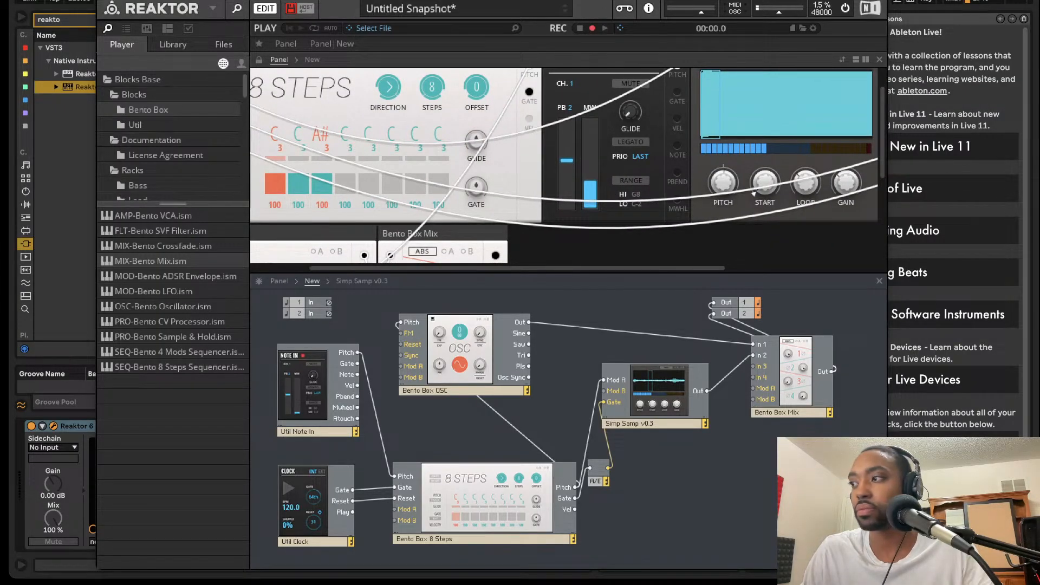
key(super+Tab)
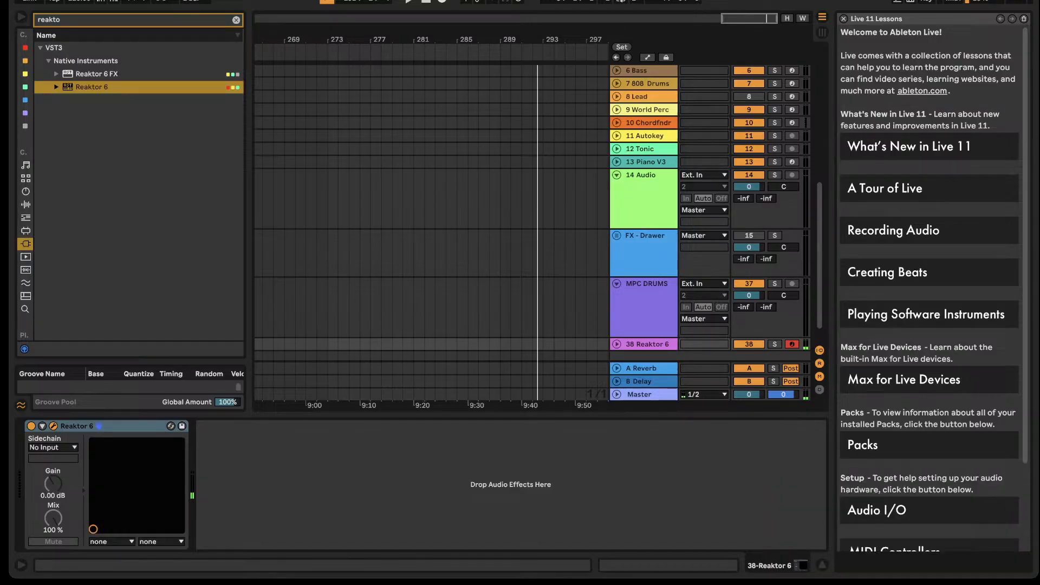
click(710, 503)
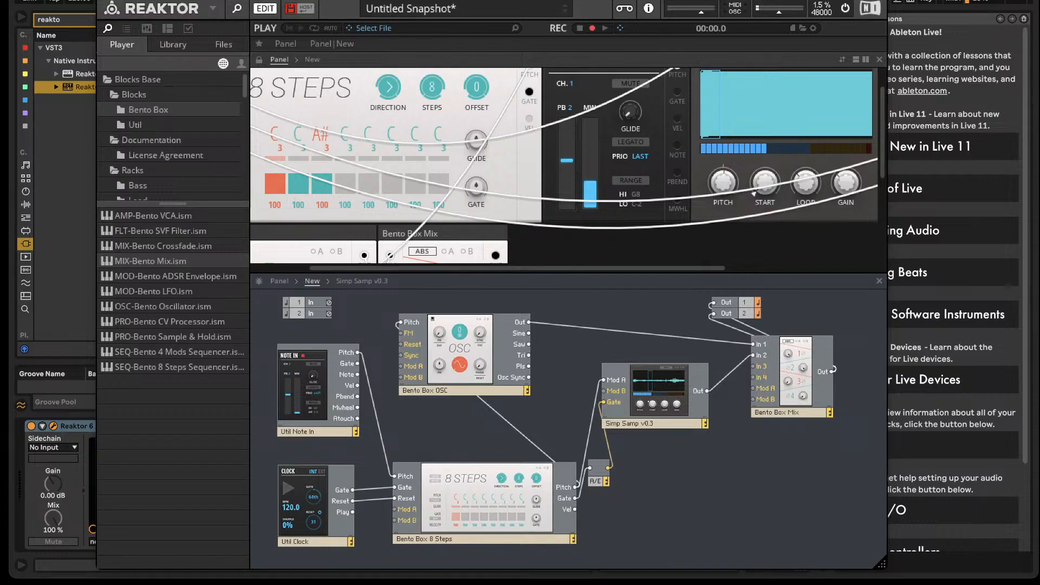
drag(395, 470, 395, 476)
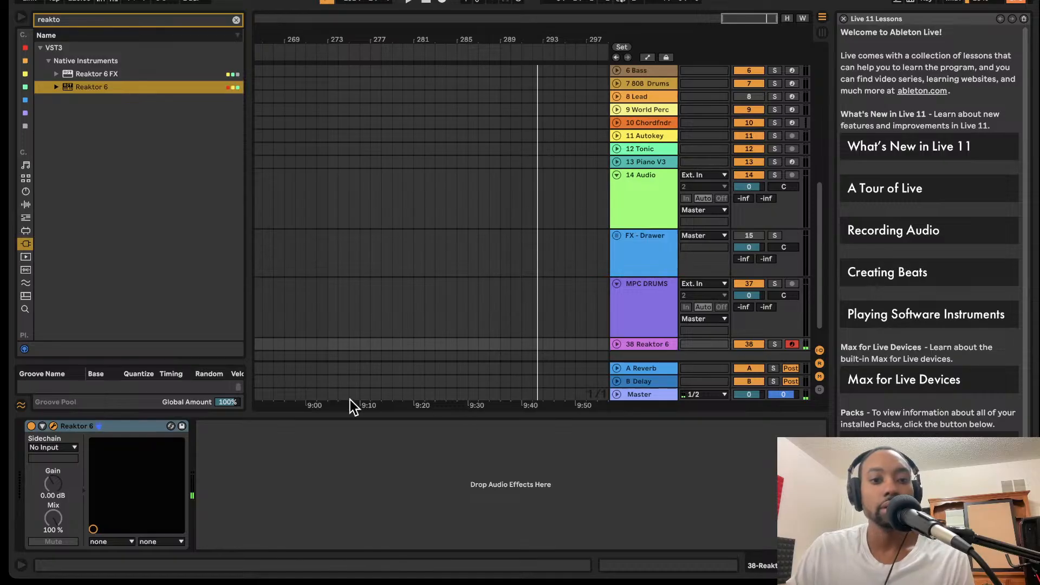
click(54, 426)
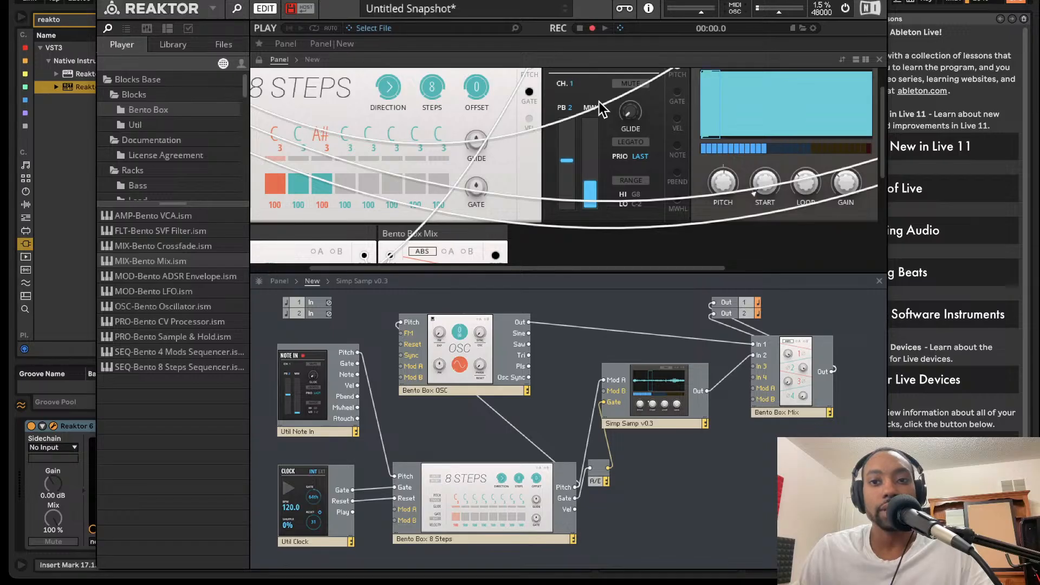
- Assign Simp Samp's Pitch knob with MIDI & OSC Learn and record a take into boing.aif
scroll(660, 87, down, 1)
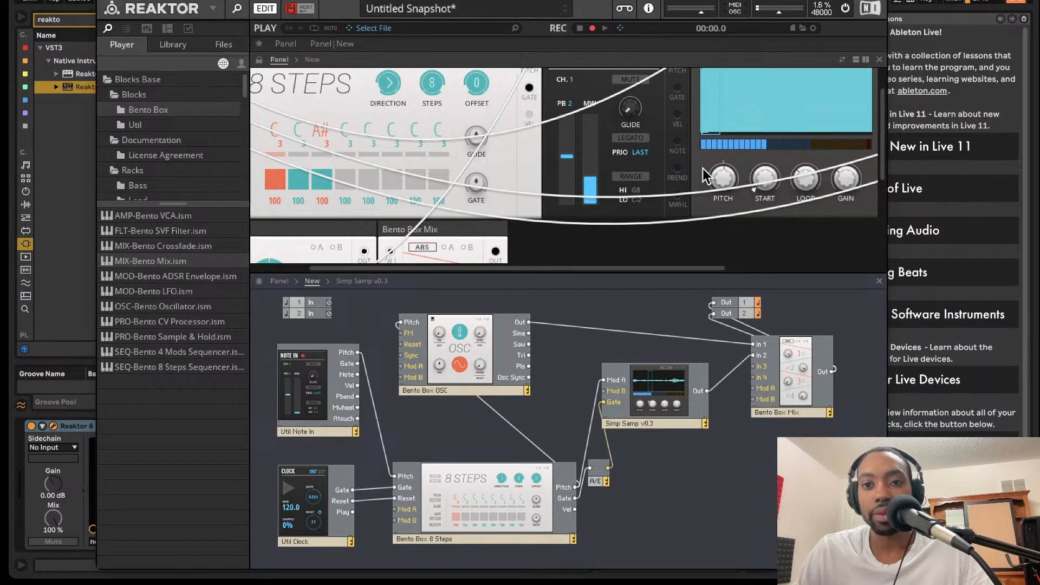
right_click(724, 179)
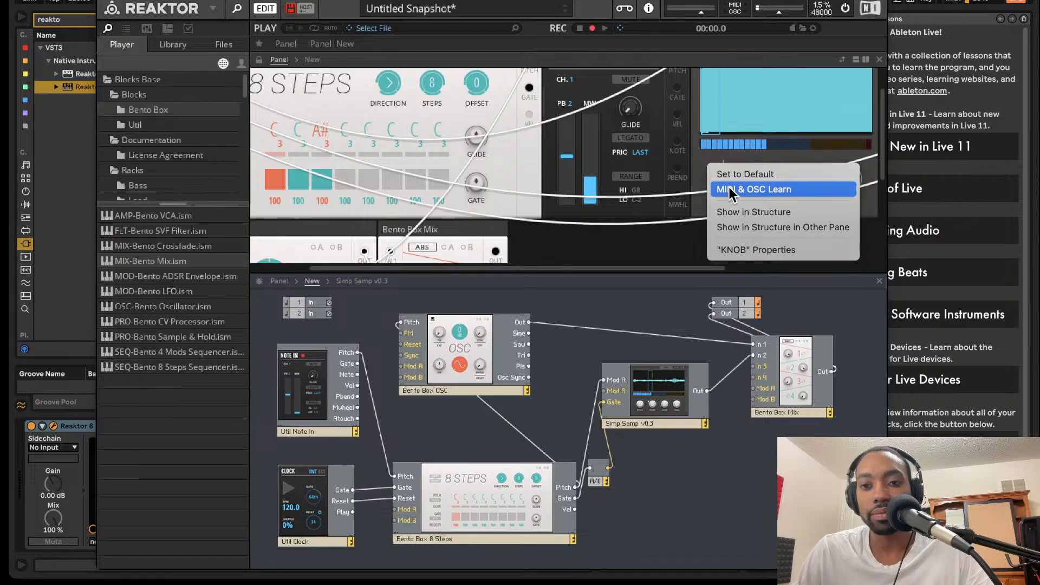
click(730, 190)
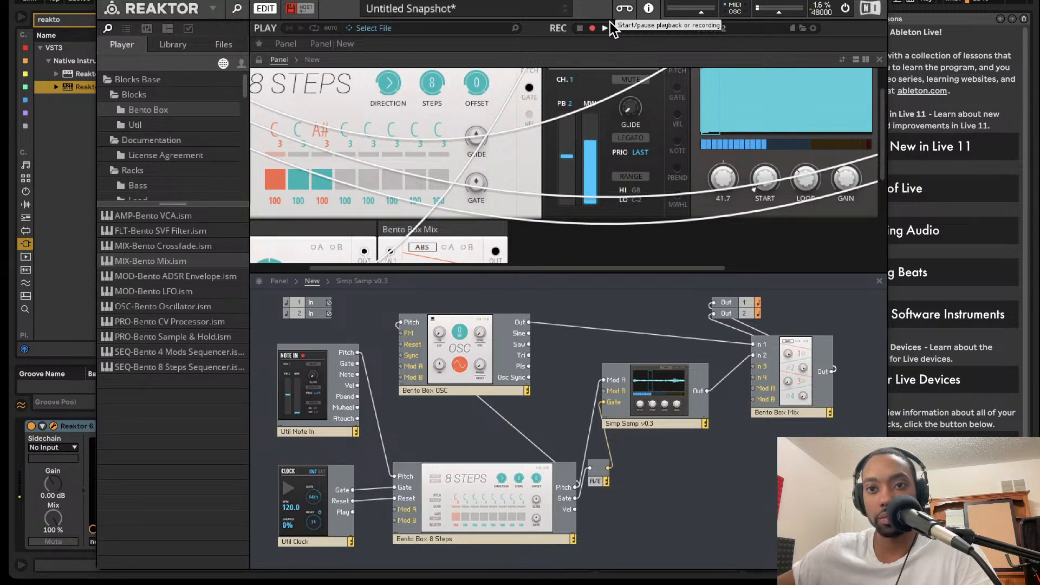
click(605, 27)
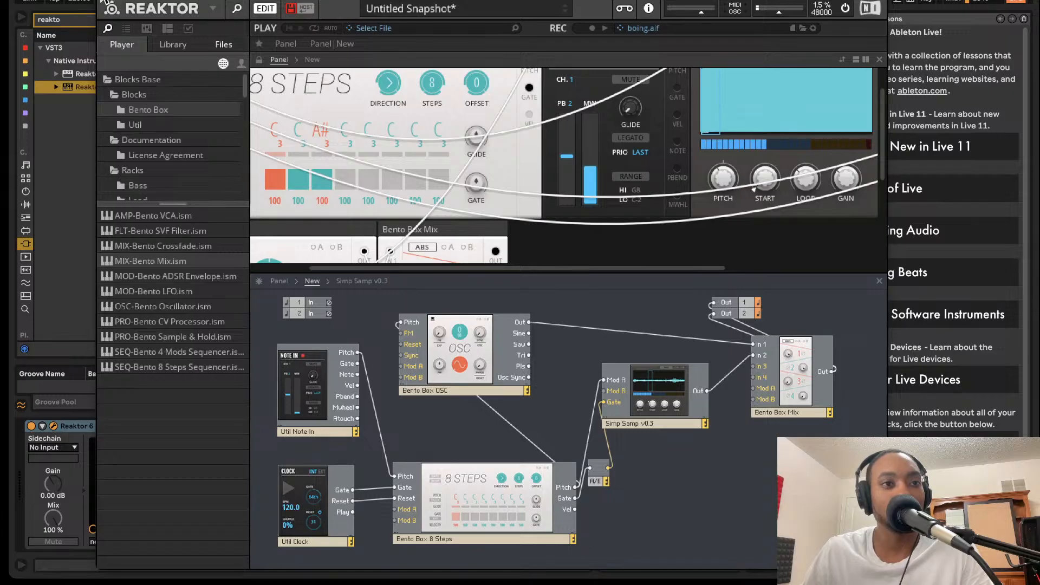
- Turn off Reaktor's audio engine, reveal the desktop, and move boing.aif into the open space near the middle
click(844, 8)
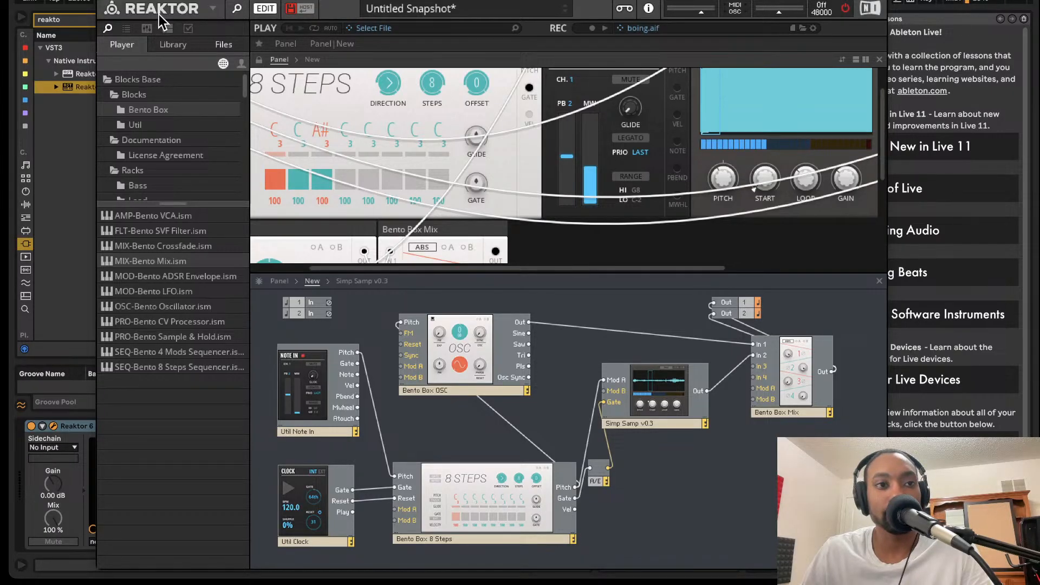
click(103, 1)
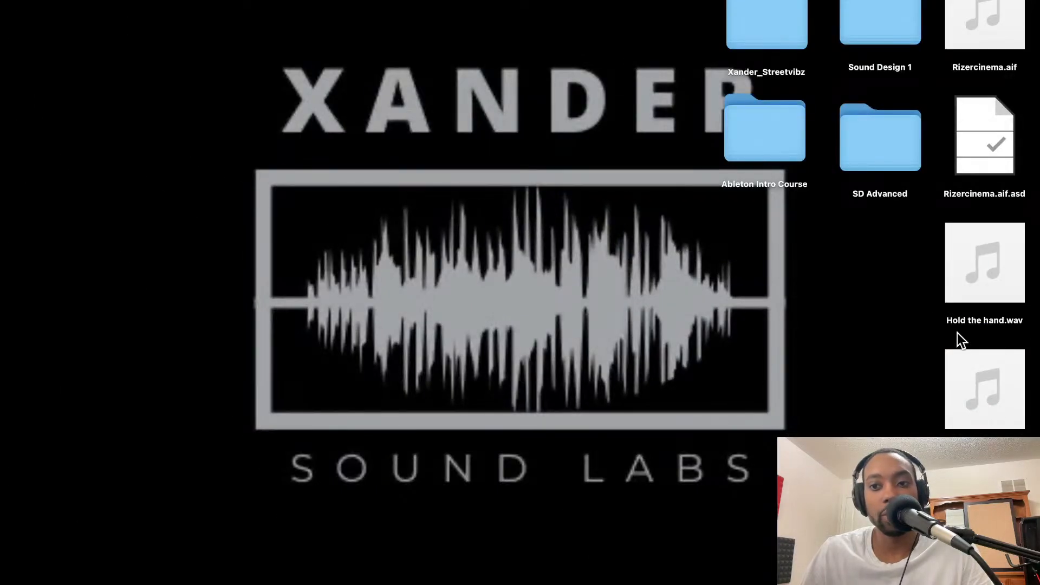
drag(963, 378, 723, 353)
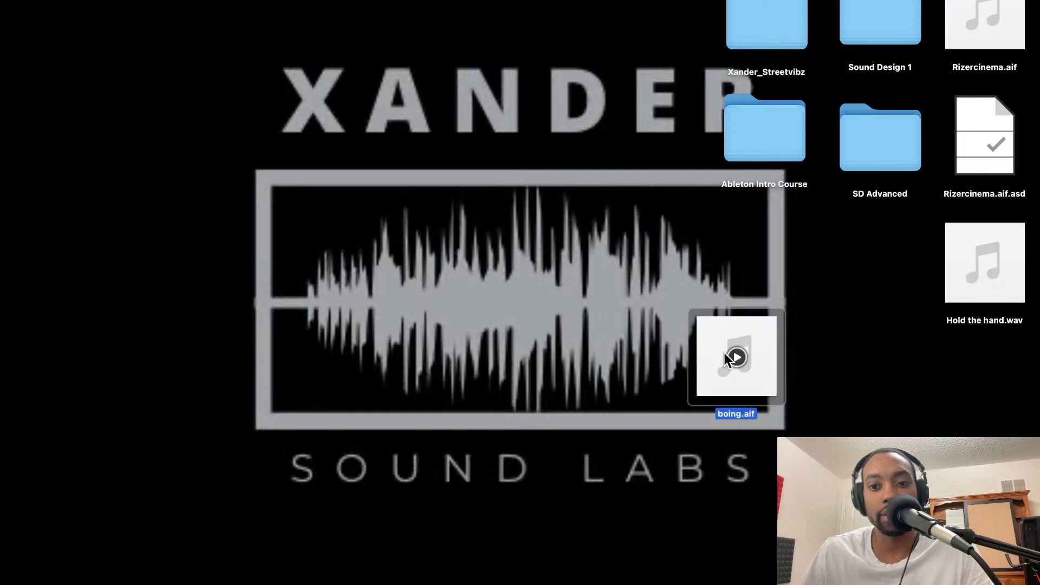
- Switch to Ableton Live and shift its window aside so that boing.aif on the desktop is uncovered
mouse_move(494, 579)
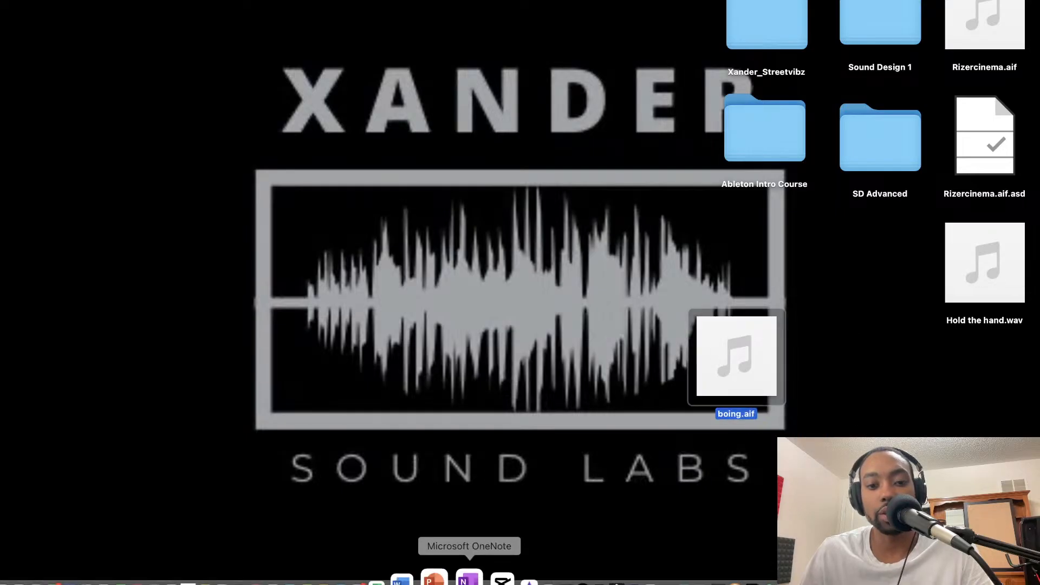
click(531, 578)
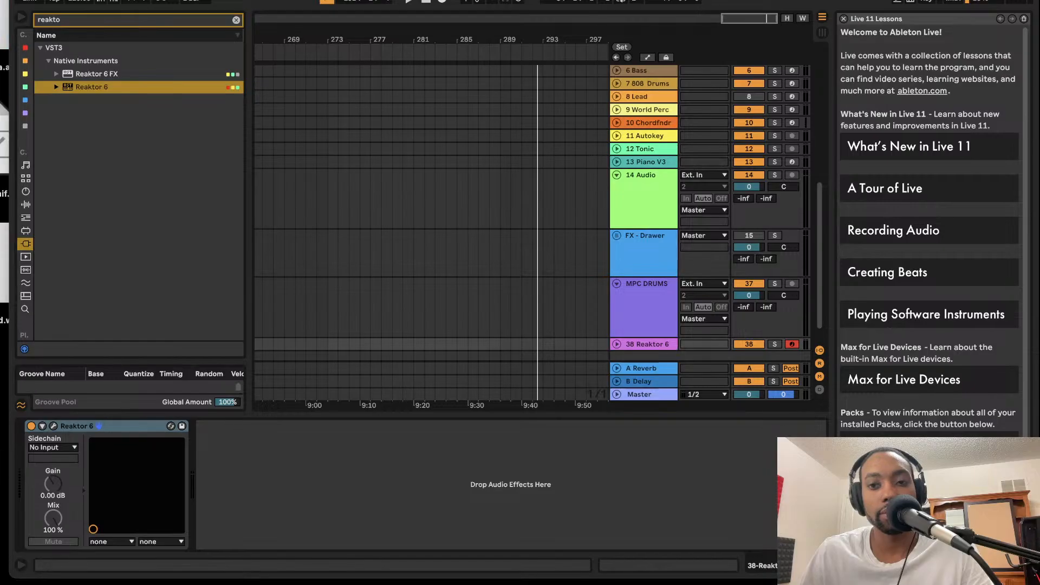
key(ctrl+super+f)
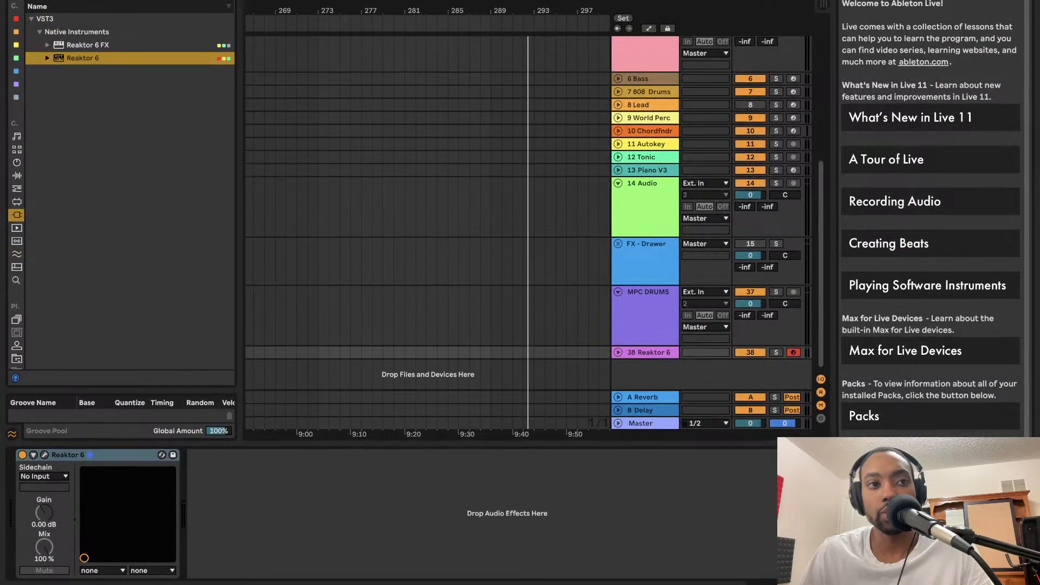
key(ctrl+super+f)
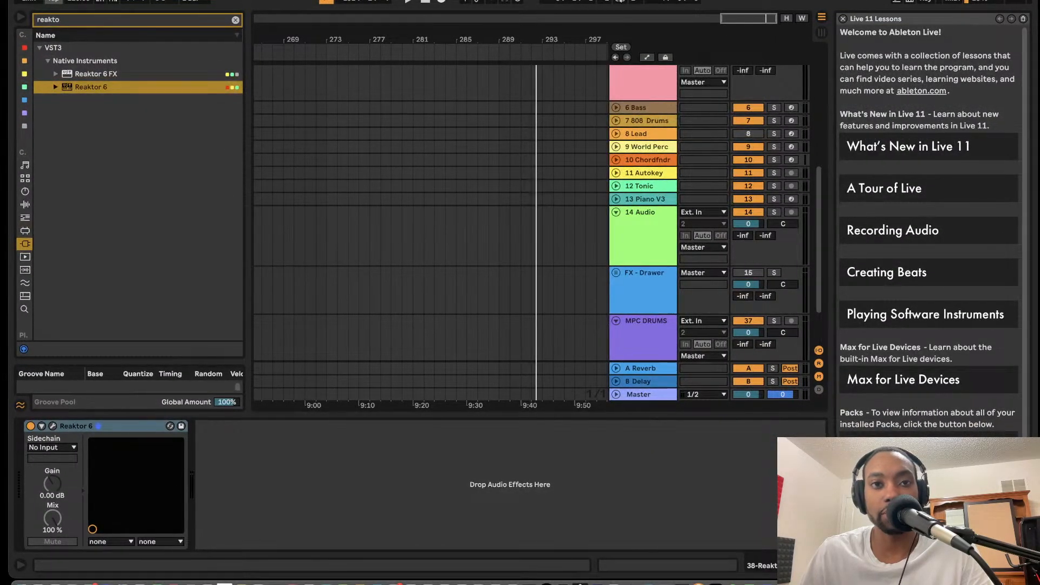
drag(541, 1, 228, 0)
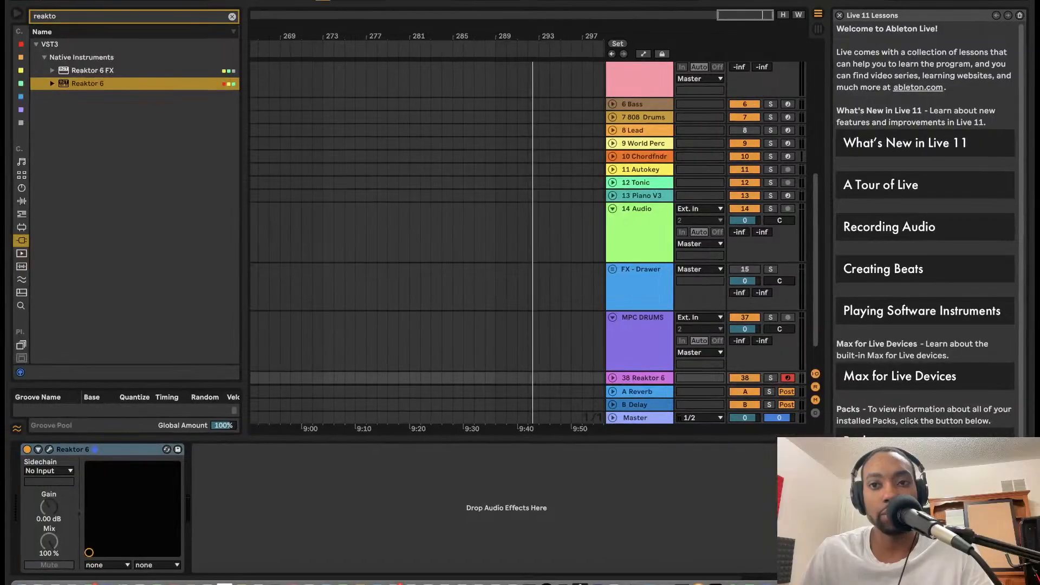
drag(774, 2, 501, 0)
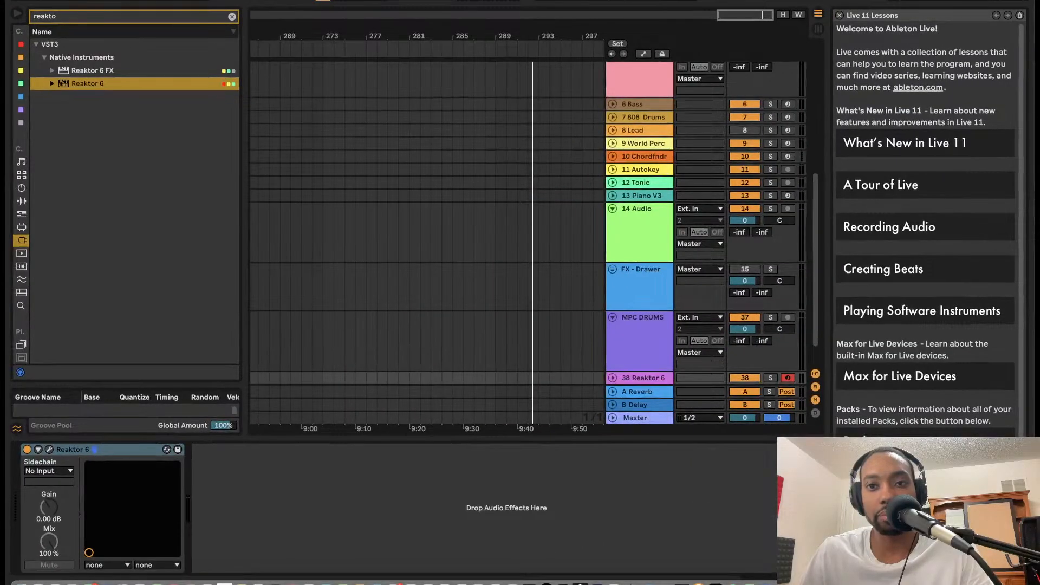
drag(878, 7, 536, 5)
- Add a new audio track below Reaktor 6, place boing.aif on it at bar 287, and move the Live window back into view
drag(701, 333, 118, 317)
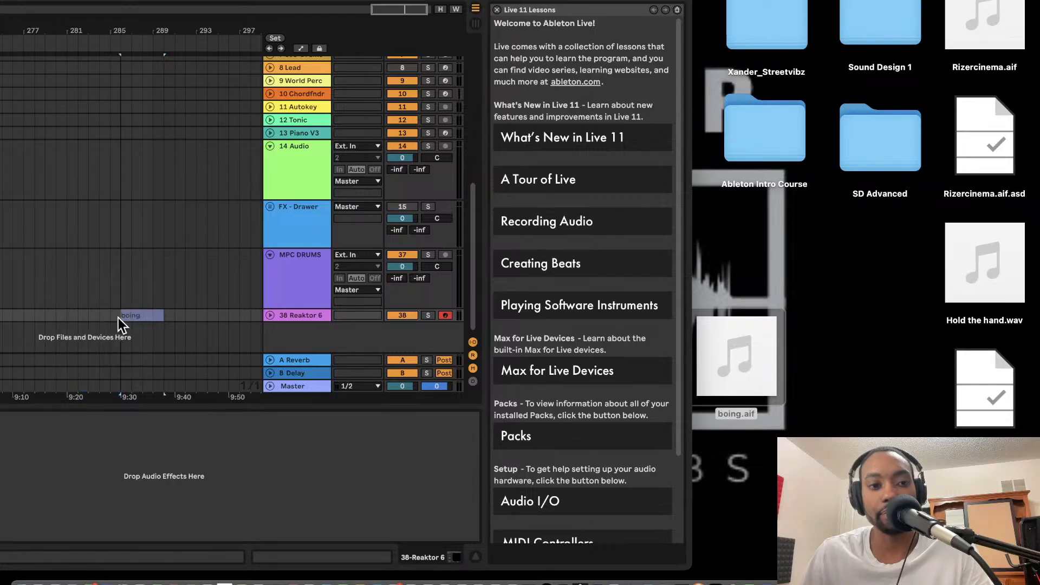
click(176, 315)
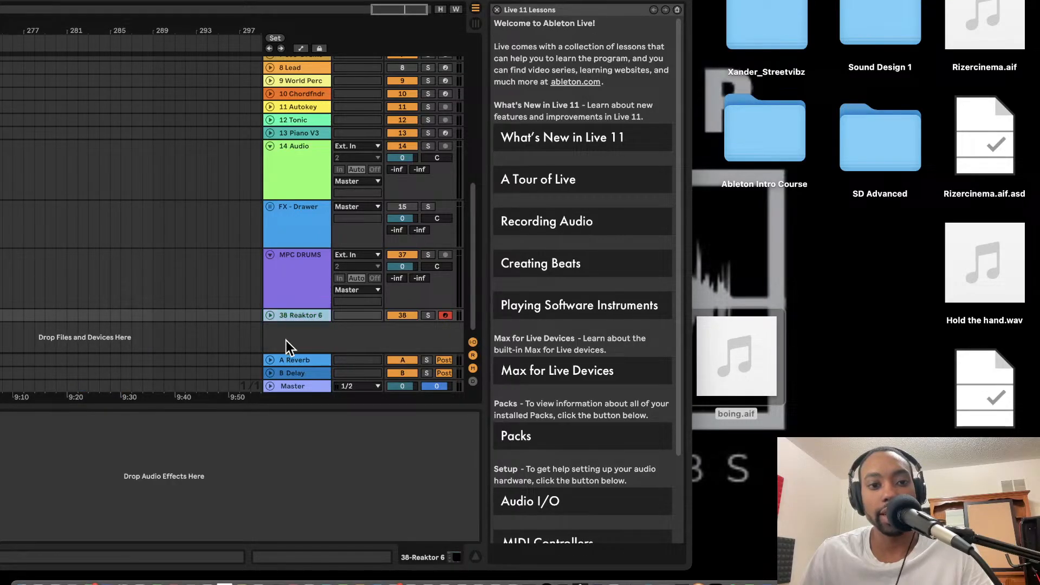
key(super+t)
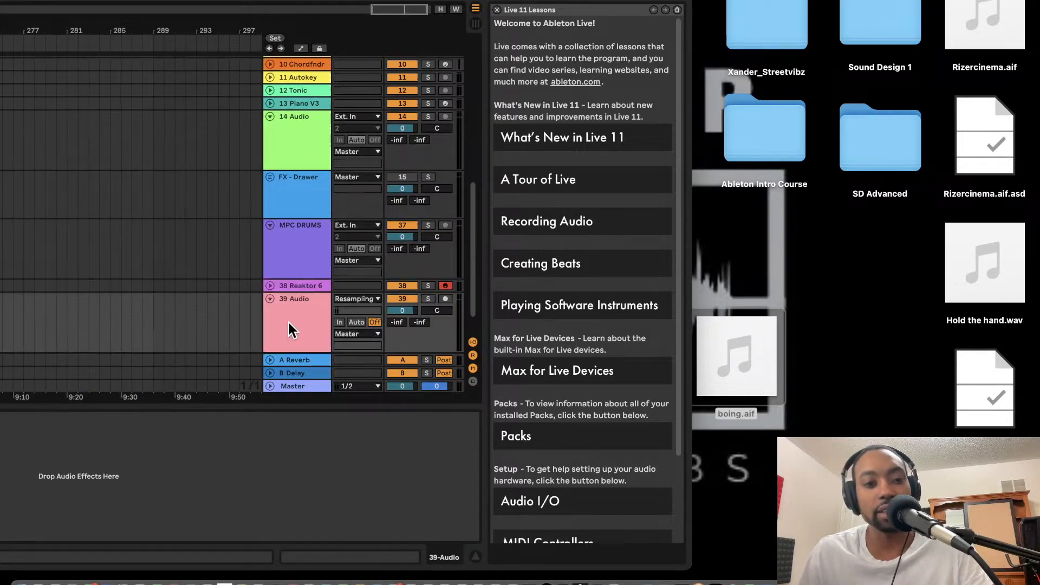
drag(715, 341, 130, 313)
drag(167, 1, 506, 1)
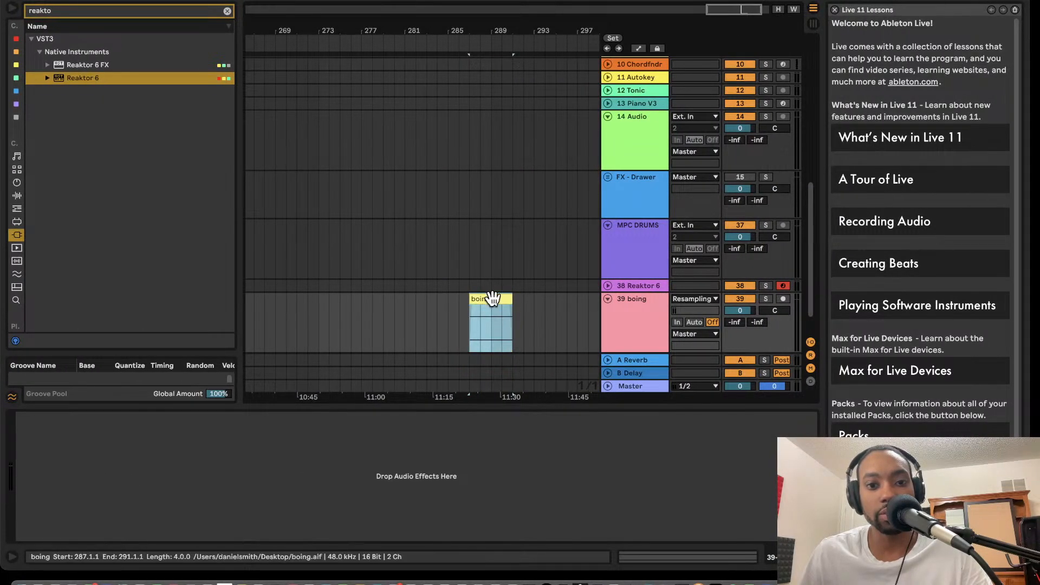
- Play the boing clip in the arrangement and loop its range from bar 287 to 291
key(space)
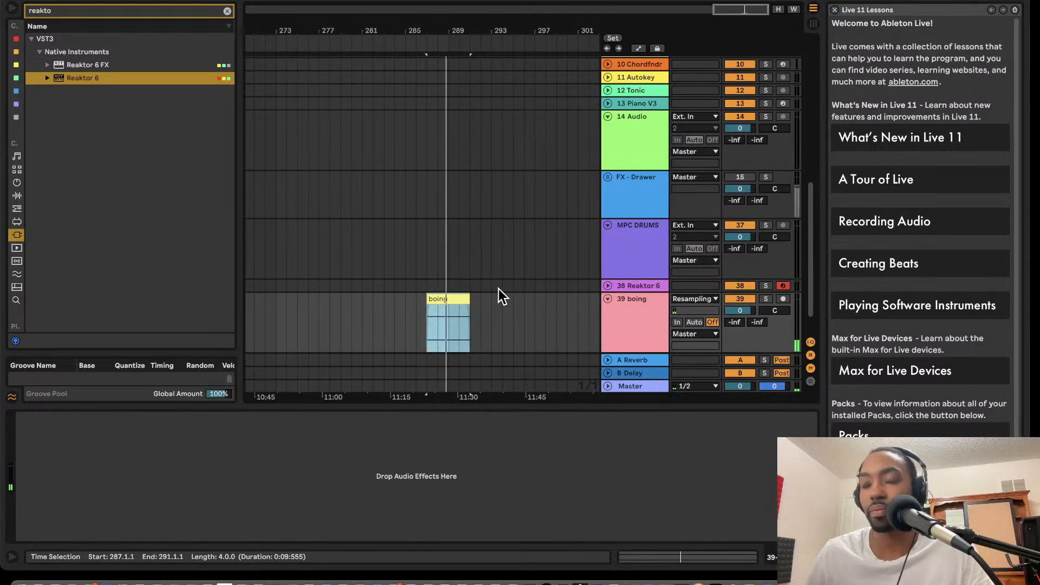
click(447, 298)
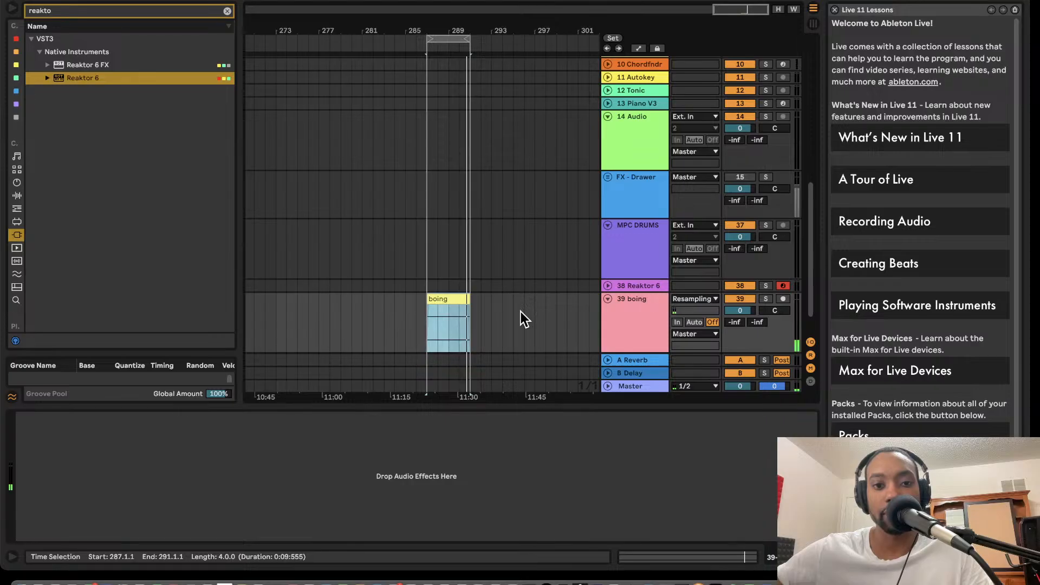
key(space)
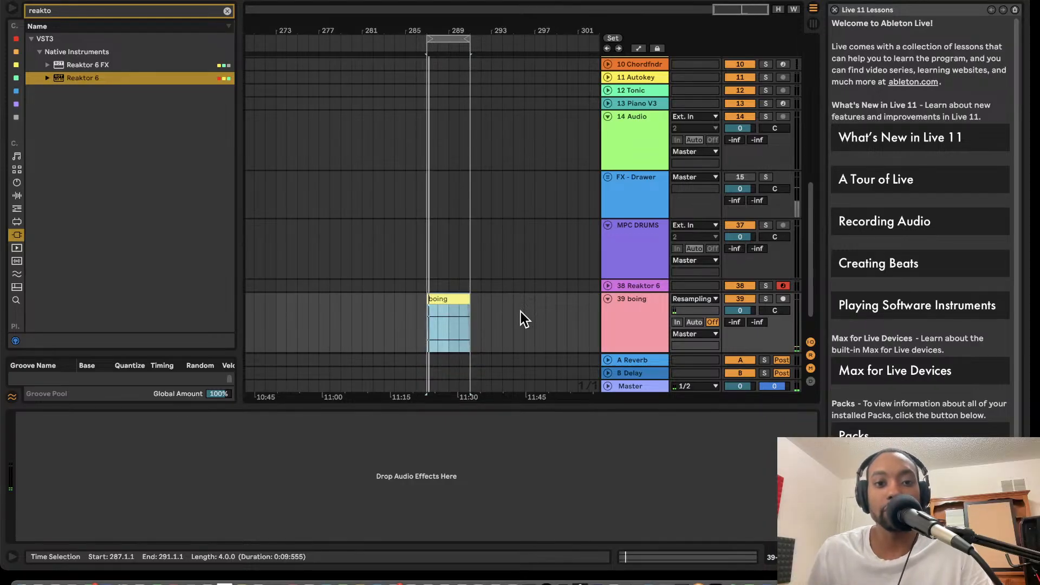
key(space)
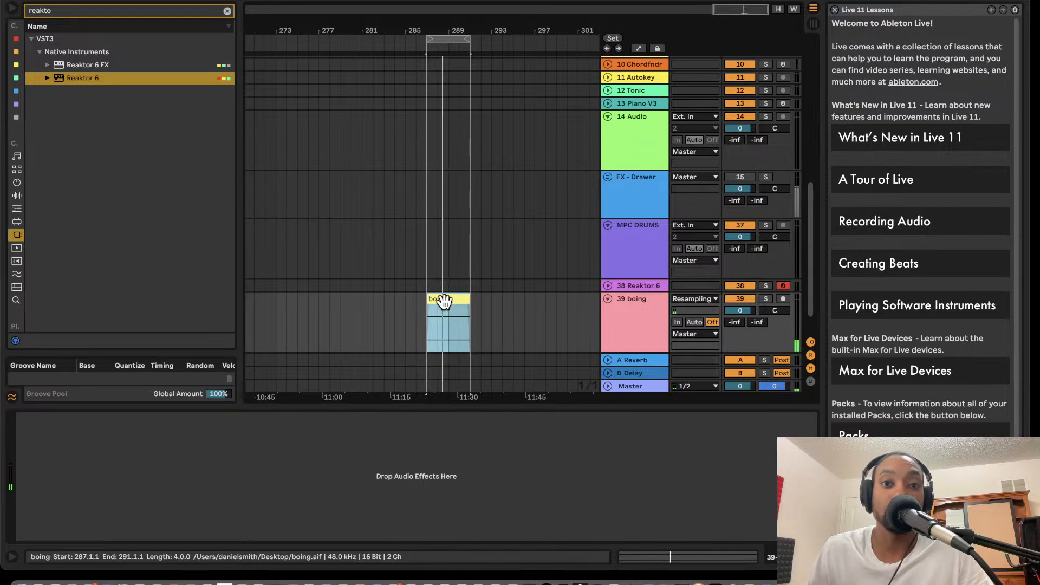
scroll(379, 249, down, 1)
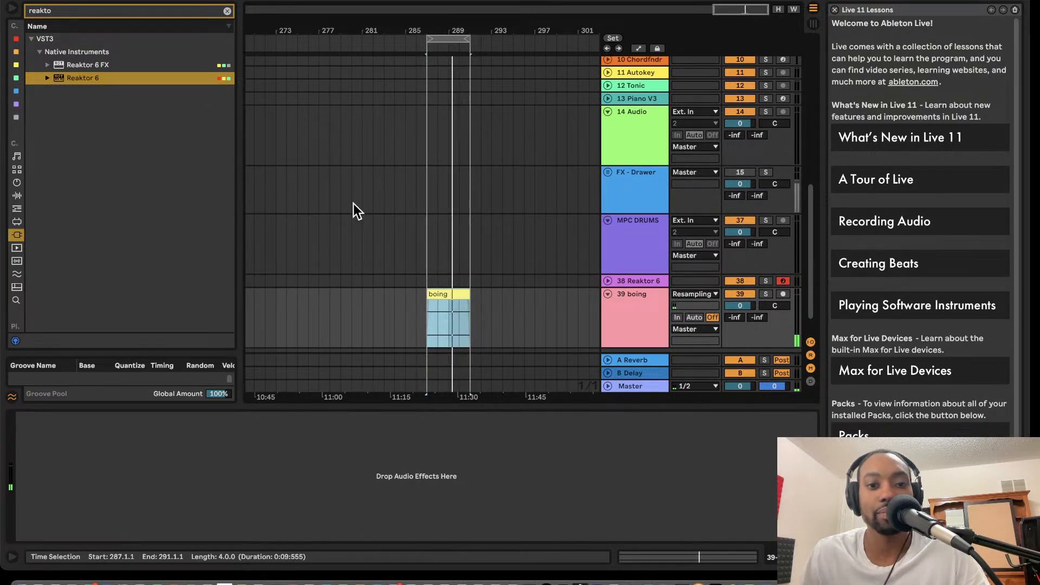